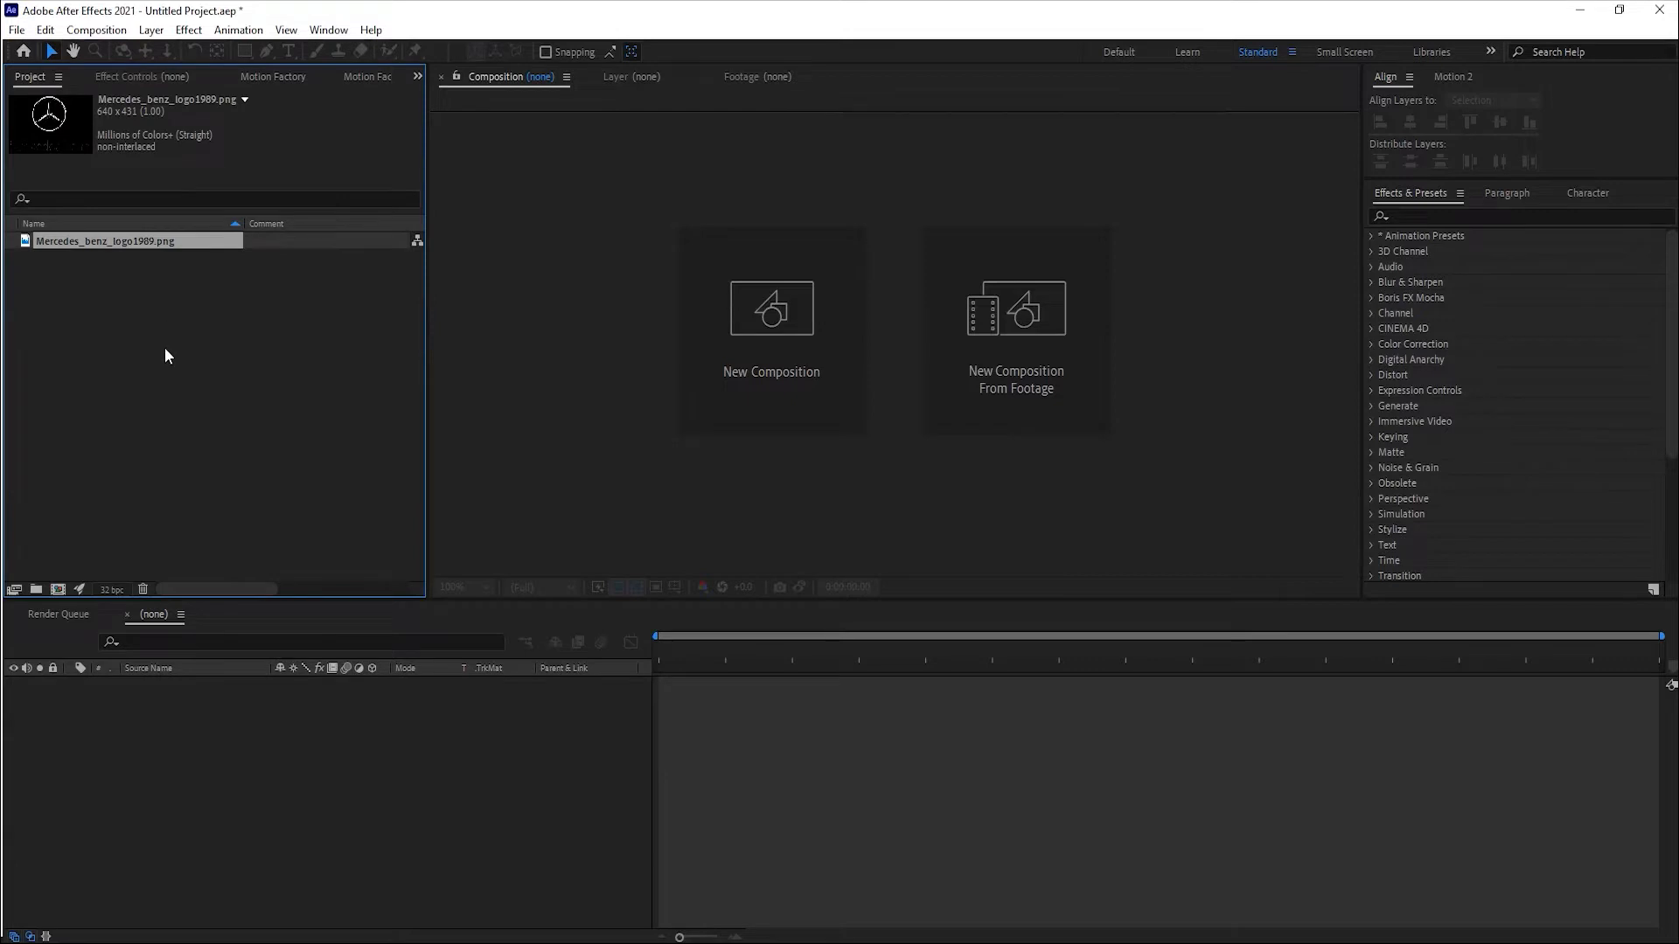
Create a 1080 x 1920 px composition at 30 fps with a duration of 10 seconds.
left_click(105, 529)
left_click(57, 589)
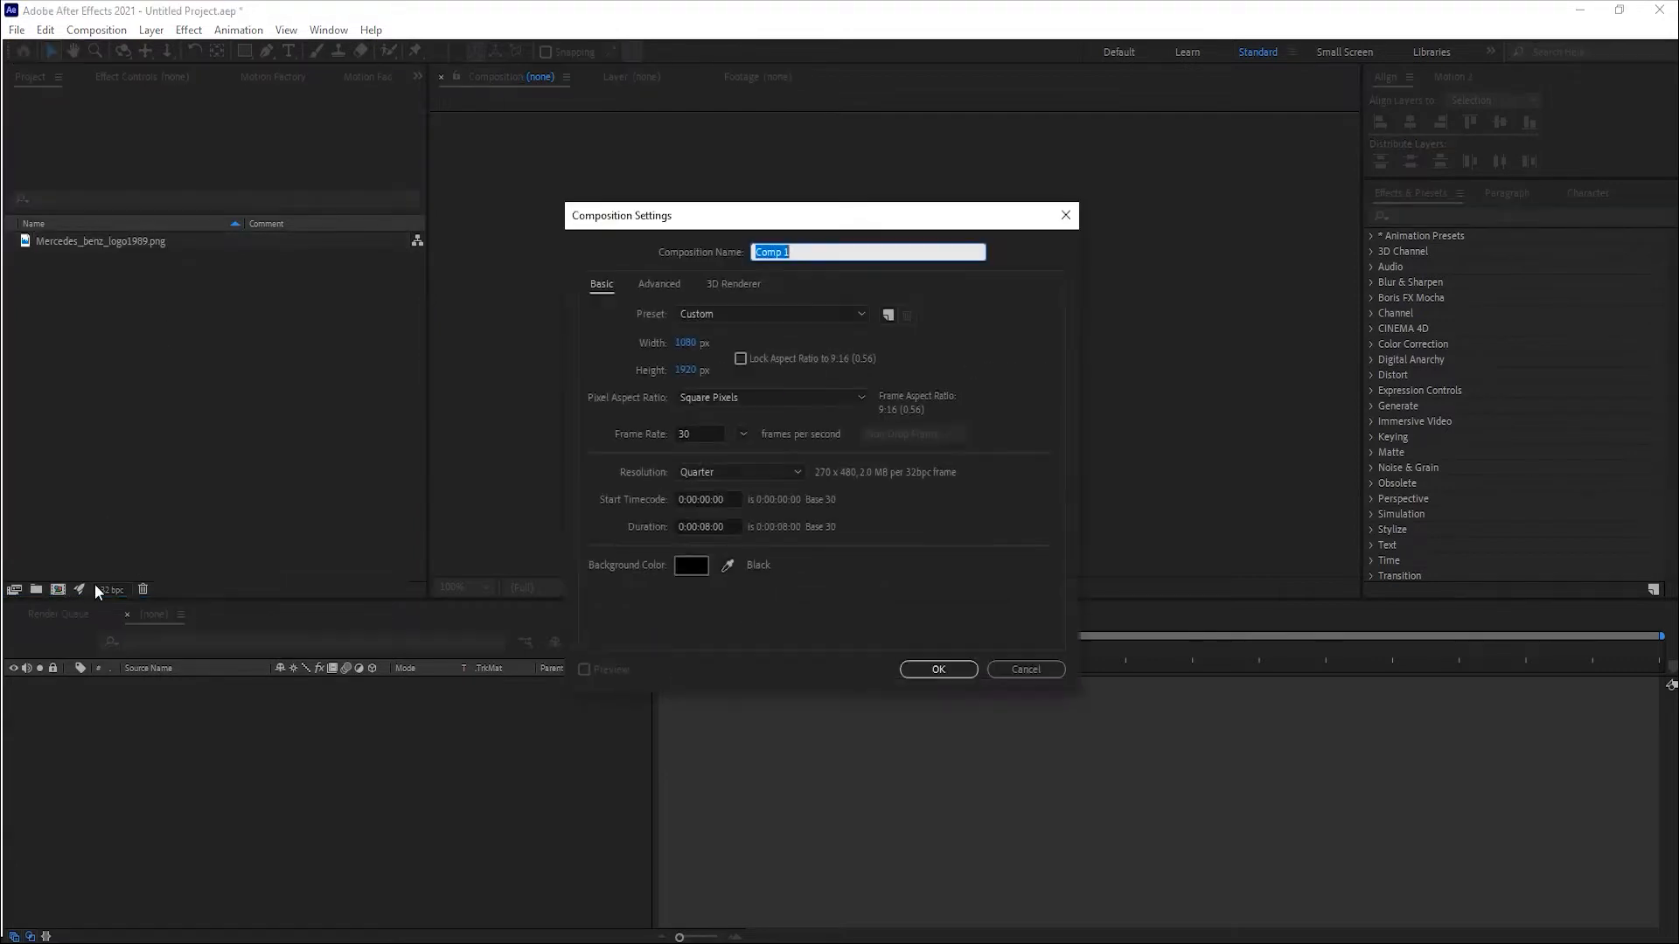
left_click(938, 670)
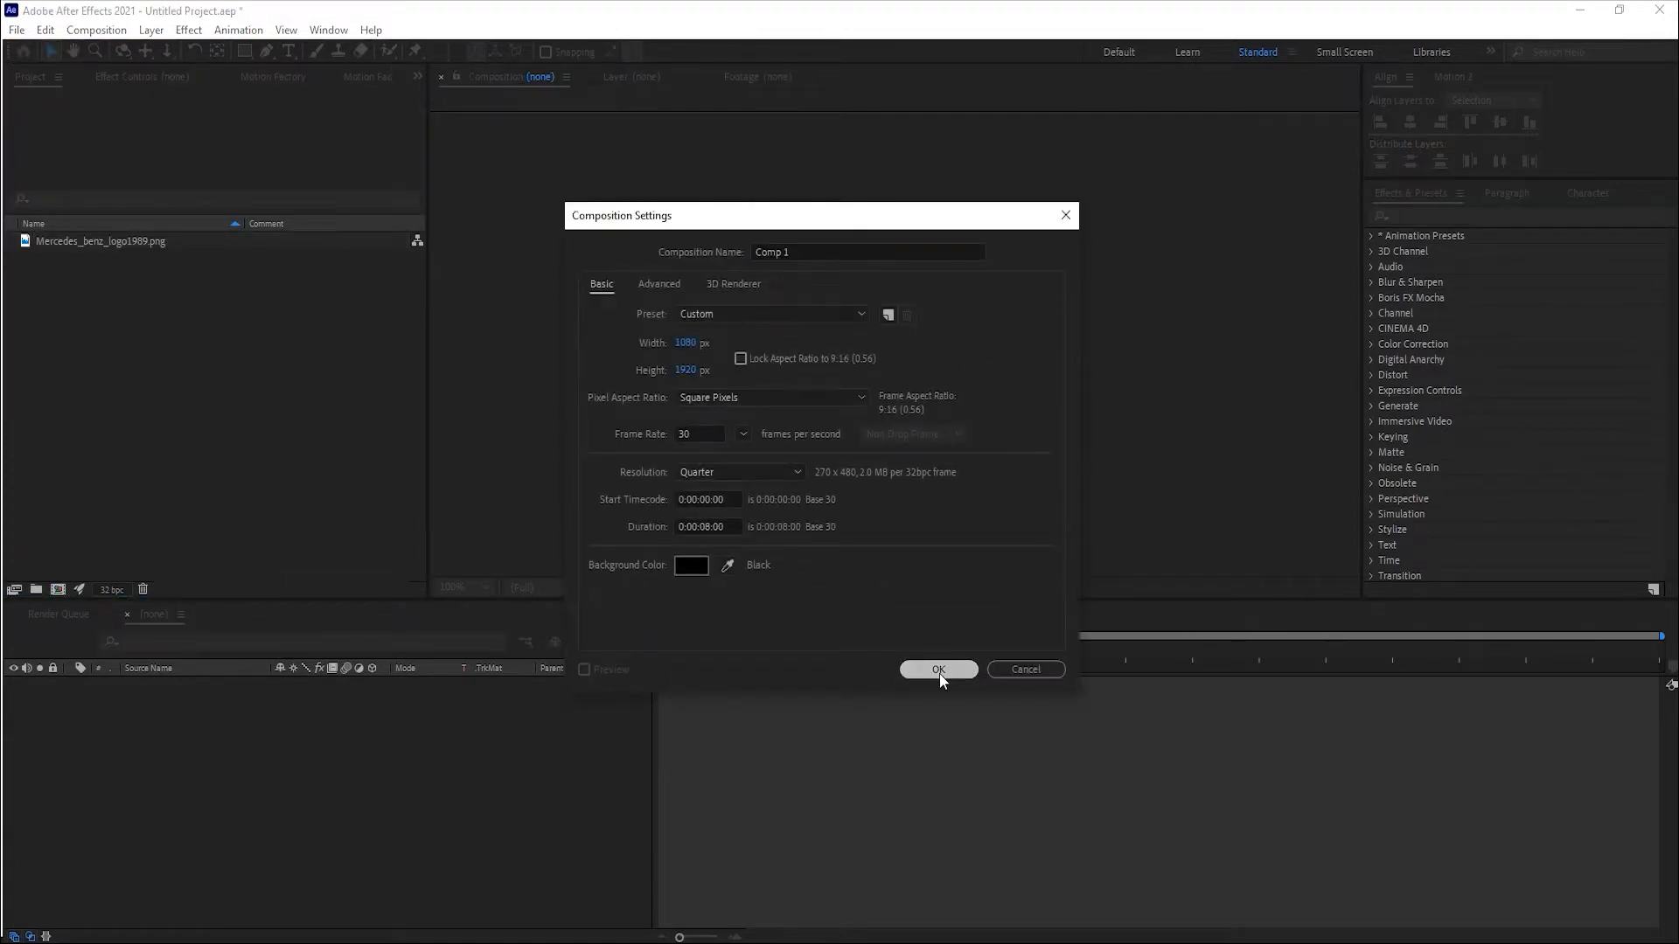
double_click(704, 527)
type("10")
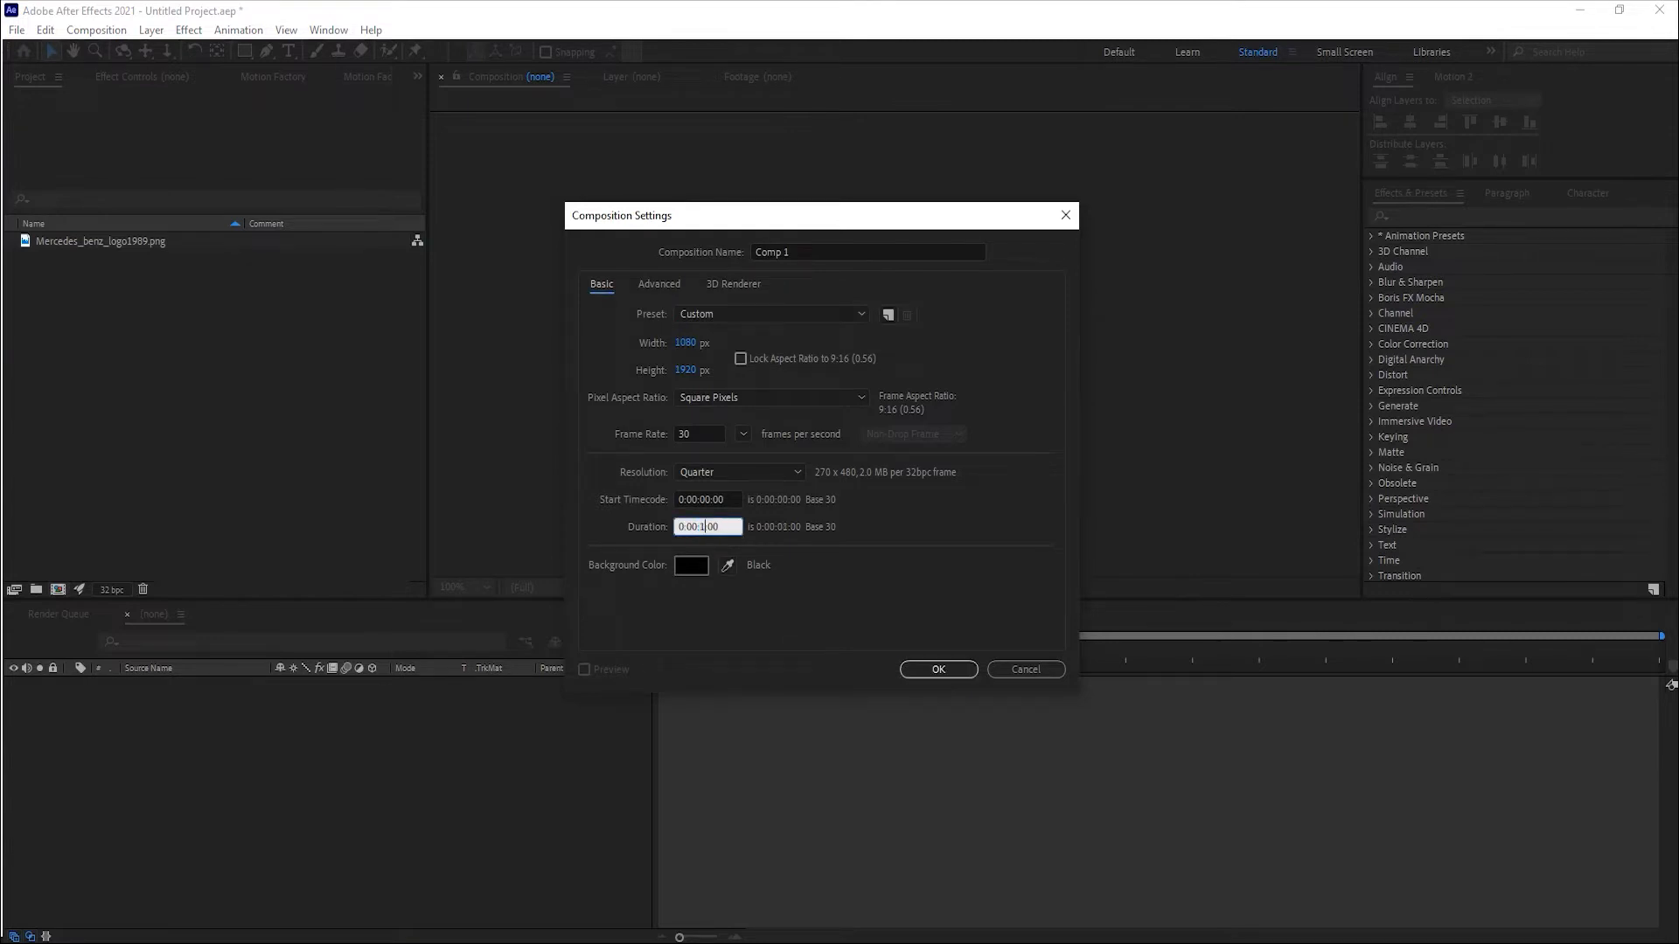
left_click(930, 668)
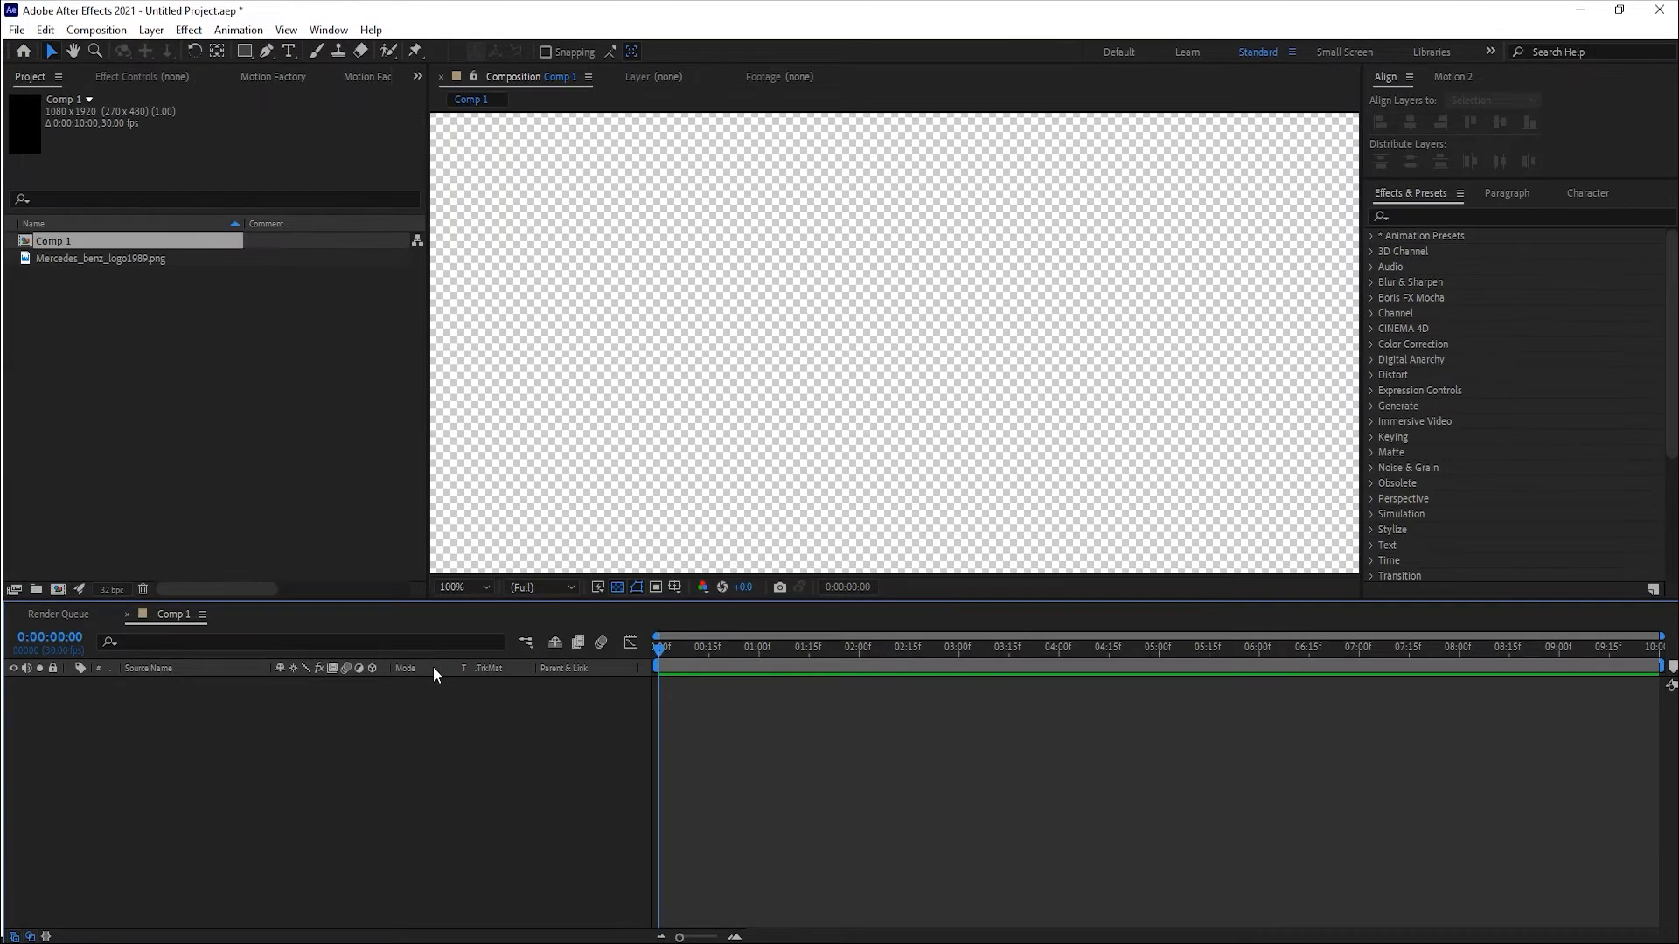
Add Mercedes_benz_logo1989.png to the composition and scale it down proportionally to a little over half its size.
left_click(139, 278)
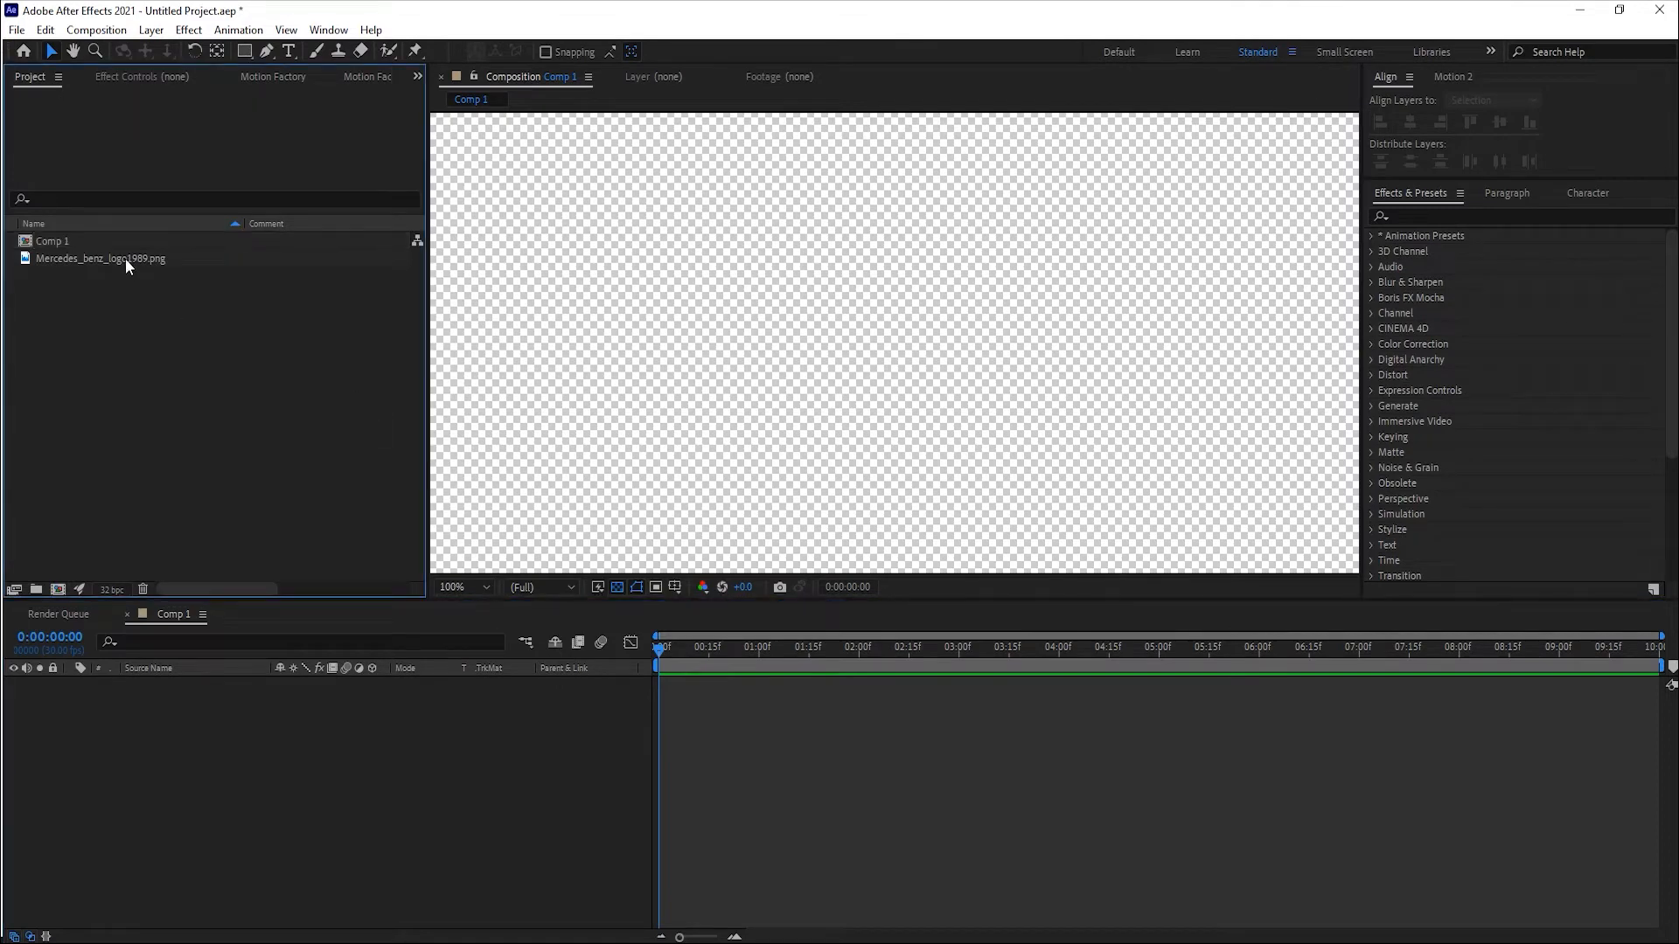
left_click_drag(121, 255, 514, 721)
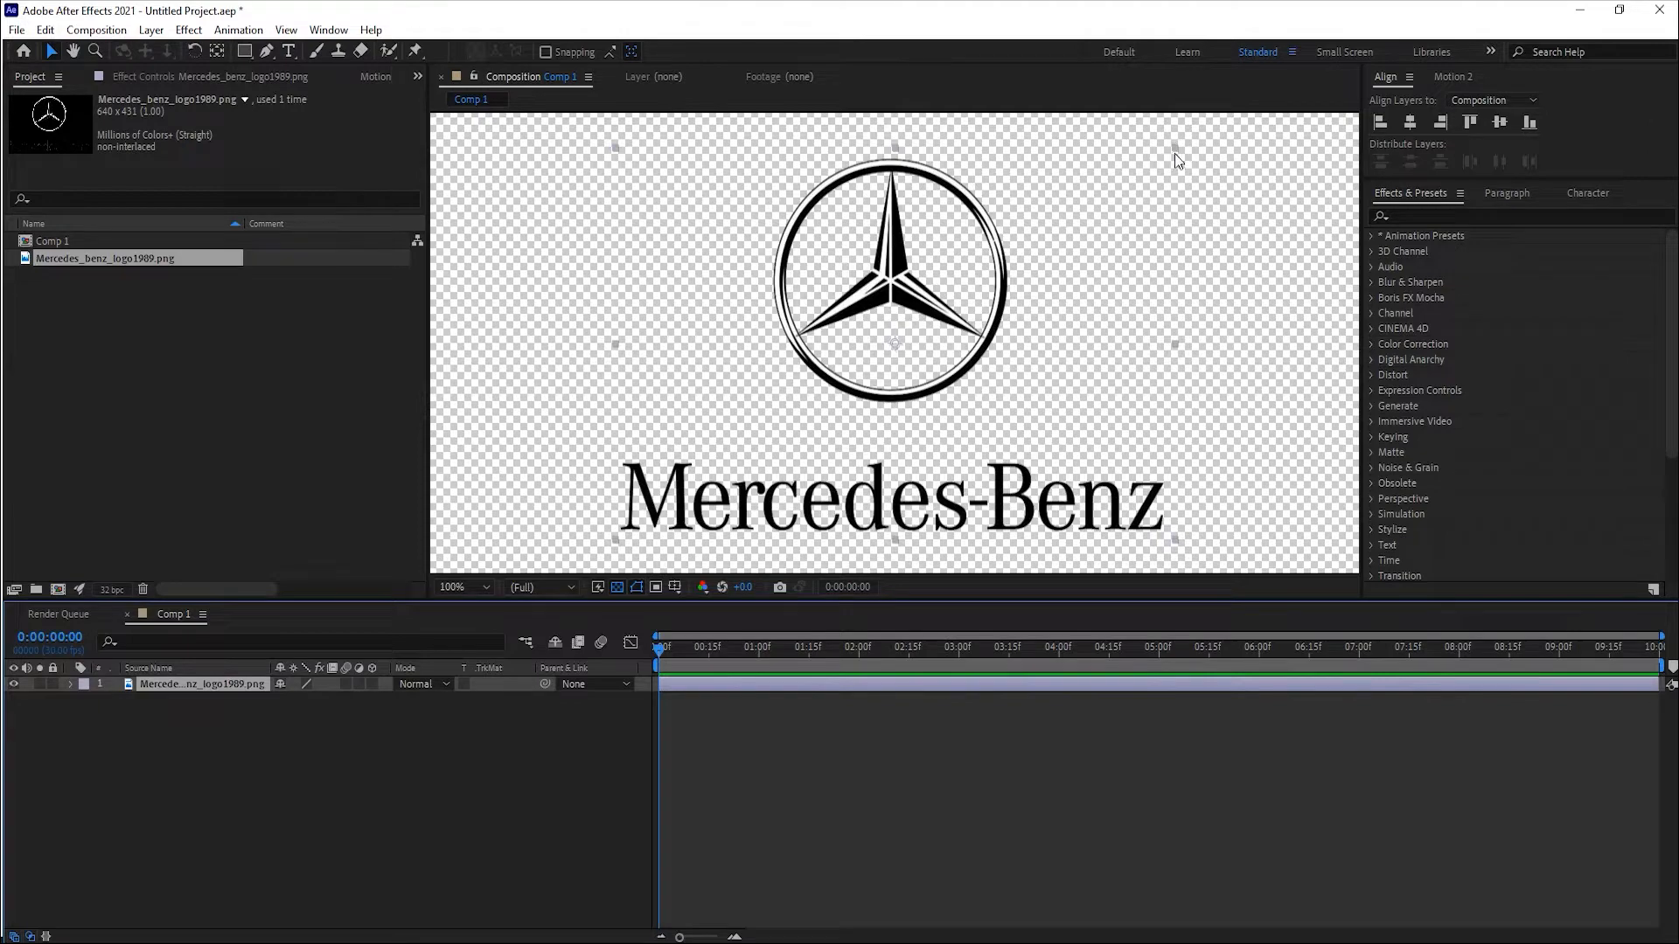
left_click_drag(1174, 147, 1028, 236)
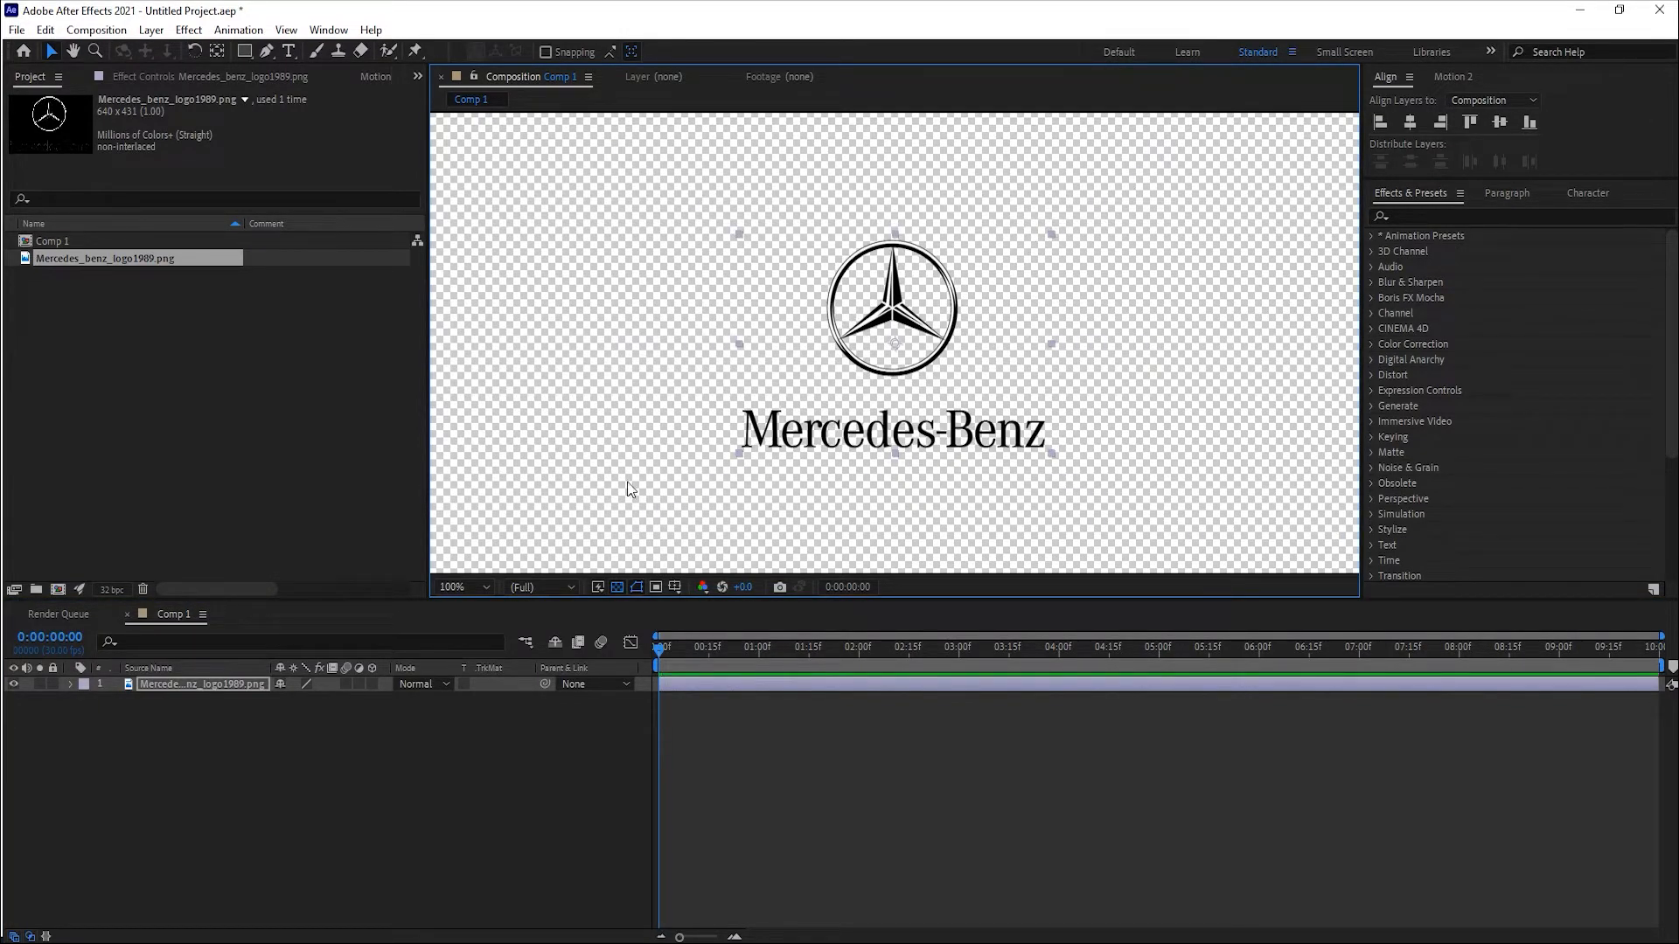
left_click(215, 709)
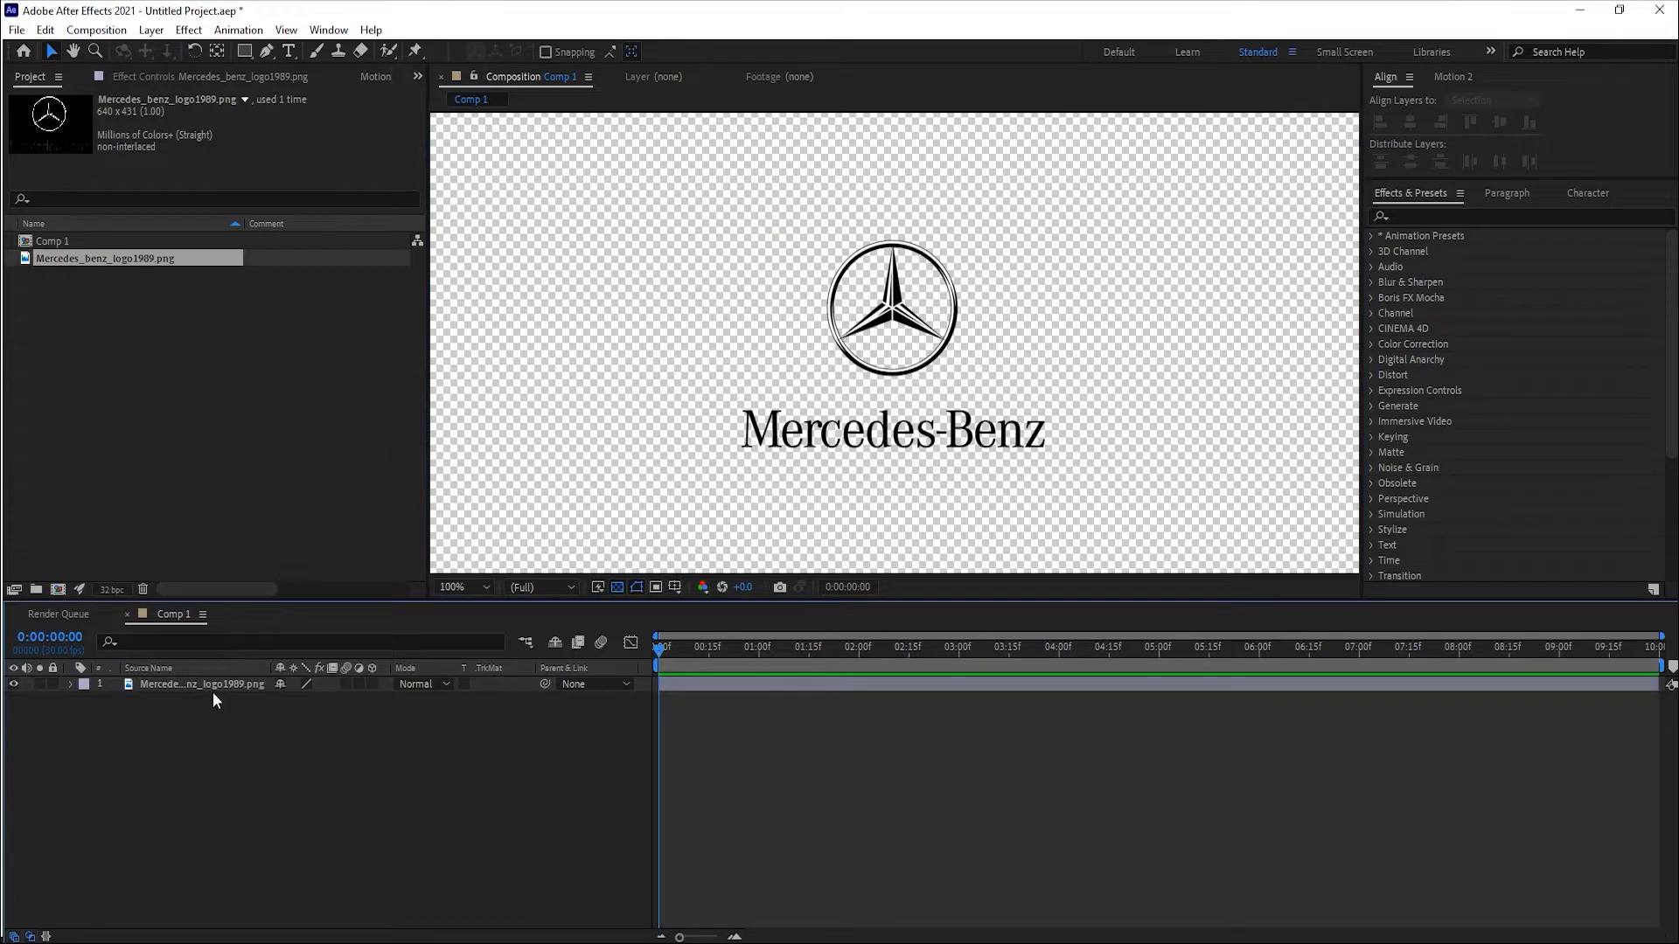
right_click(214, 685)
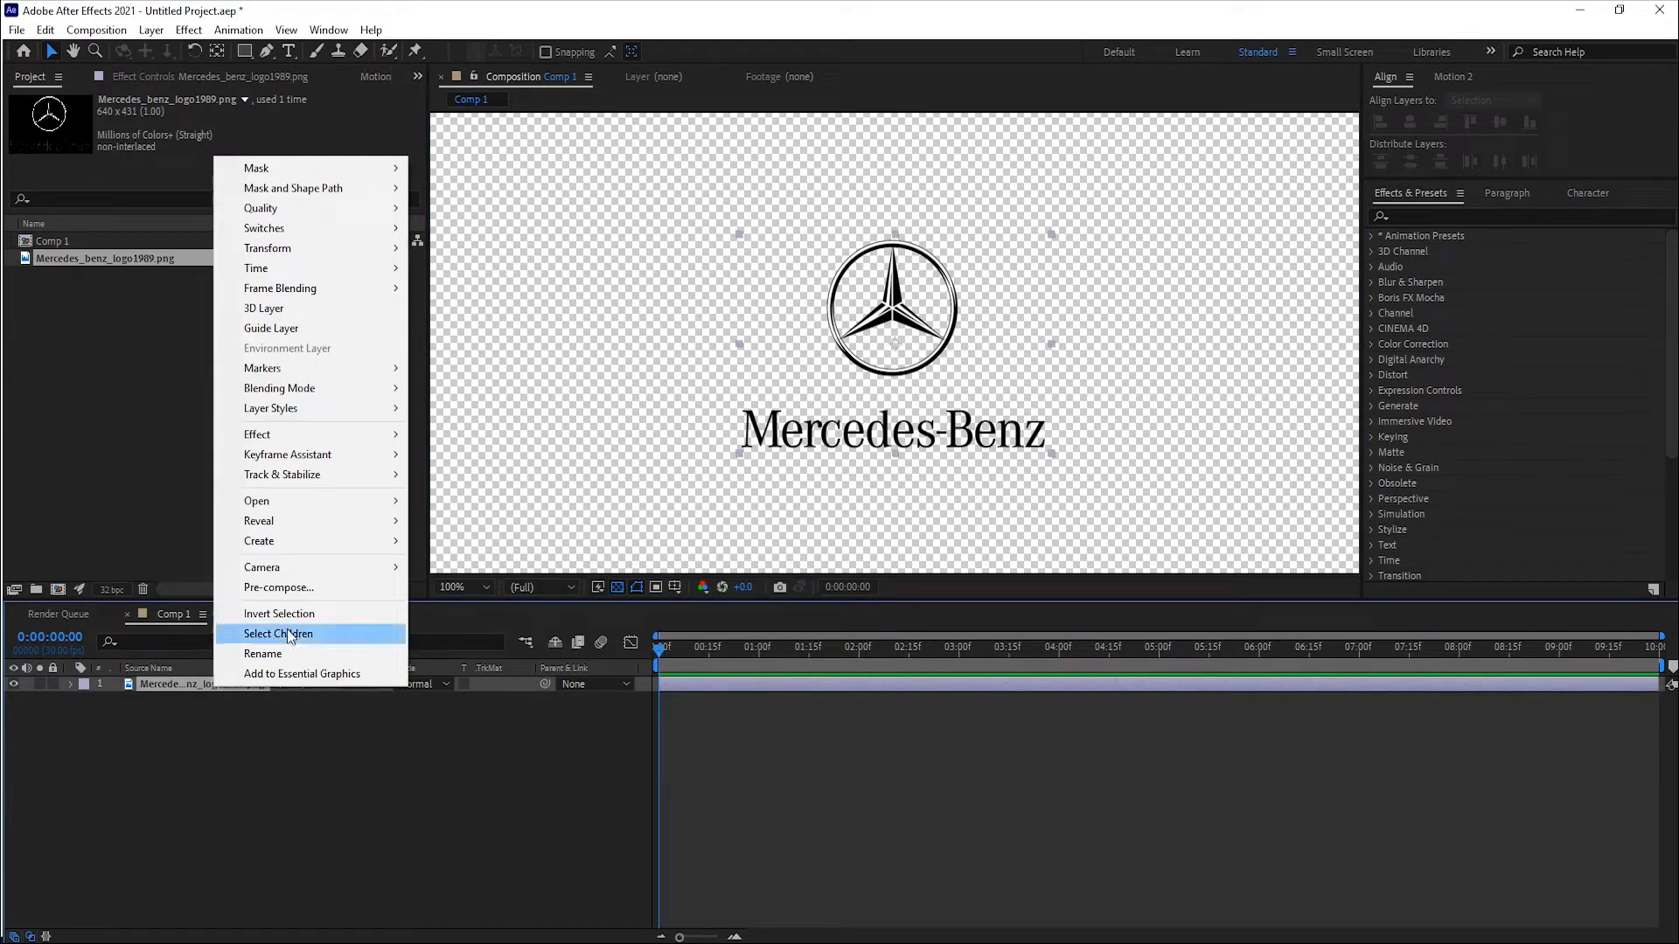
mouse_move(312, 436)
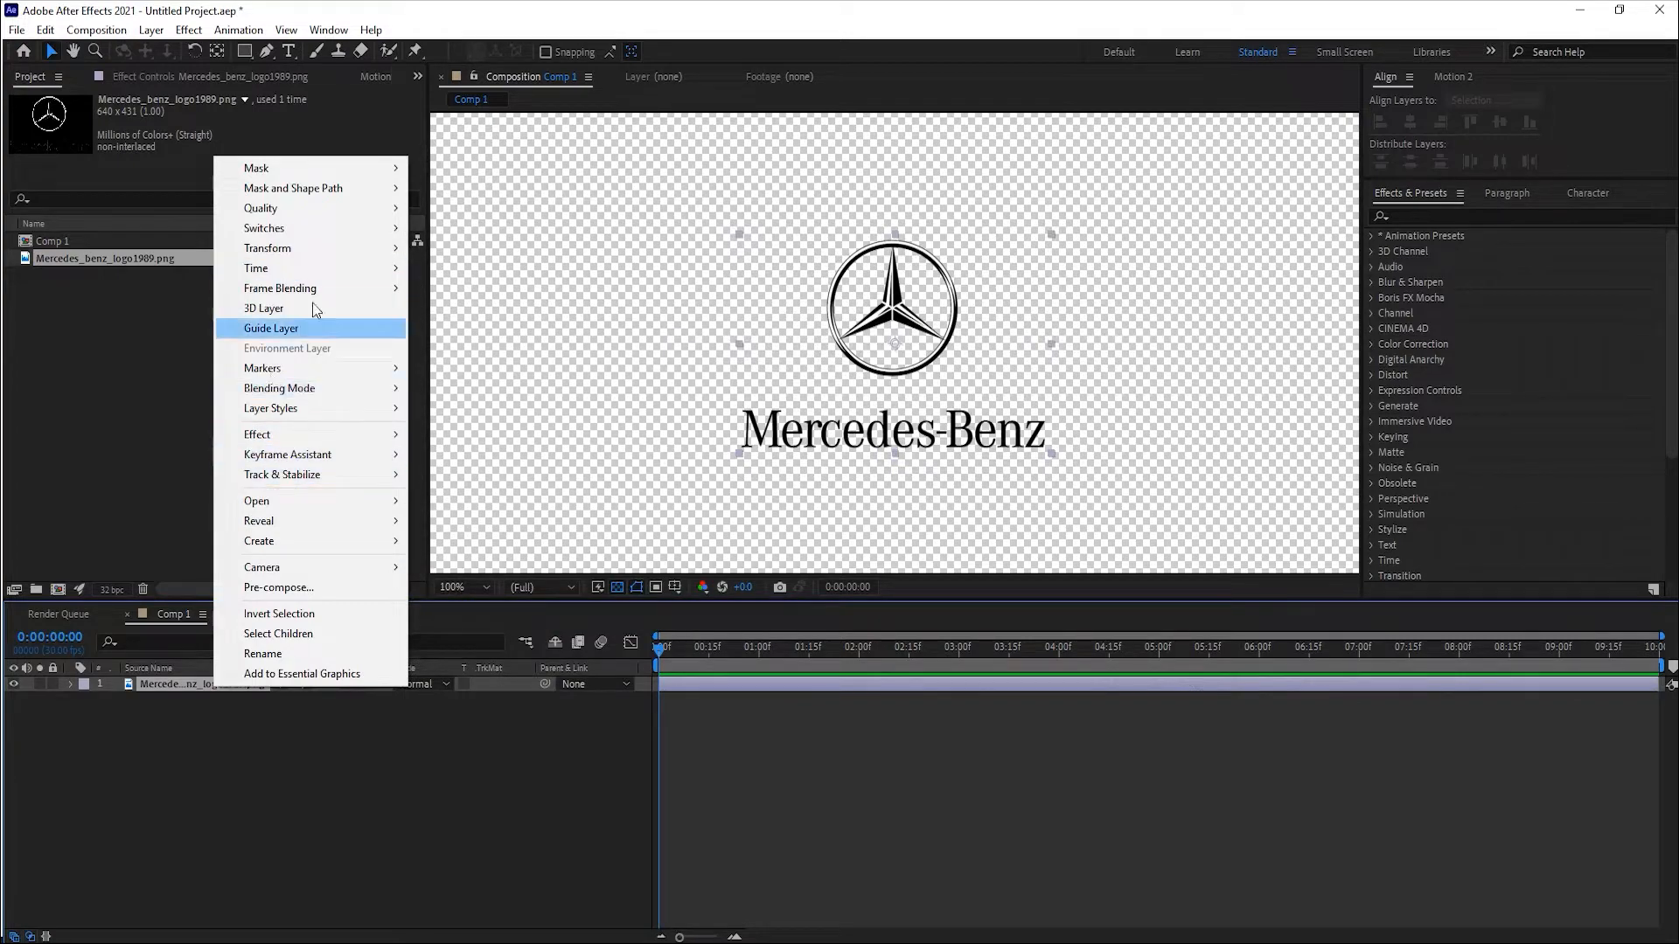
left_click(223, 759)
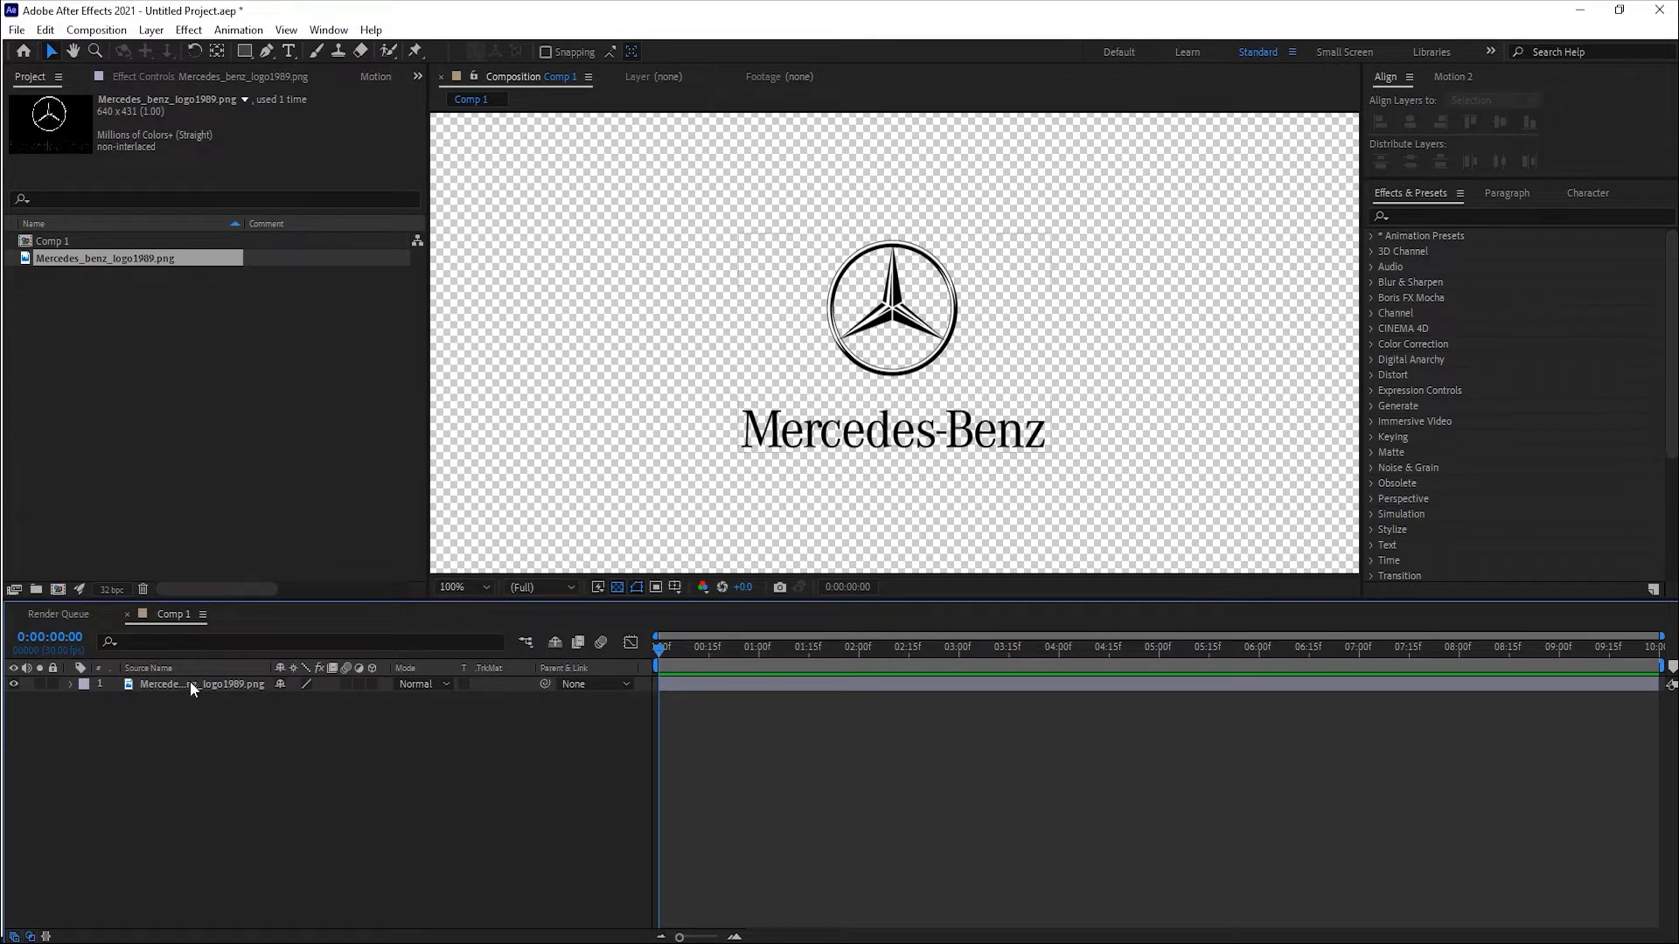
Auto-trace the logo layer's Alpha channel for the current frame, applying the result to a new layer.
left_click(190, 682)
left_click(157, 26)
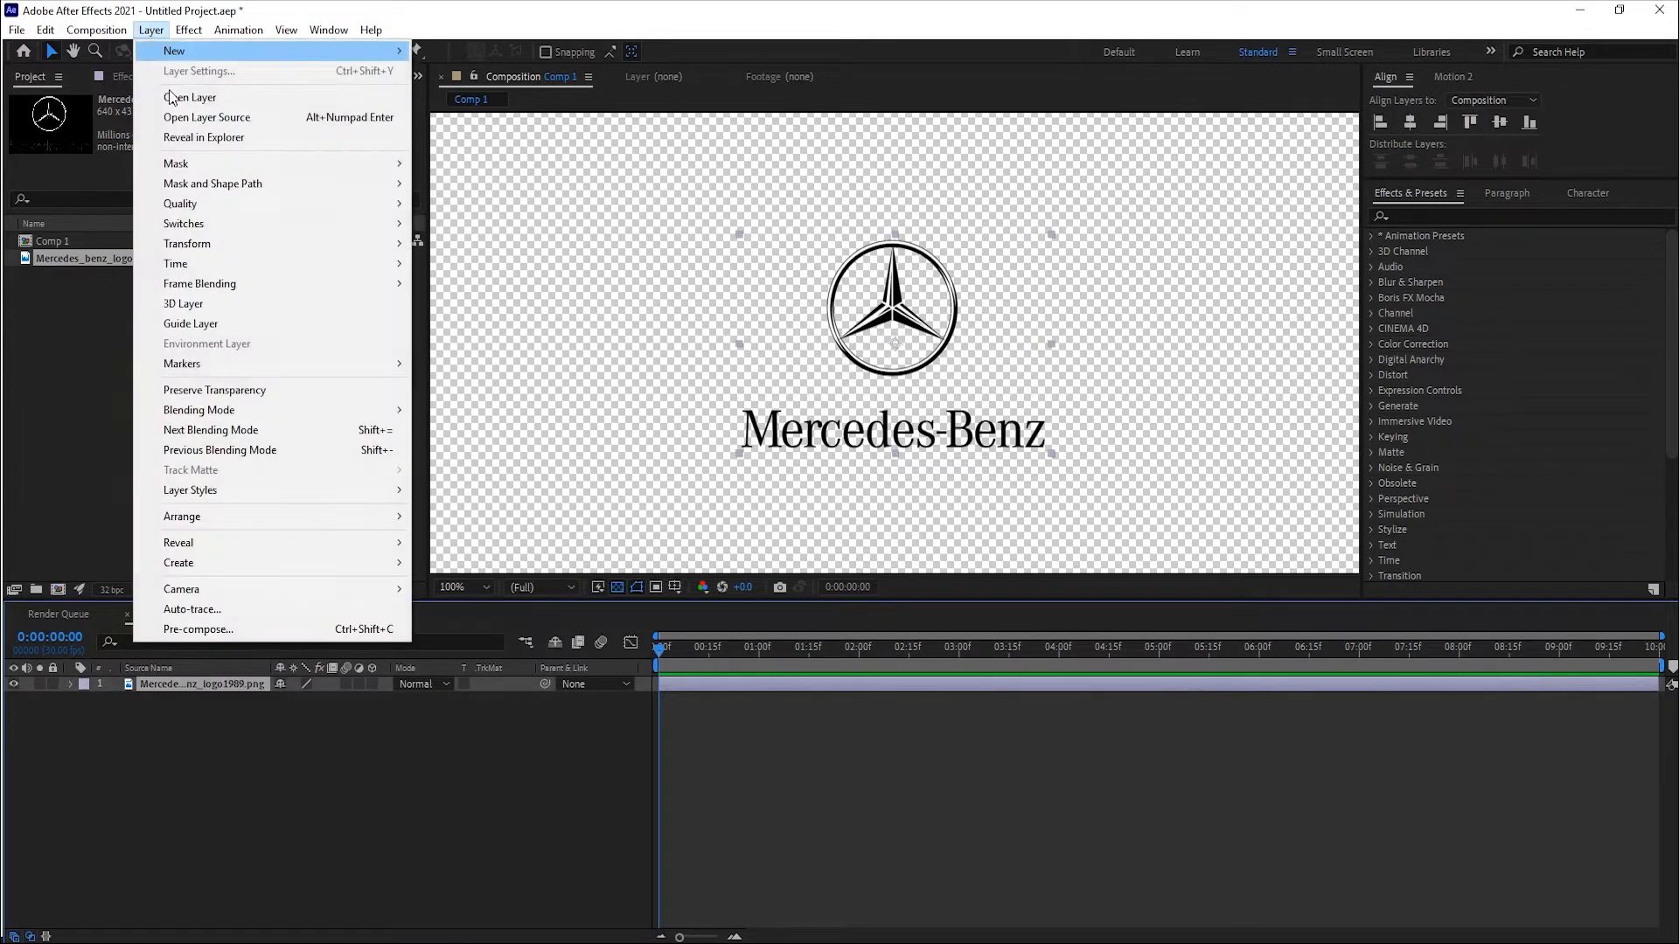
left_click(212, 607)
left_click(763, 569)
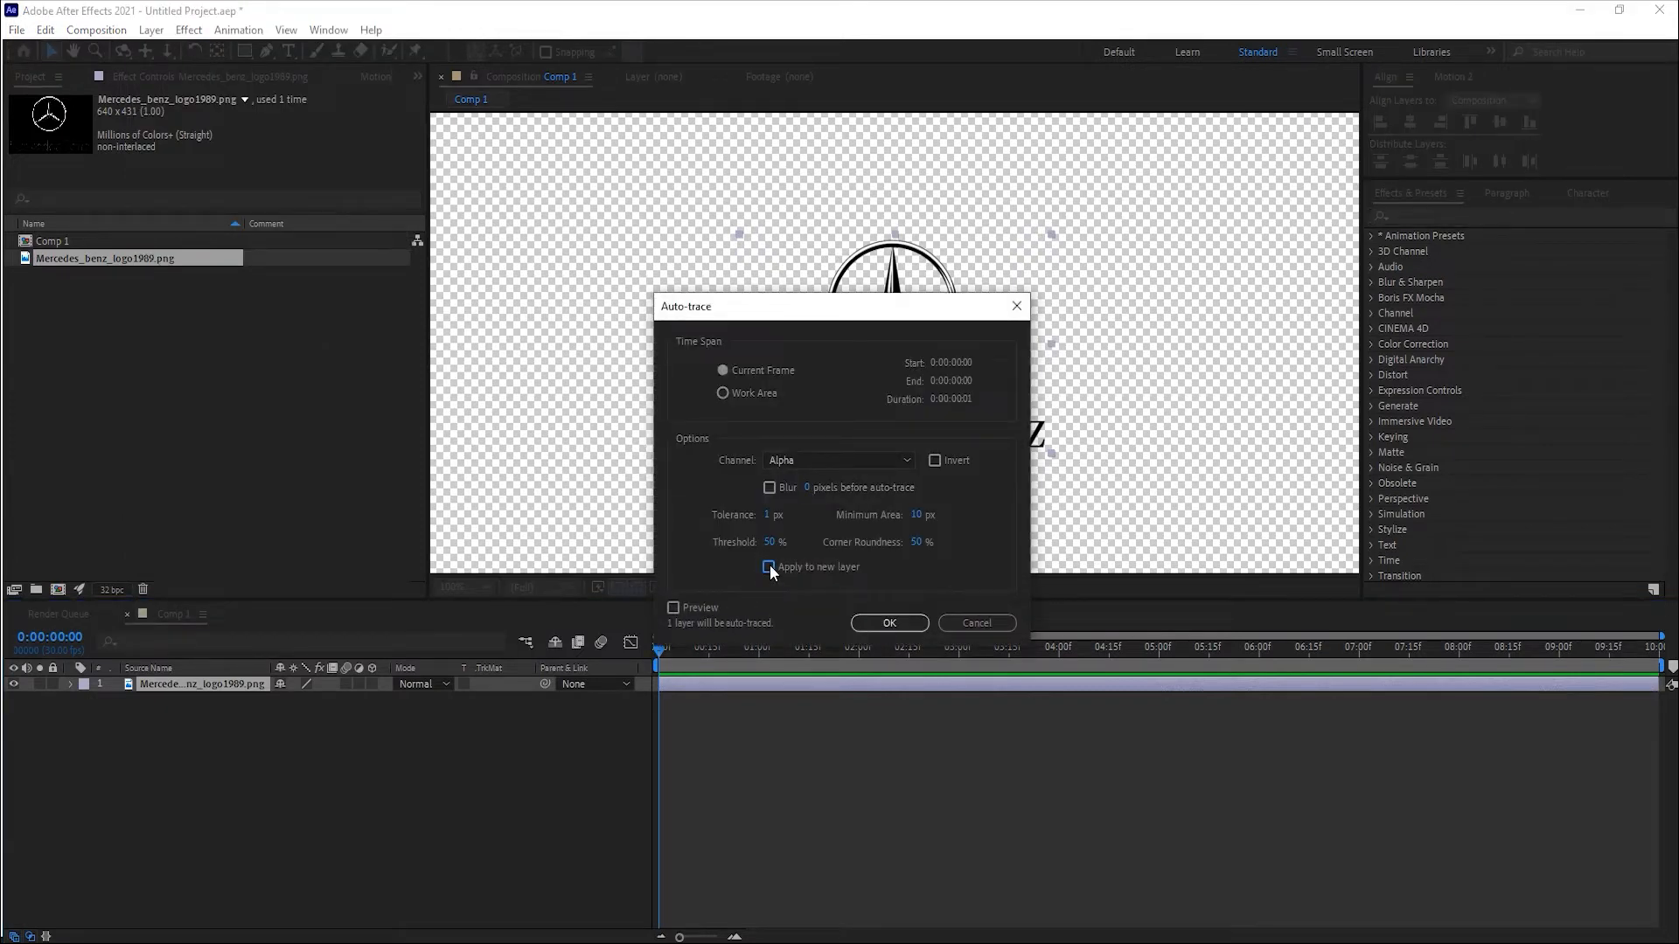
left_click(770, 570)
left_click(889, 625)
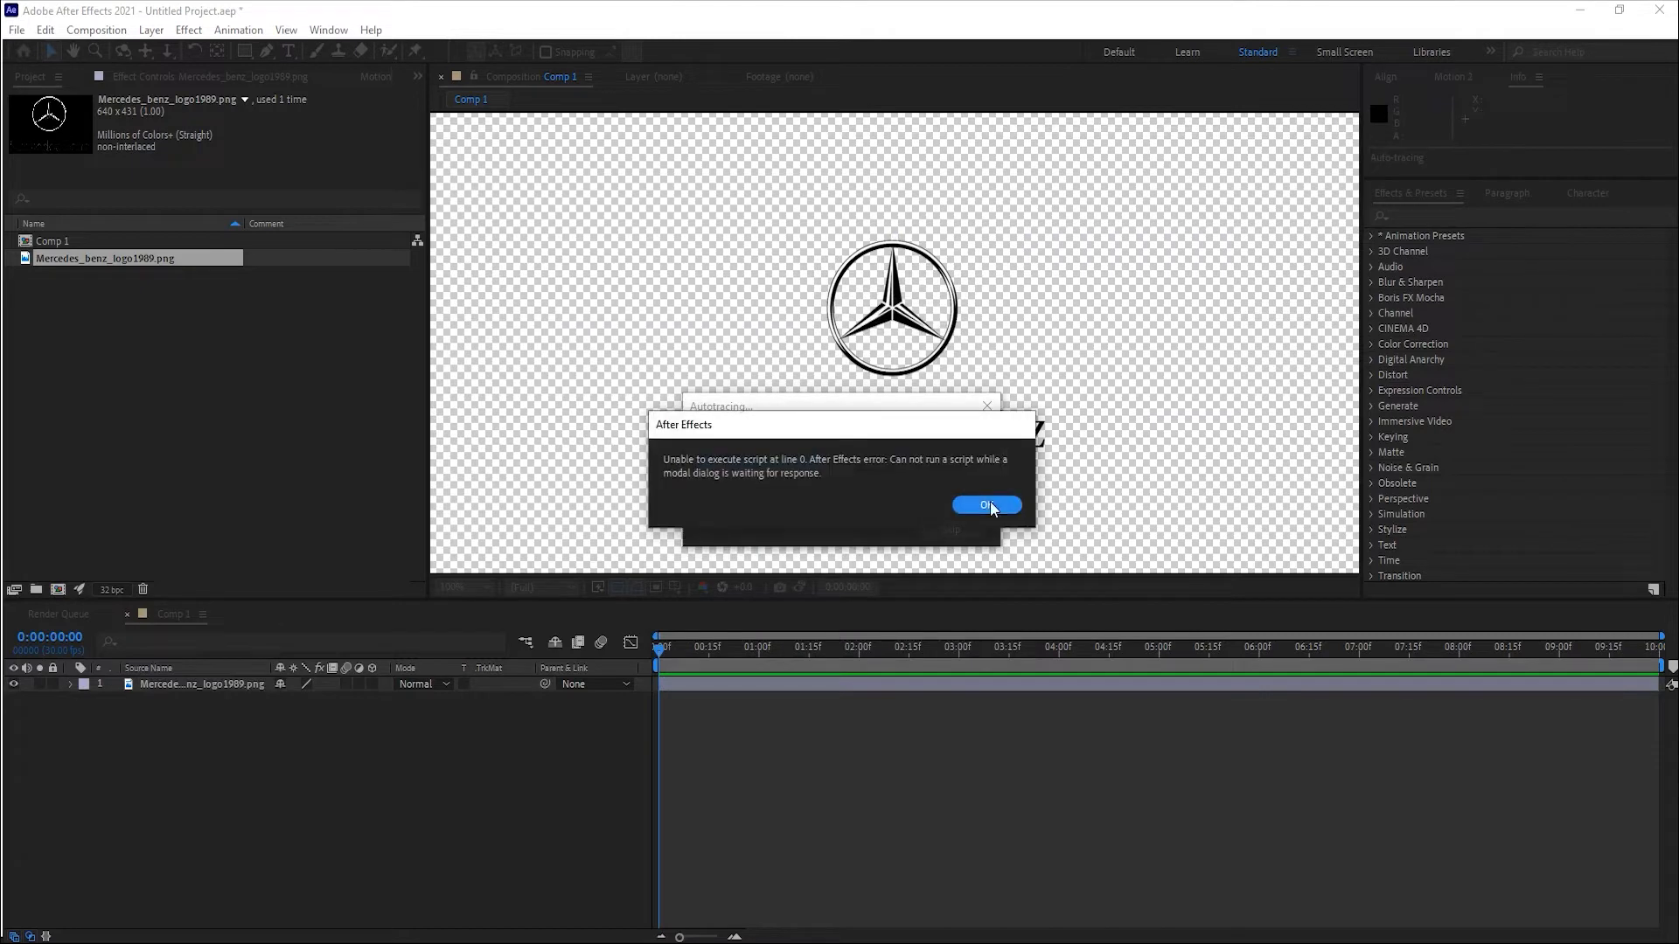
left_click(988, 504)
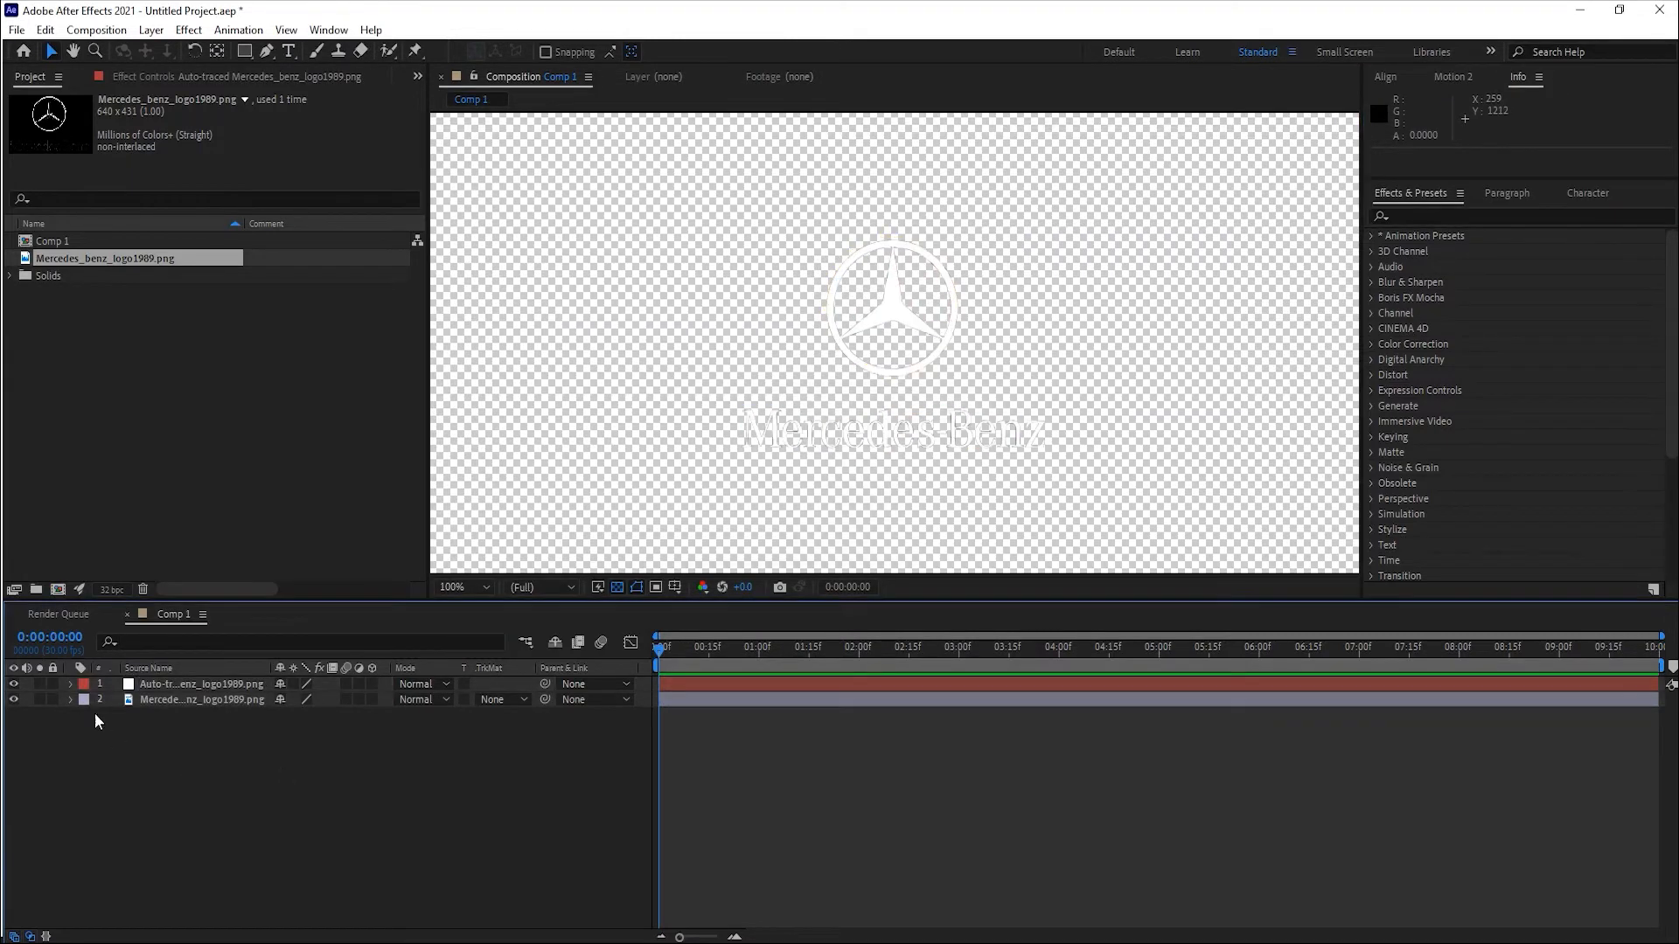
Hide the original logo layer and check the mask outlines on the auto-traced layer.
left_click(87, 703)
left_click(13, 700)
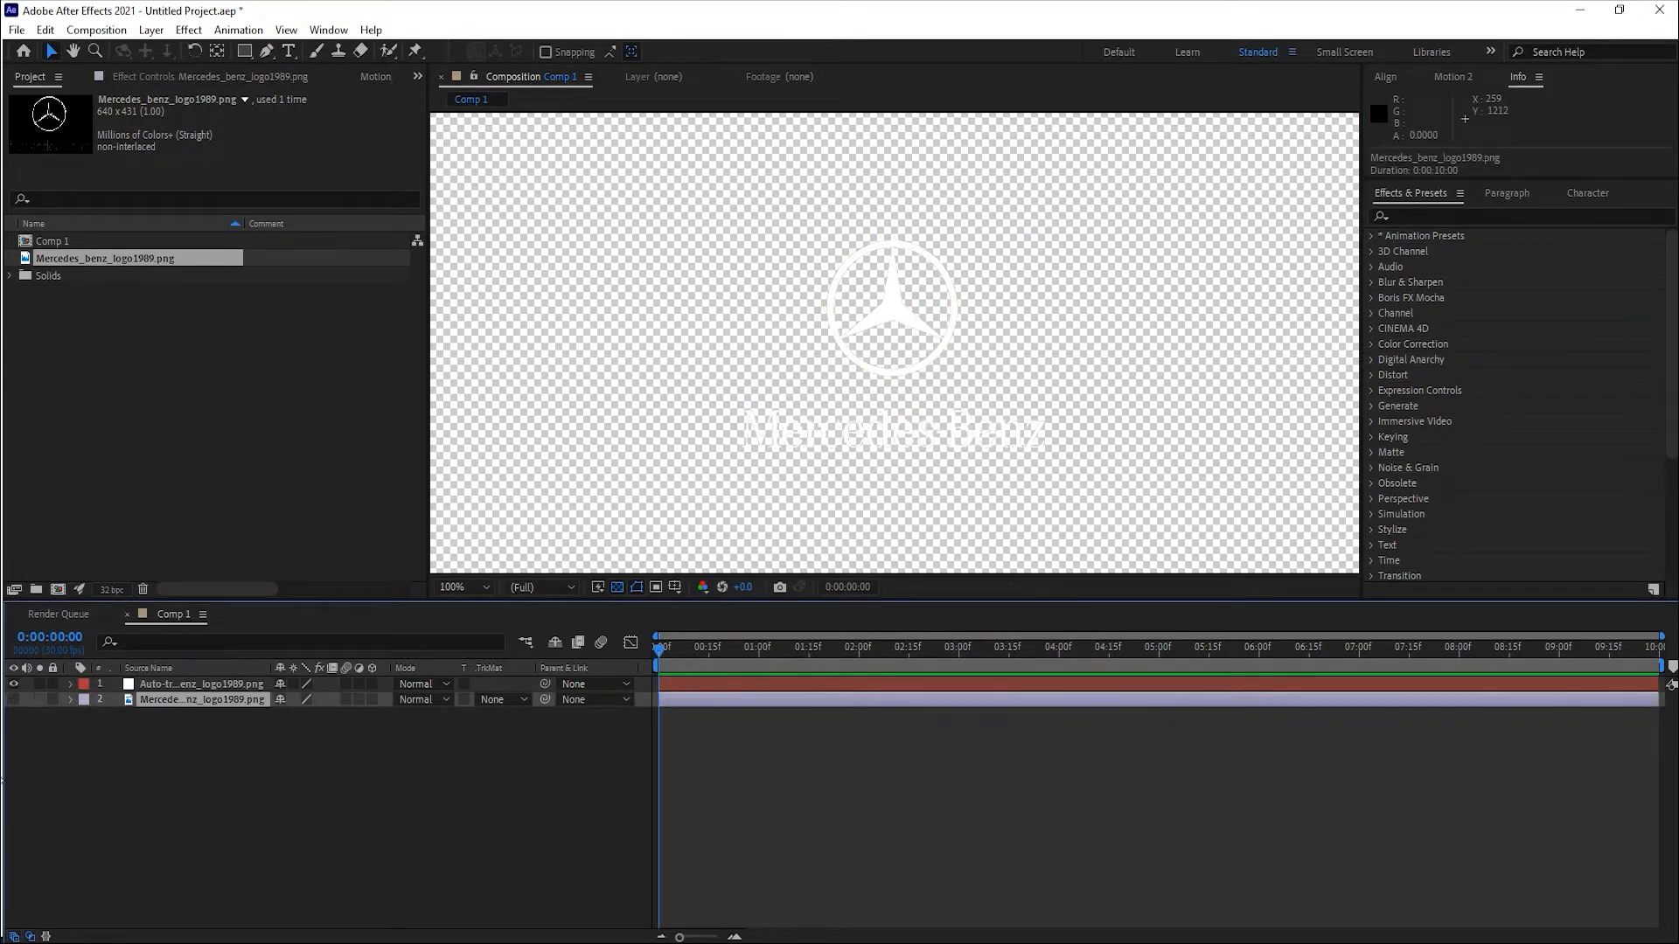
left_click(193, 687)
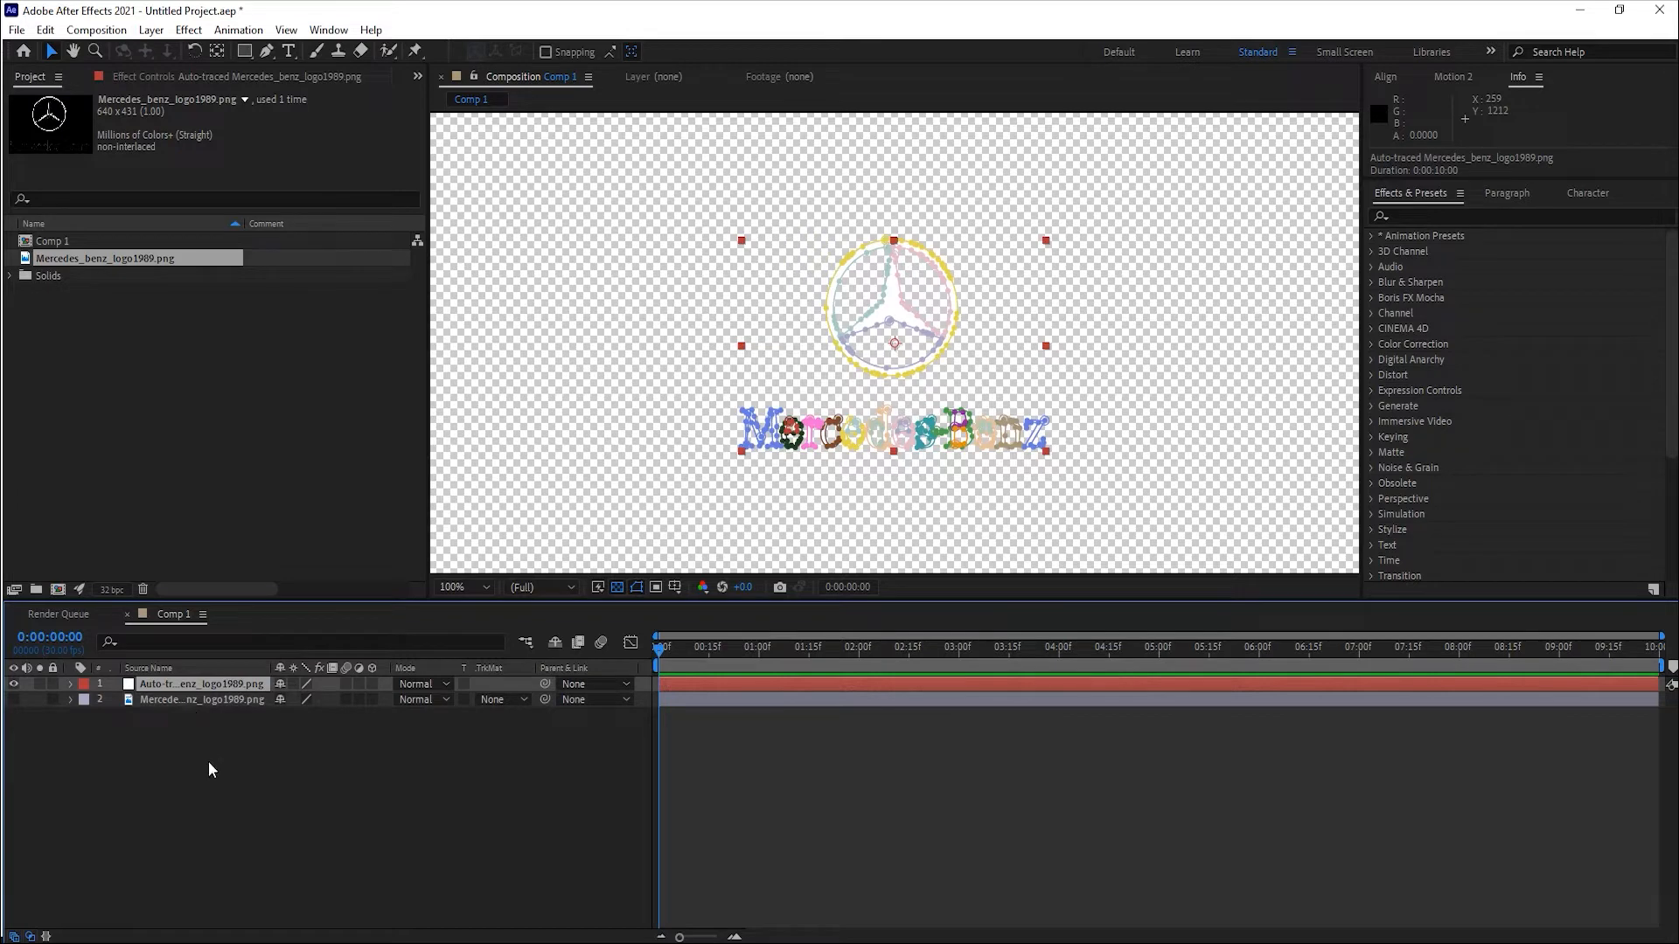
left_click(208, 758)
left_click(190, 683)
left_click(206, 741)
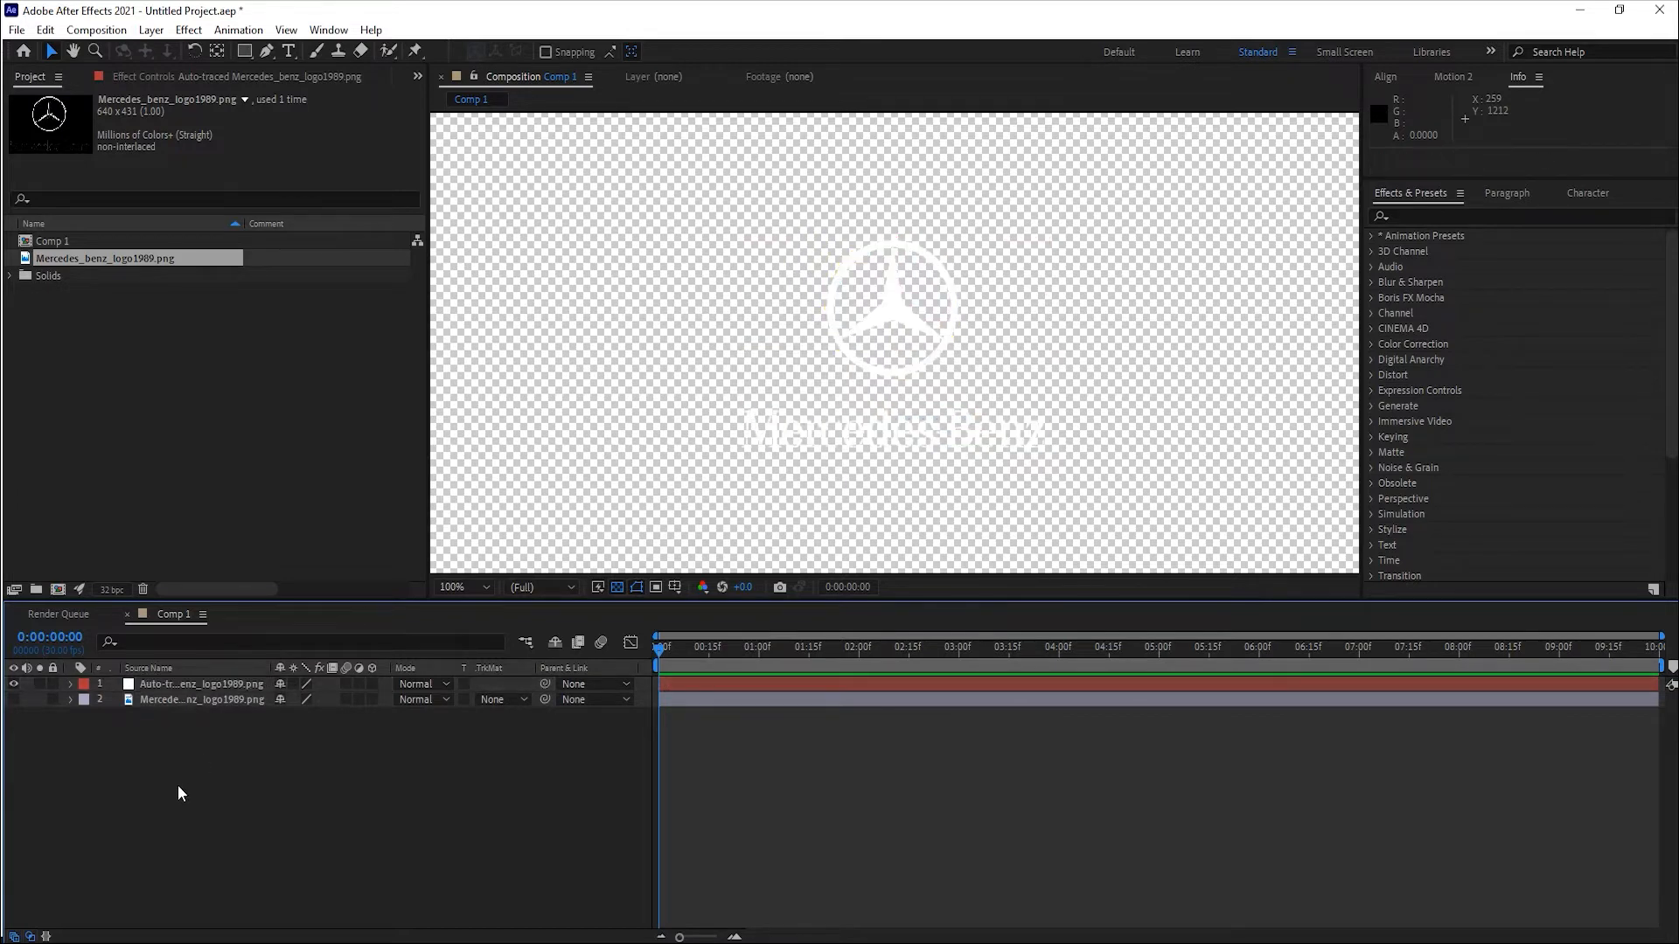
Create a white solid layer above the auto-traced logo layer.
right_click(191, 794)
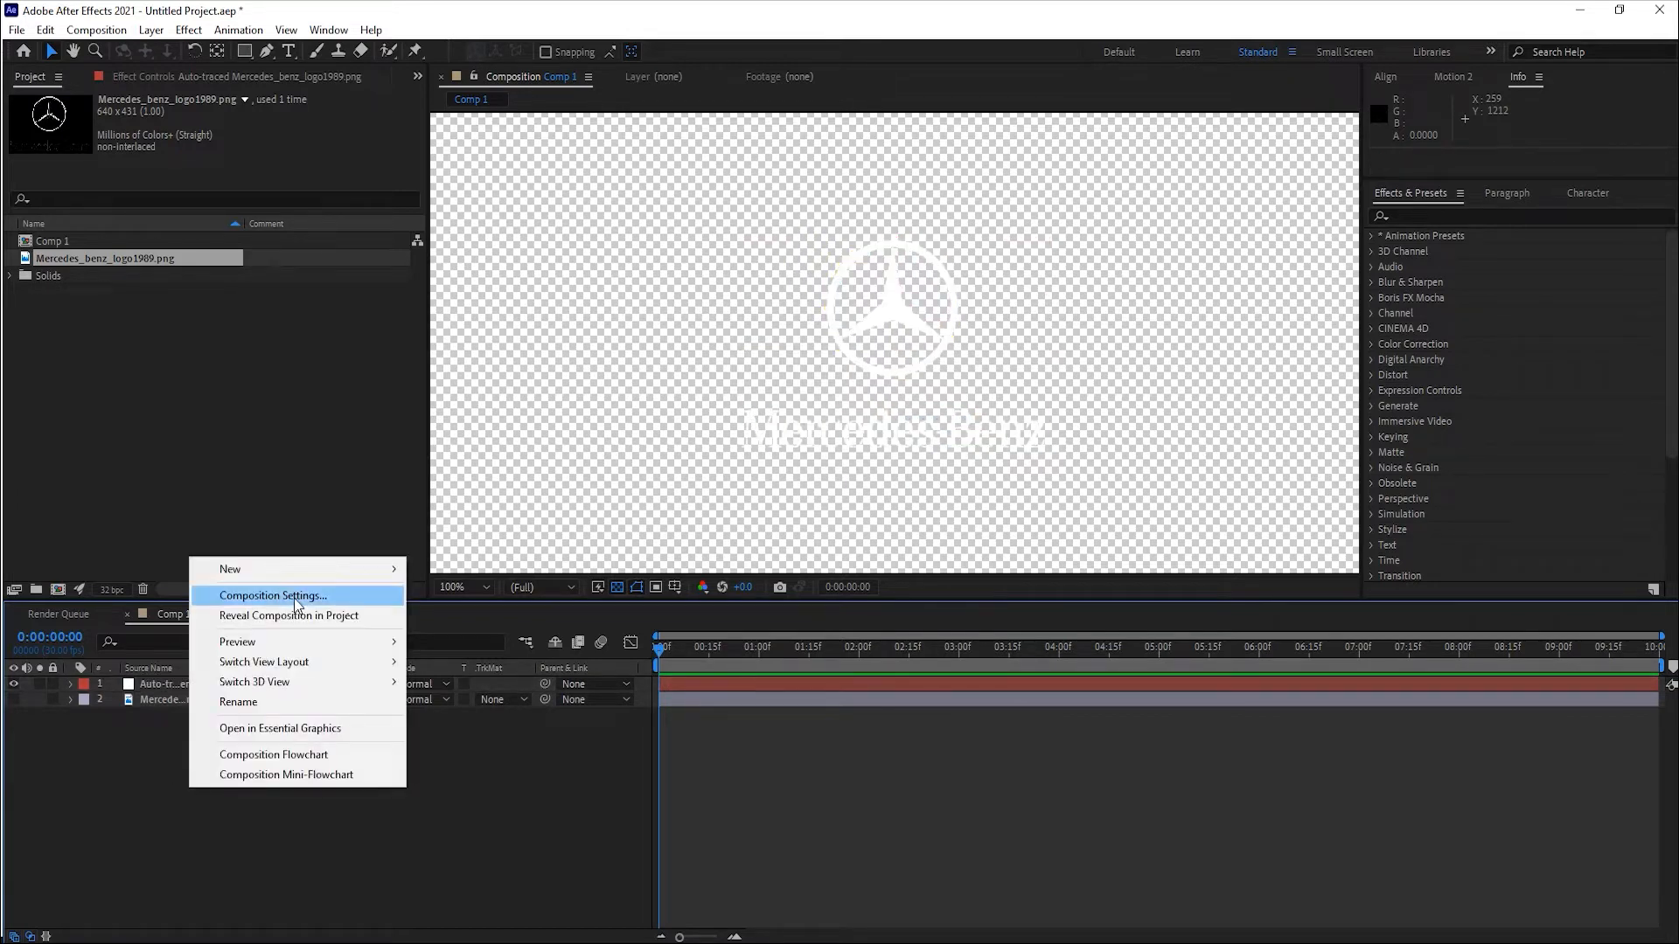
mouse_move(337, 574)
left_click(493, 615)
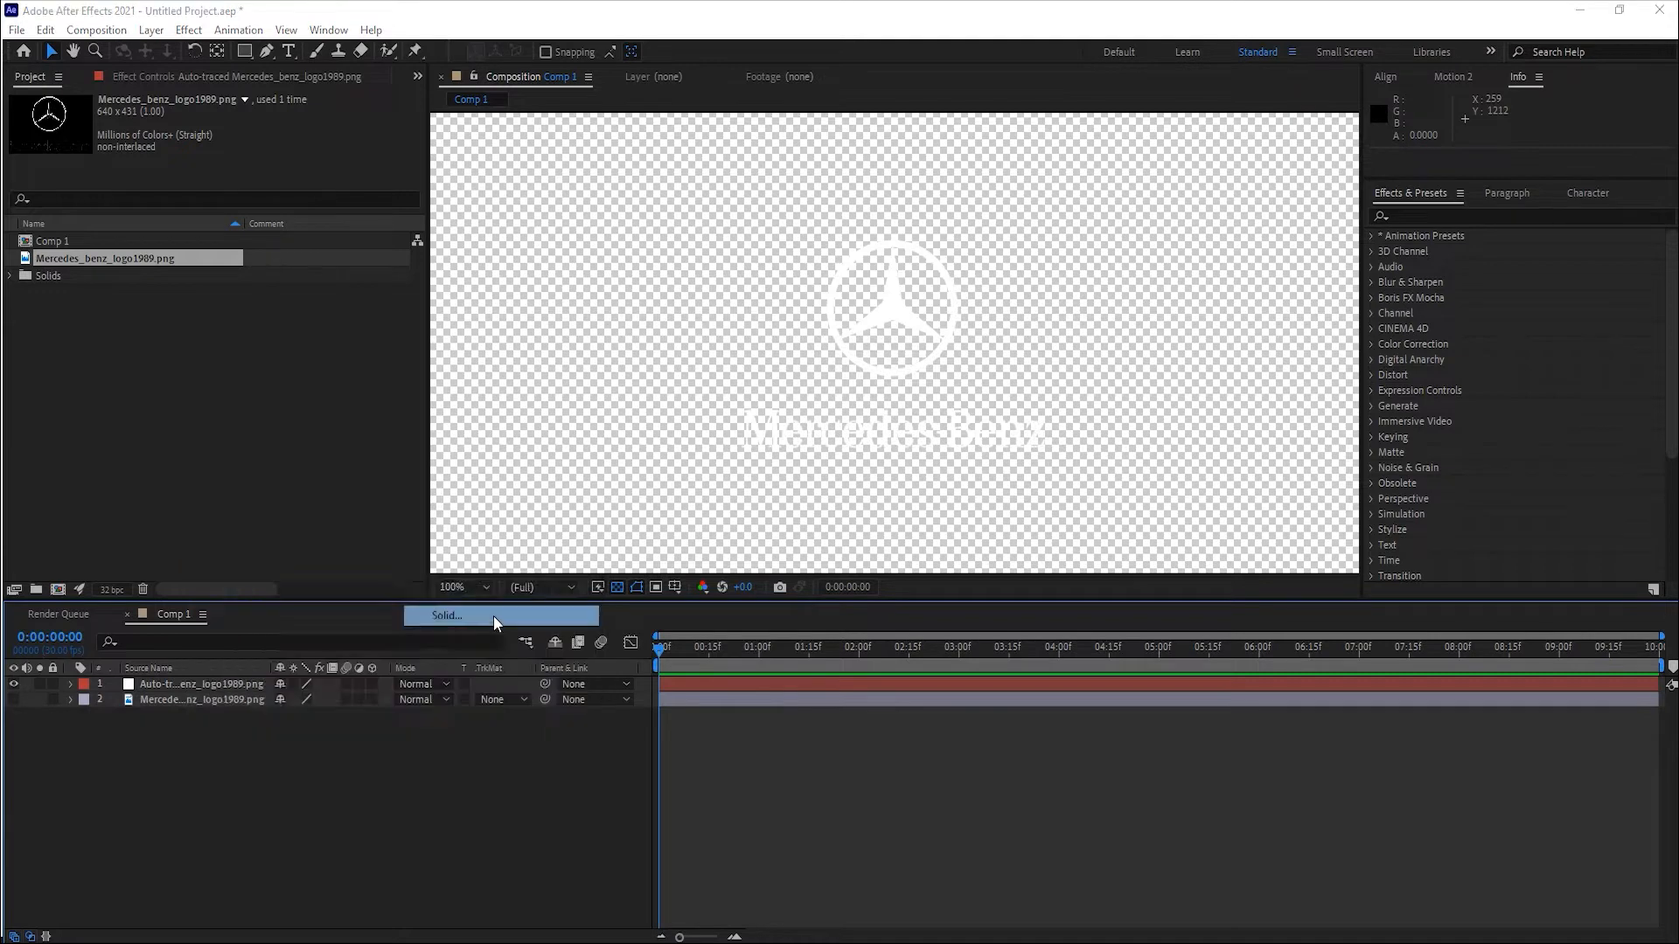
left_click(909, 643)
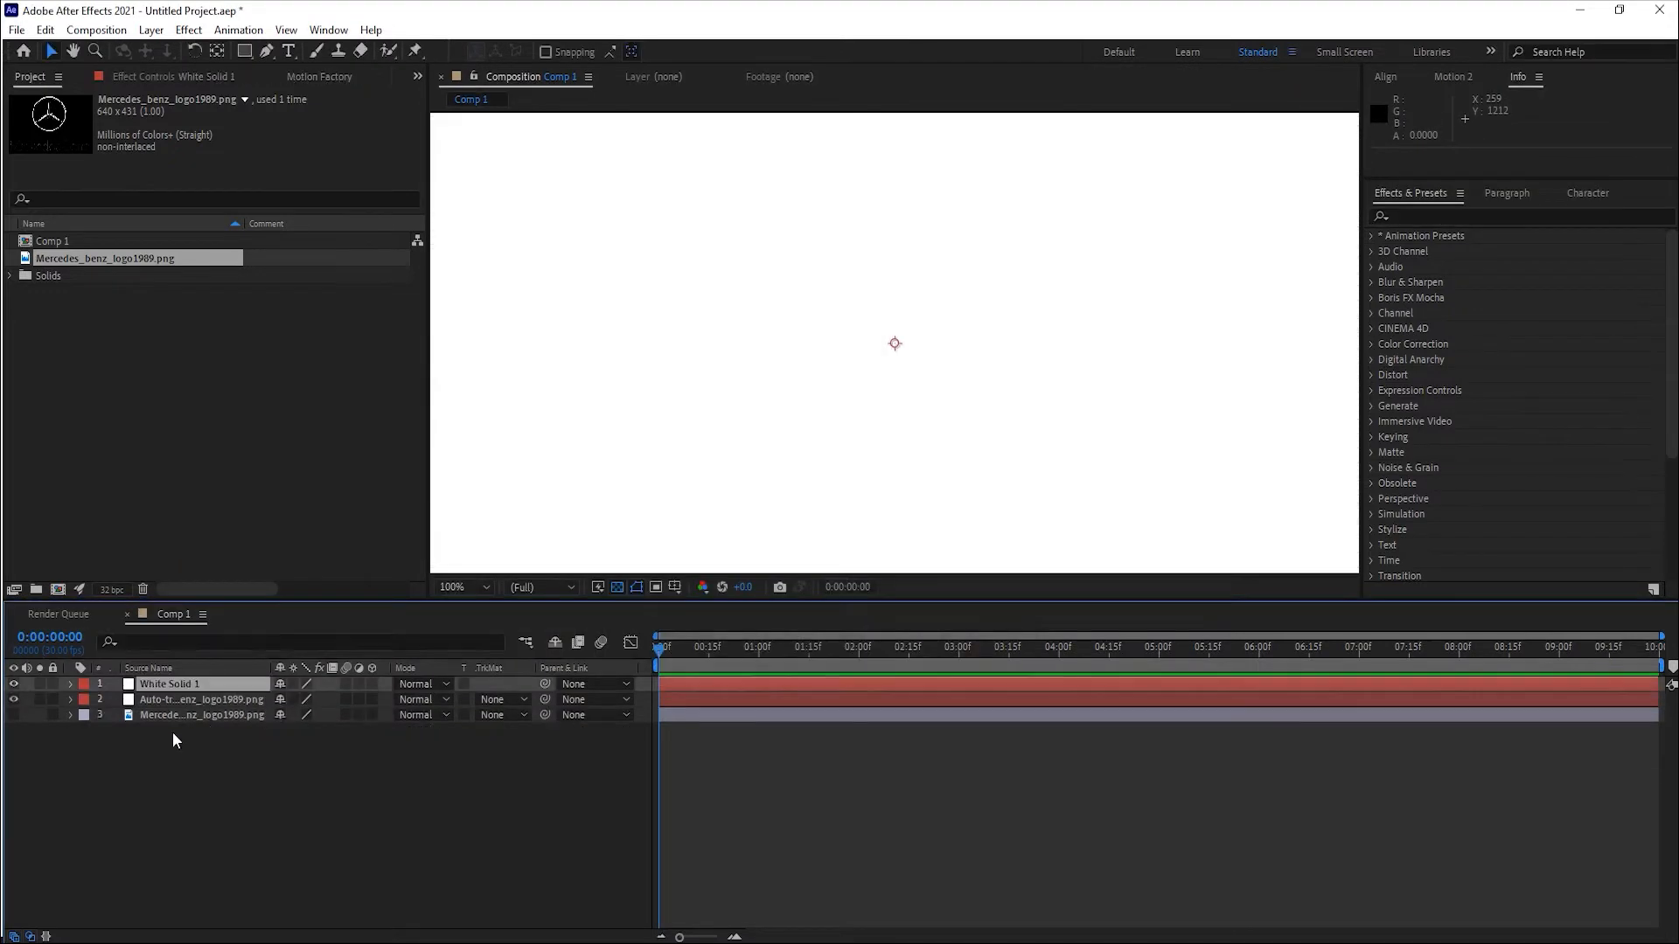
Find the Video Copilot Element effect and apply it to the white solid.
left_click(193, 702)
left_click(188, 685)
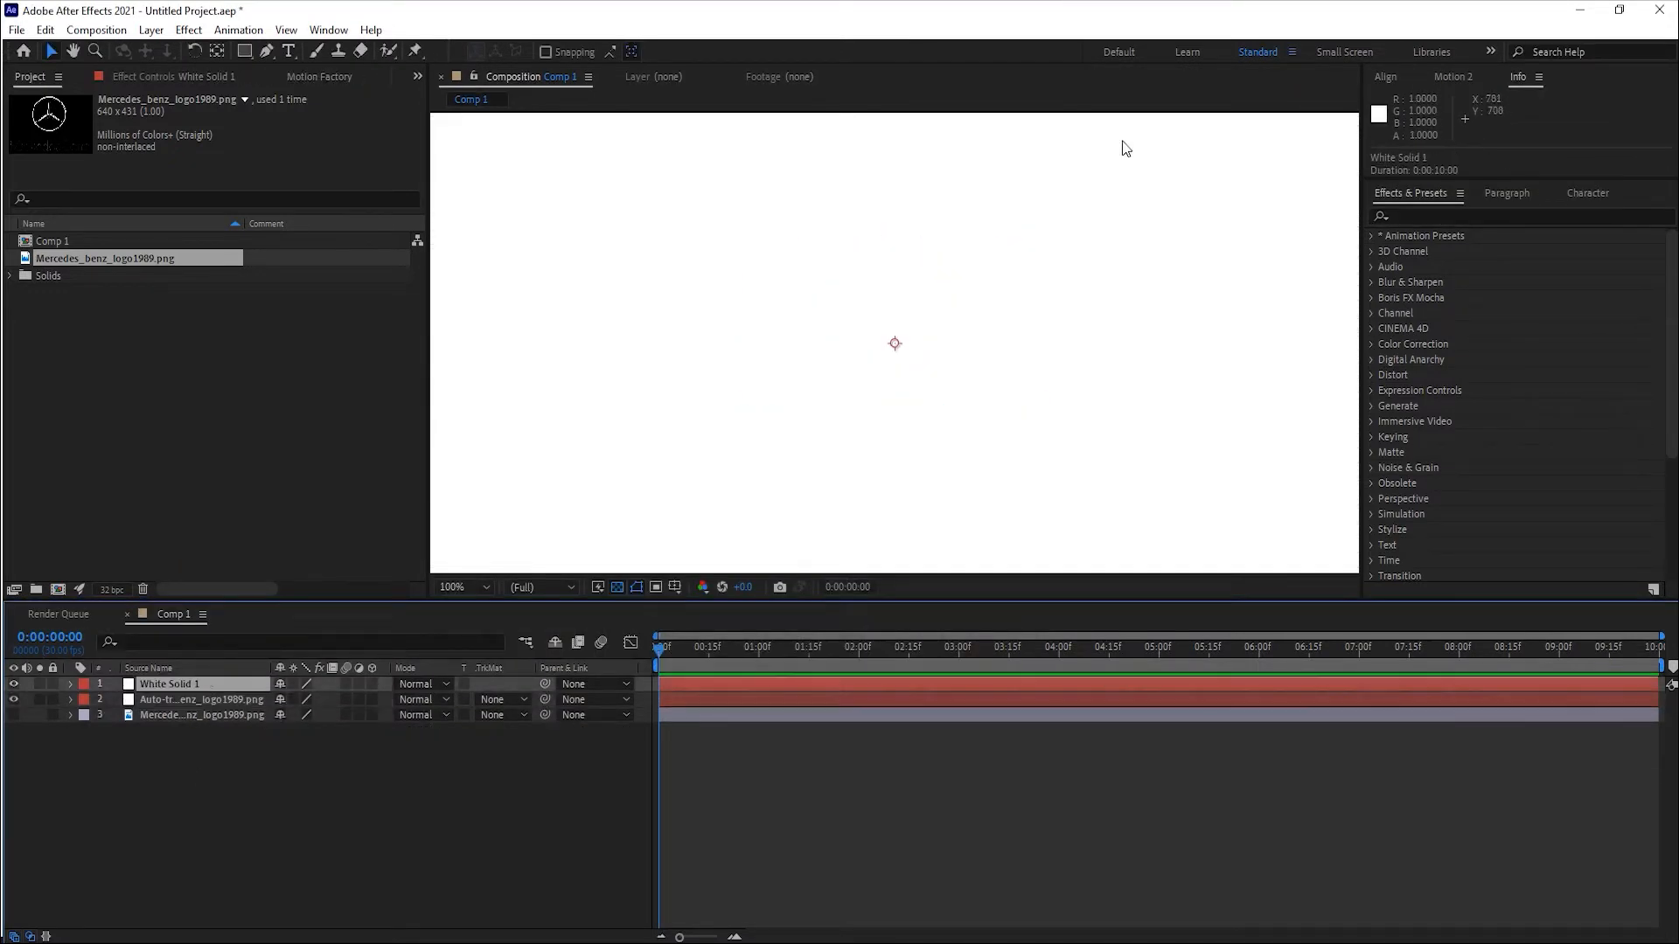
left_click(1425, 220)
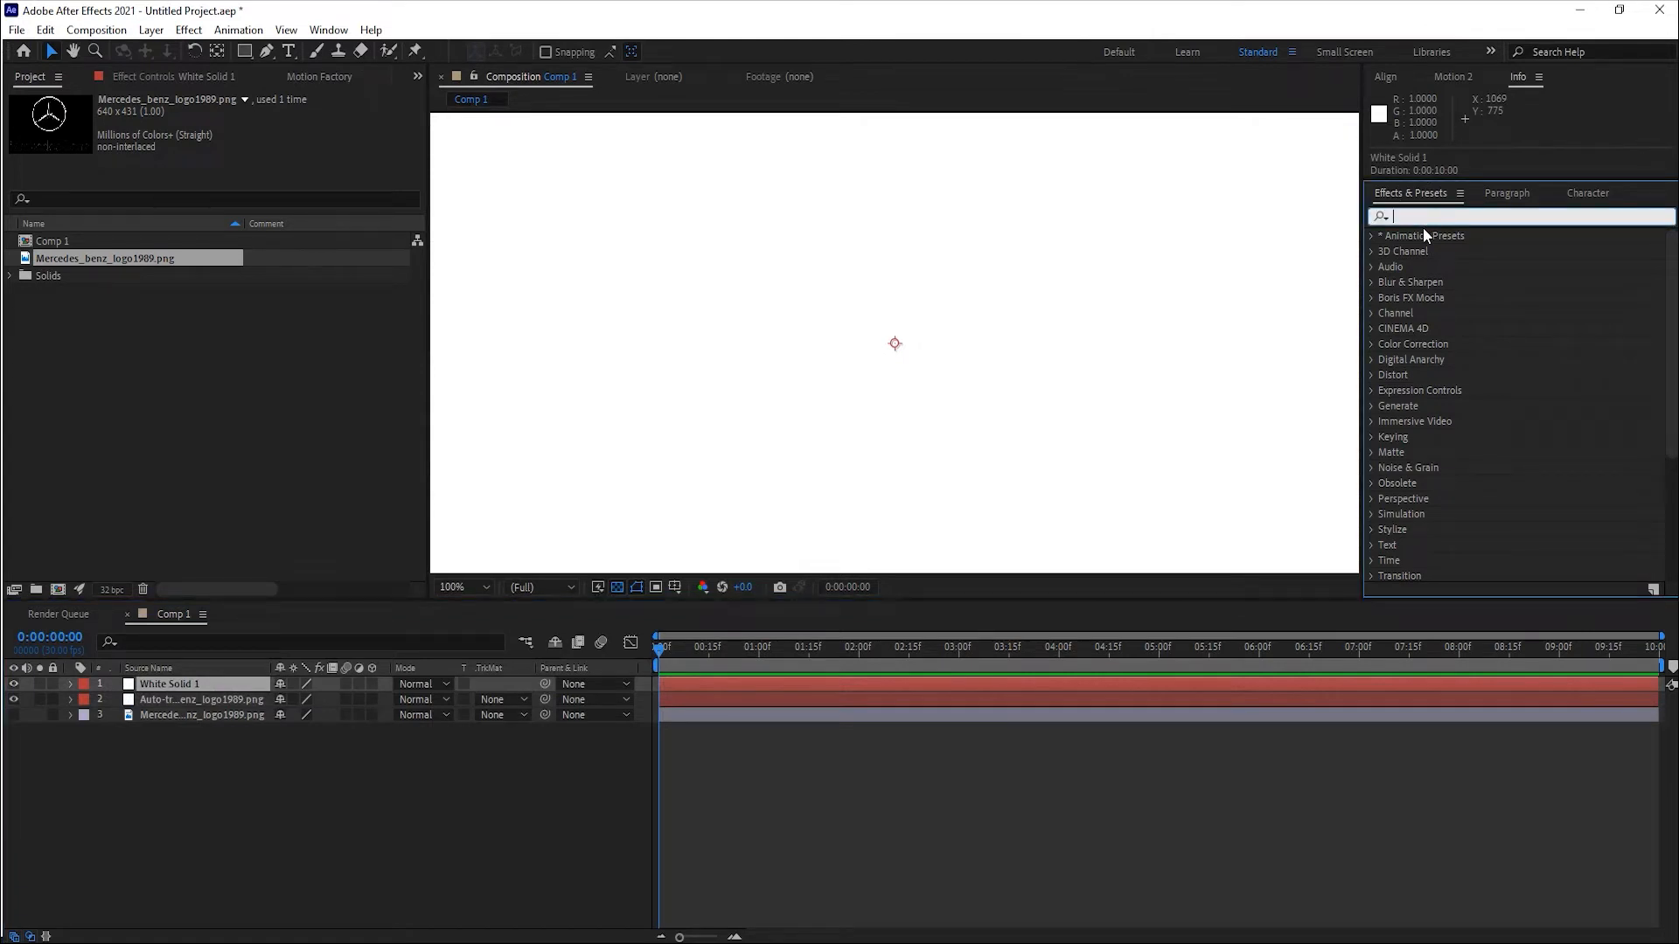
type("element")
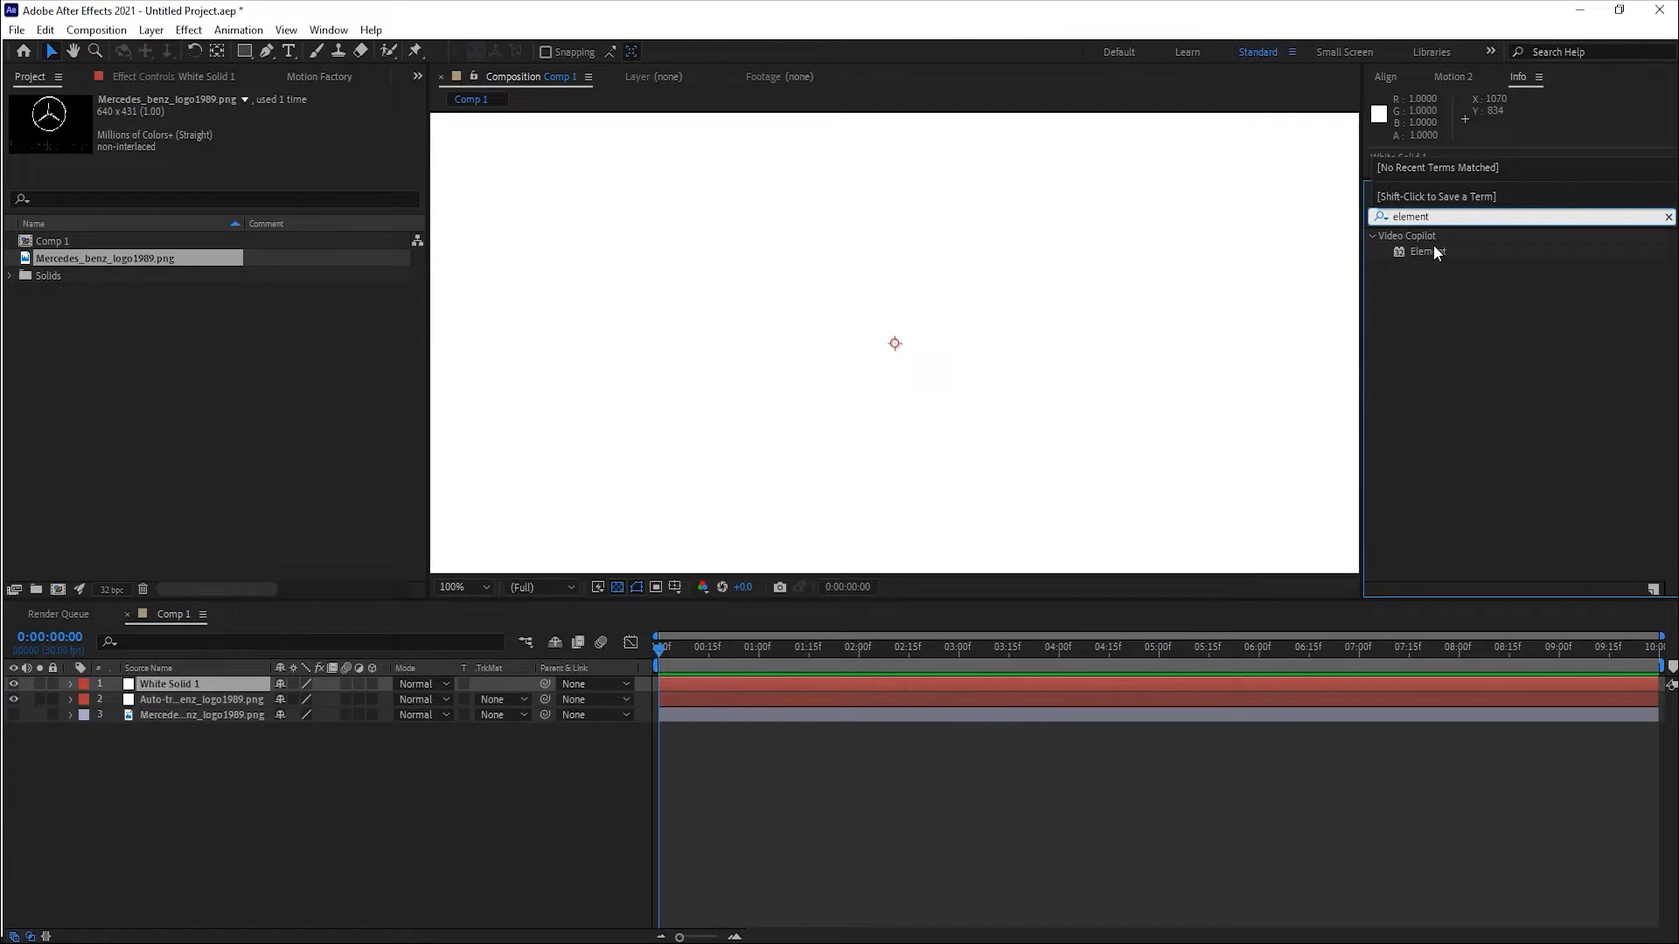
left_click_drag(1429, 251, 197, 683)
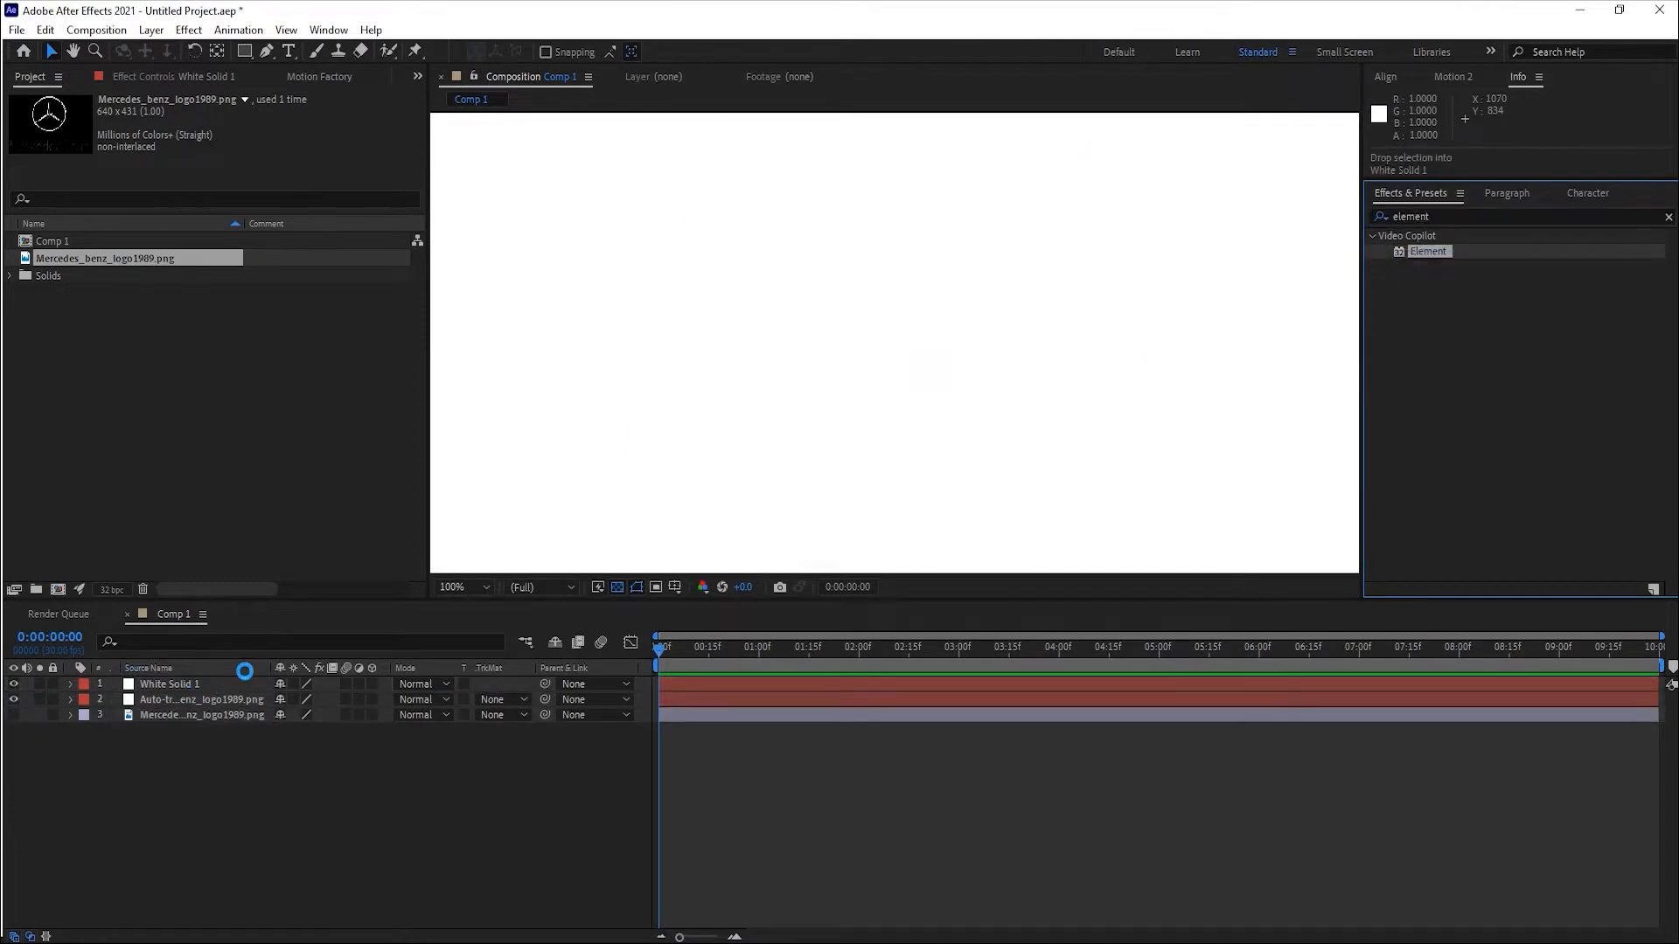
Fit the composition in the viewer and turn off the transparency grid.
left_click(463, 587)
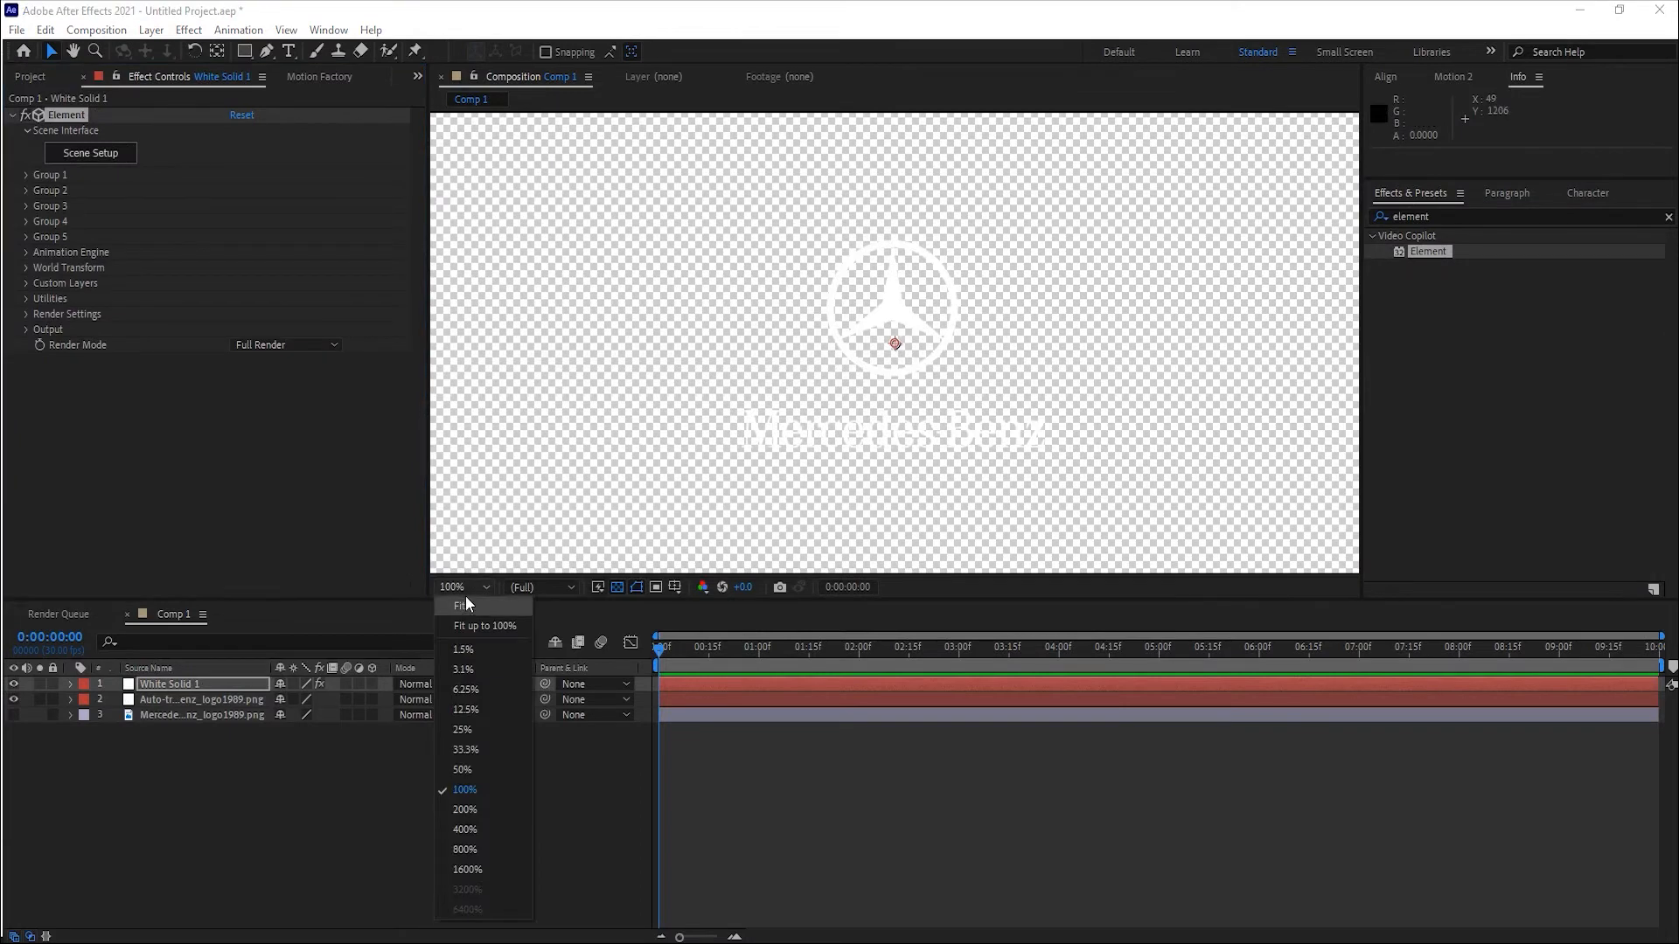
left_click(465, 603)
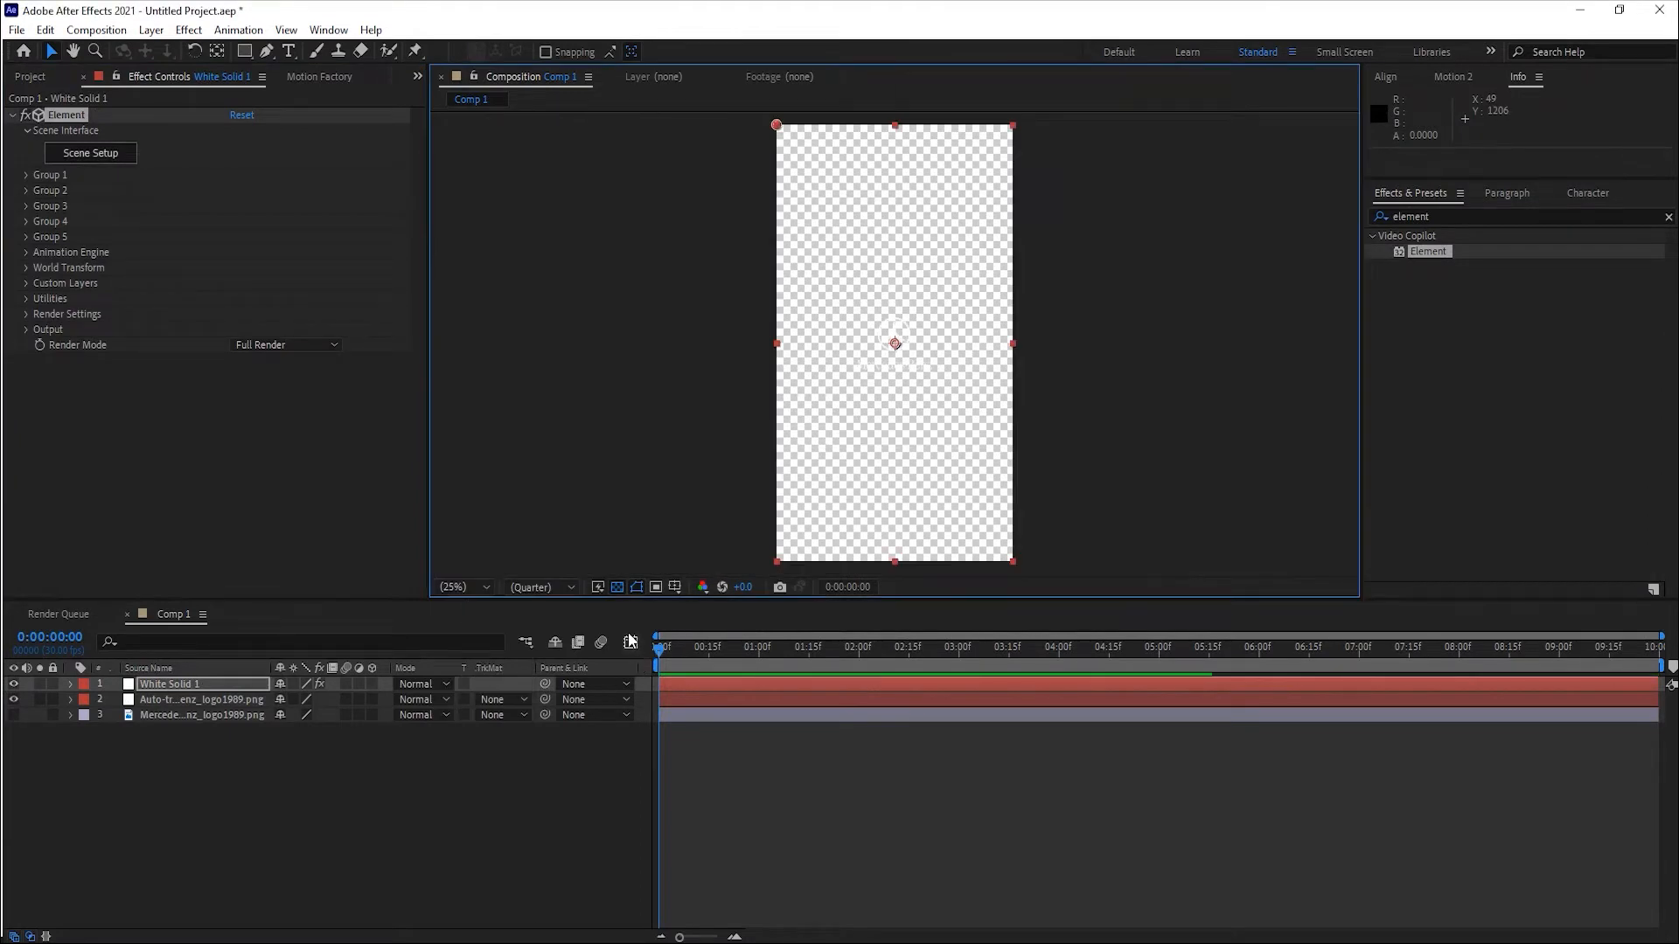
left_click(616, 588)
Set Path Layer 1 of the white solid's Element custom text and masks to the auto-traced logo layer.
left_click(160, 685)
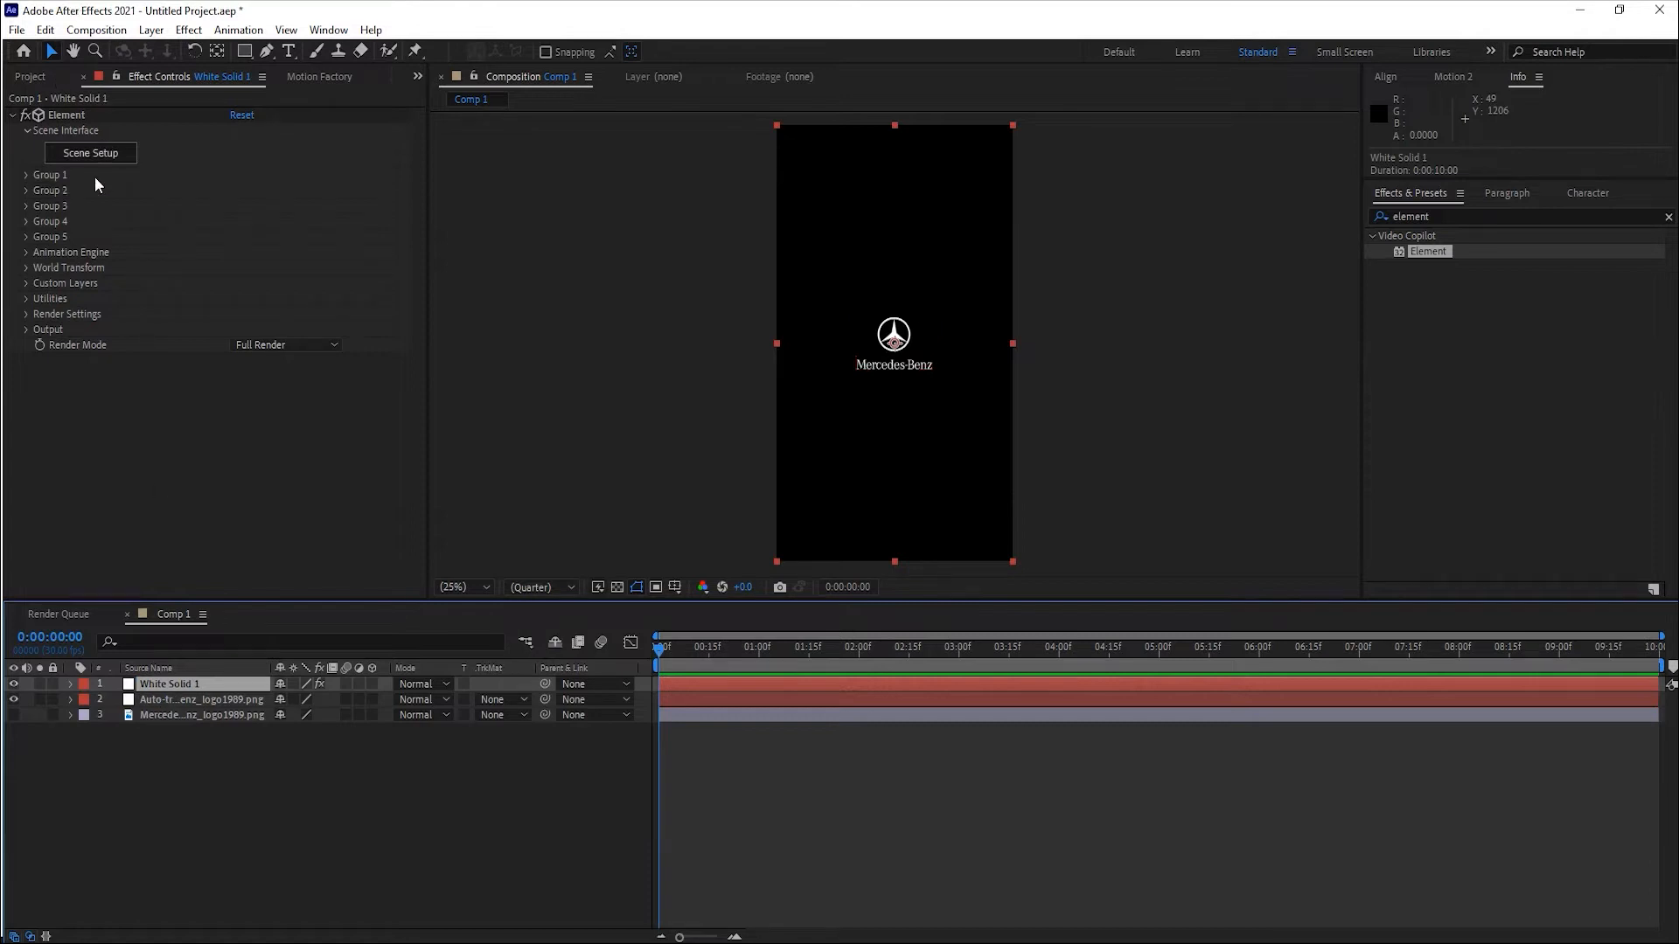
left_click(24, 282)
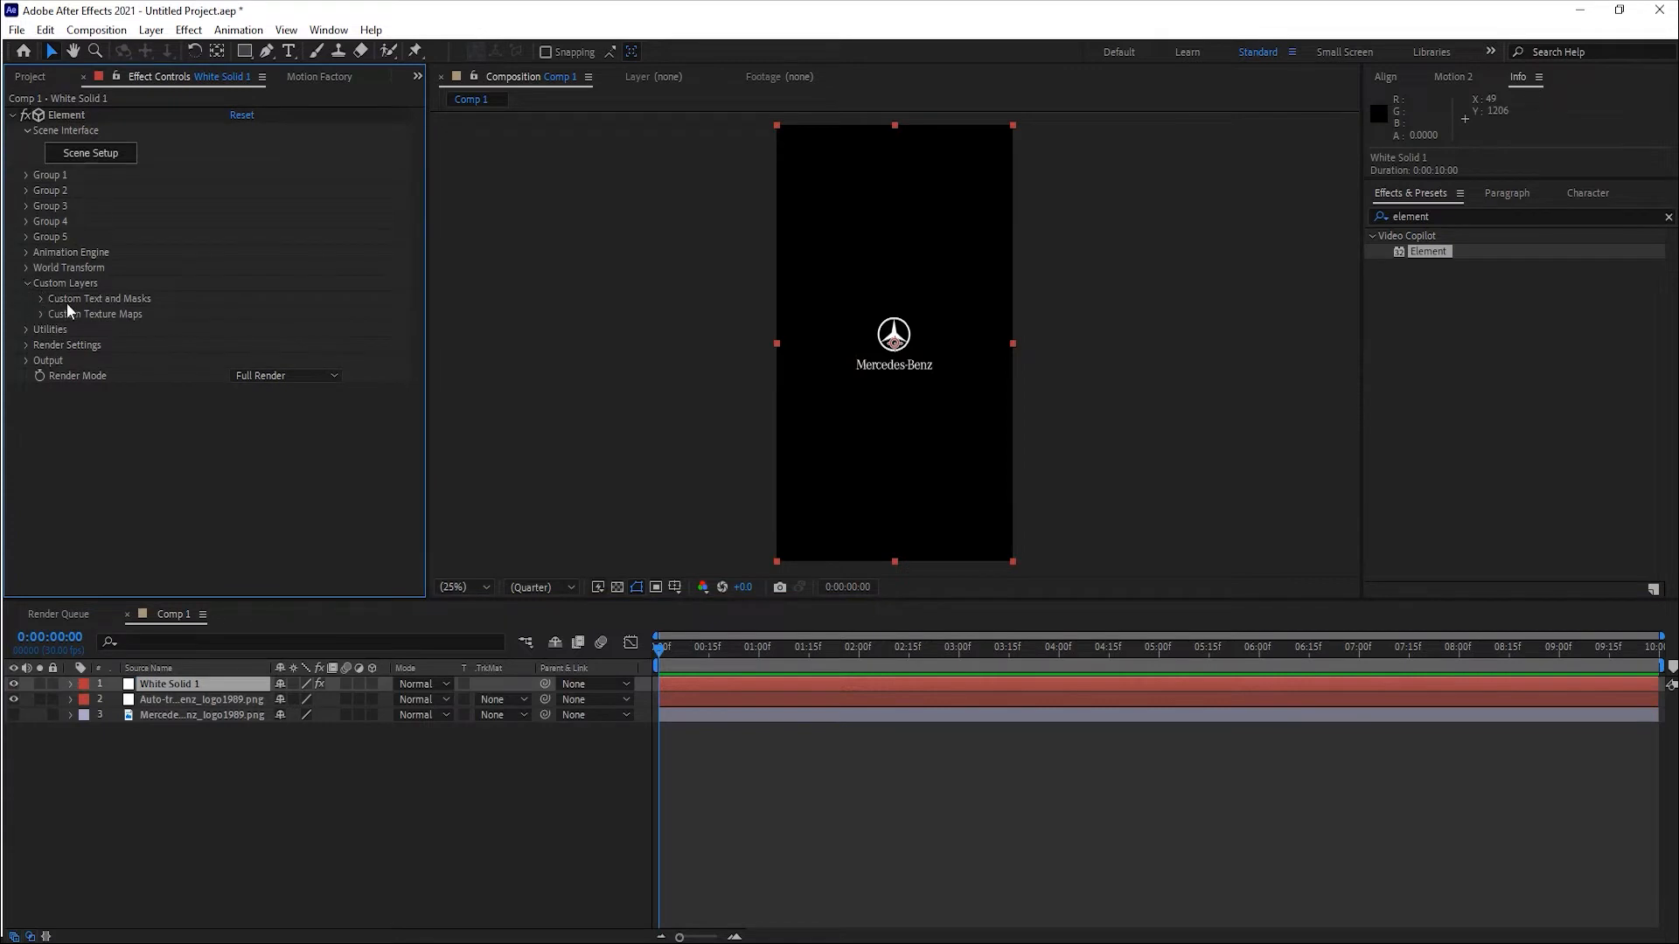
left_click(43, 299)
left_click(253, 313)
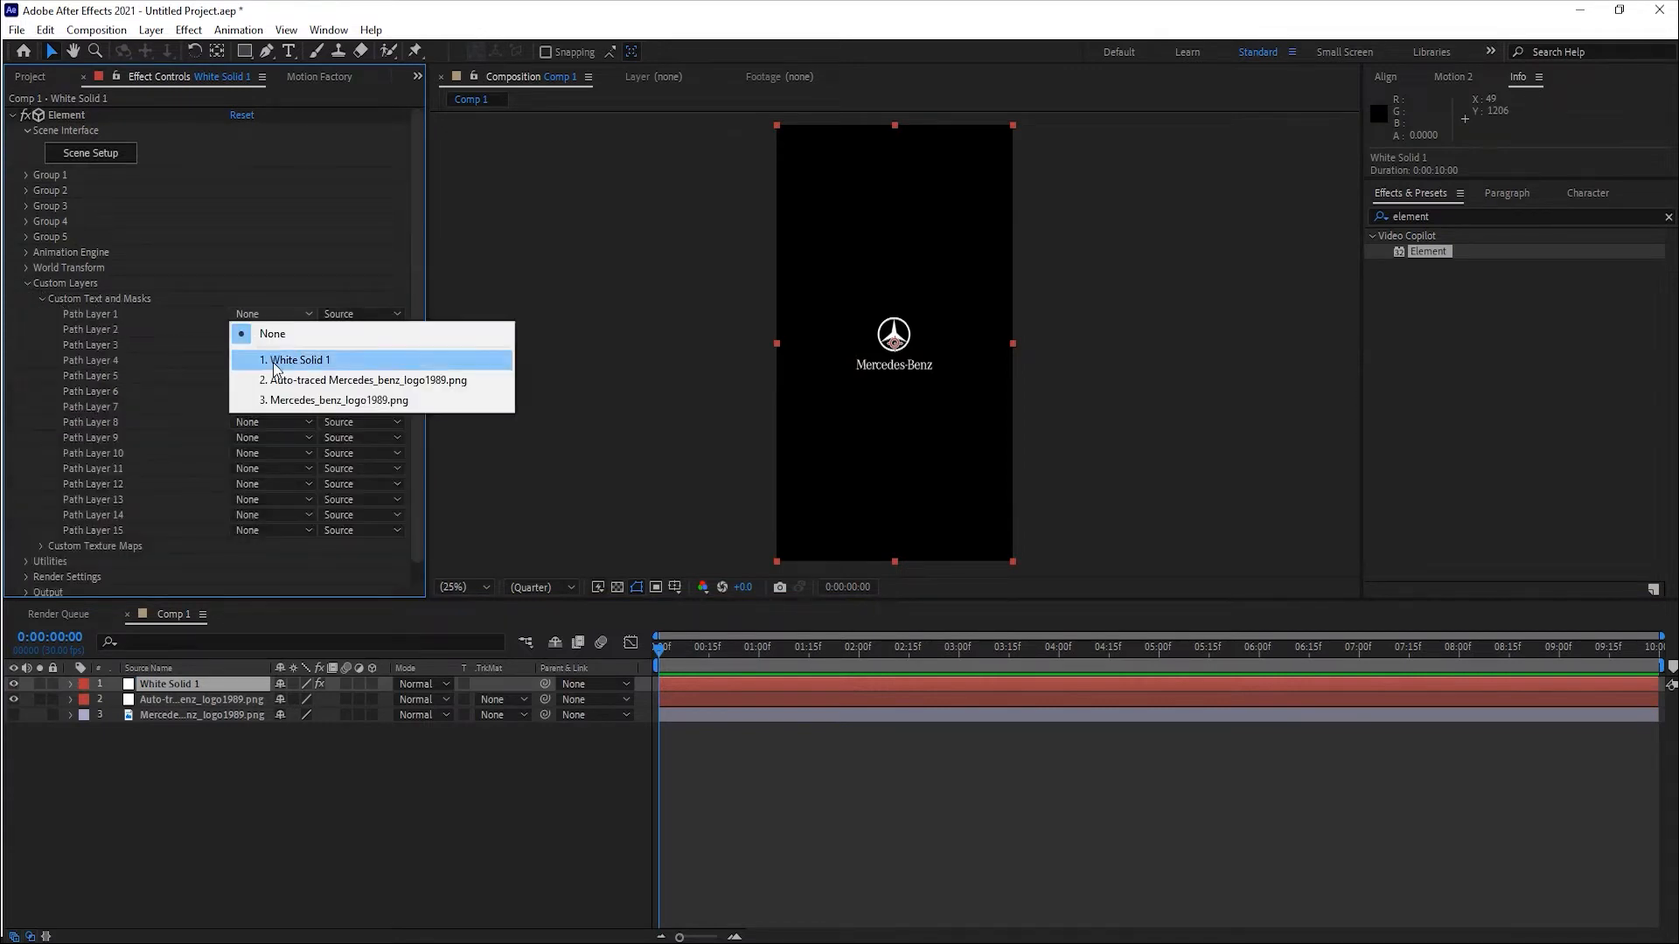
left_click(424, 382)
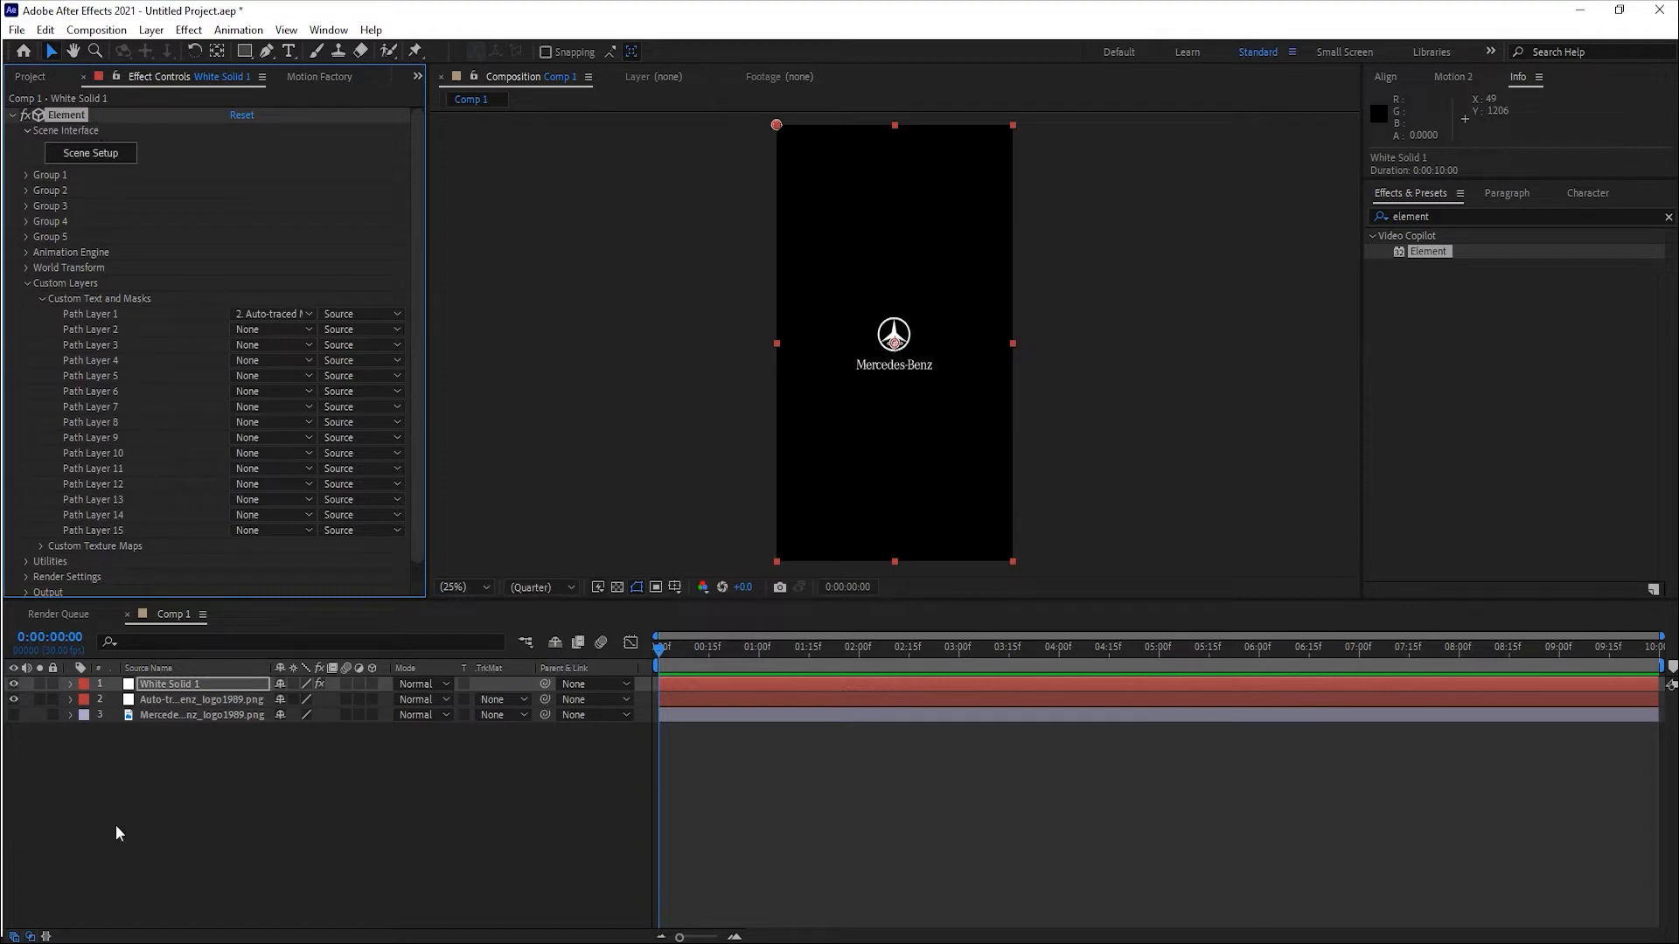
left_click(70, 697)
left_click(193, 700)
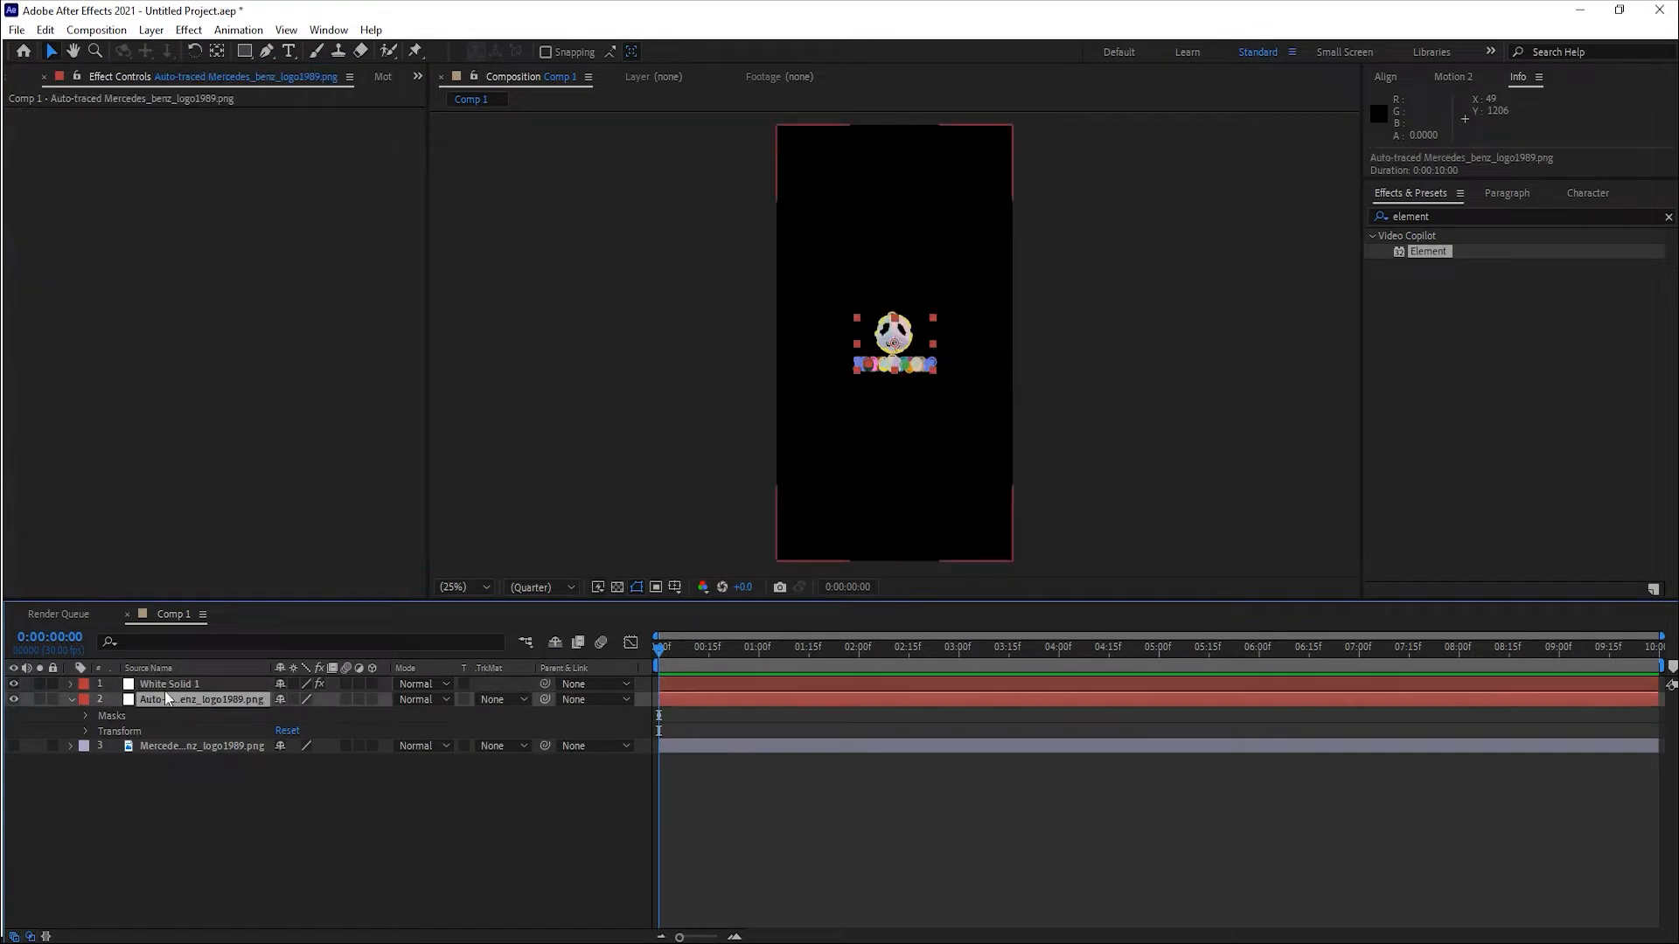
left_click(70, 699)
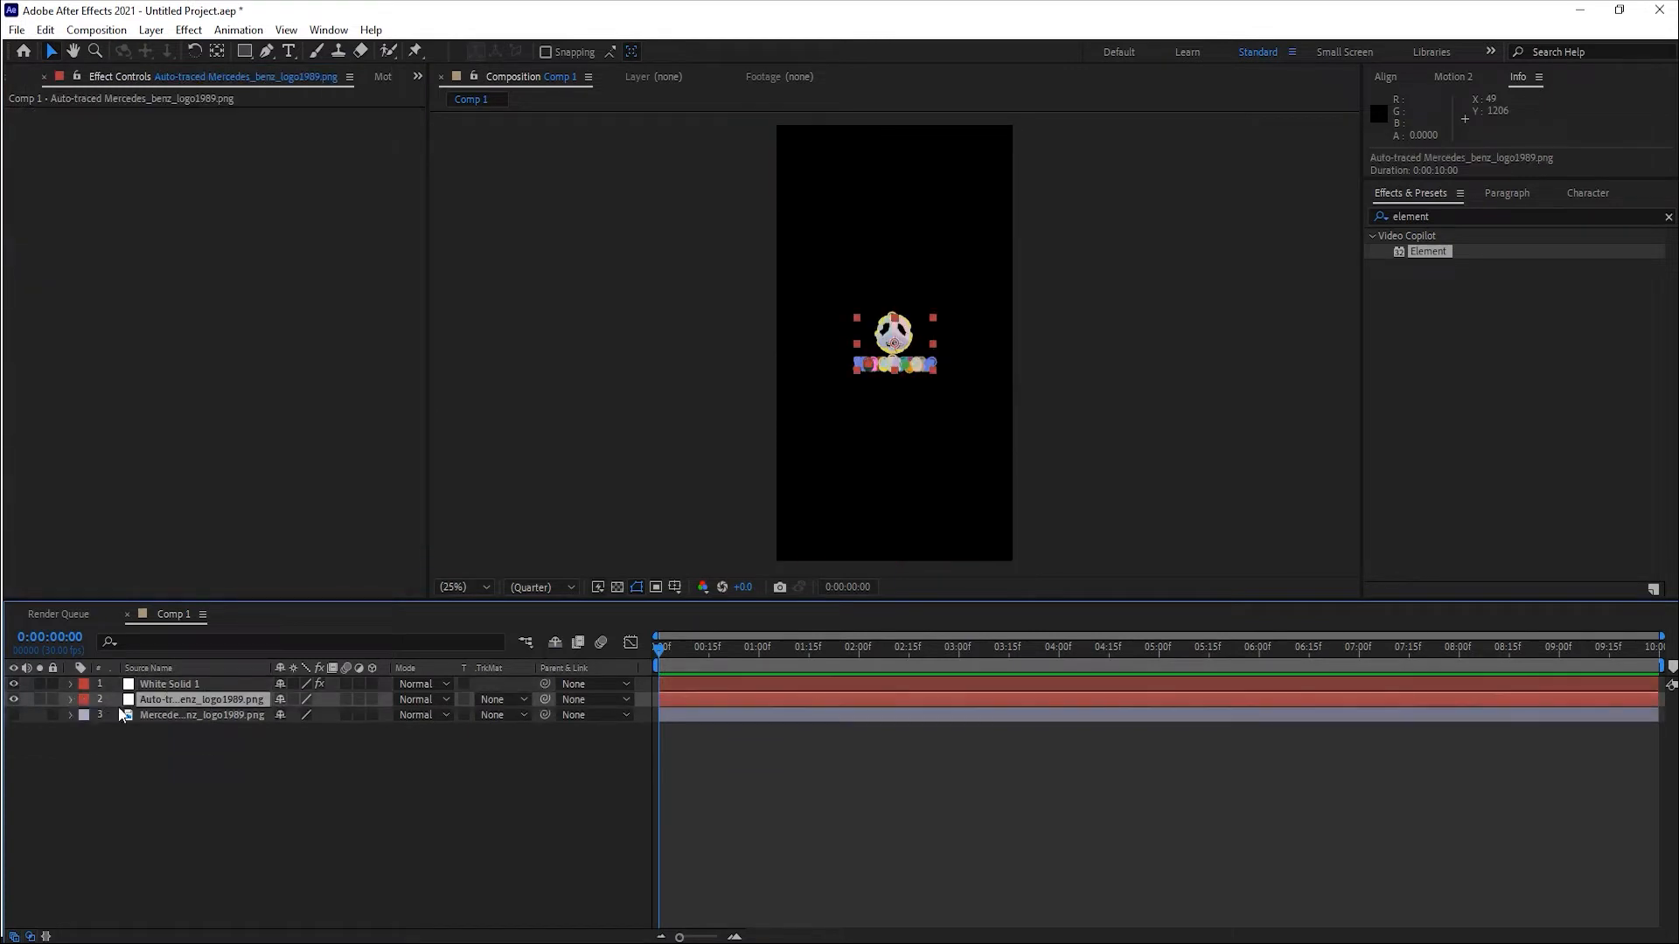
Open the Scene Setup of the Element effect on the white solid.
left_click(180, 684)
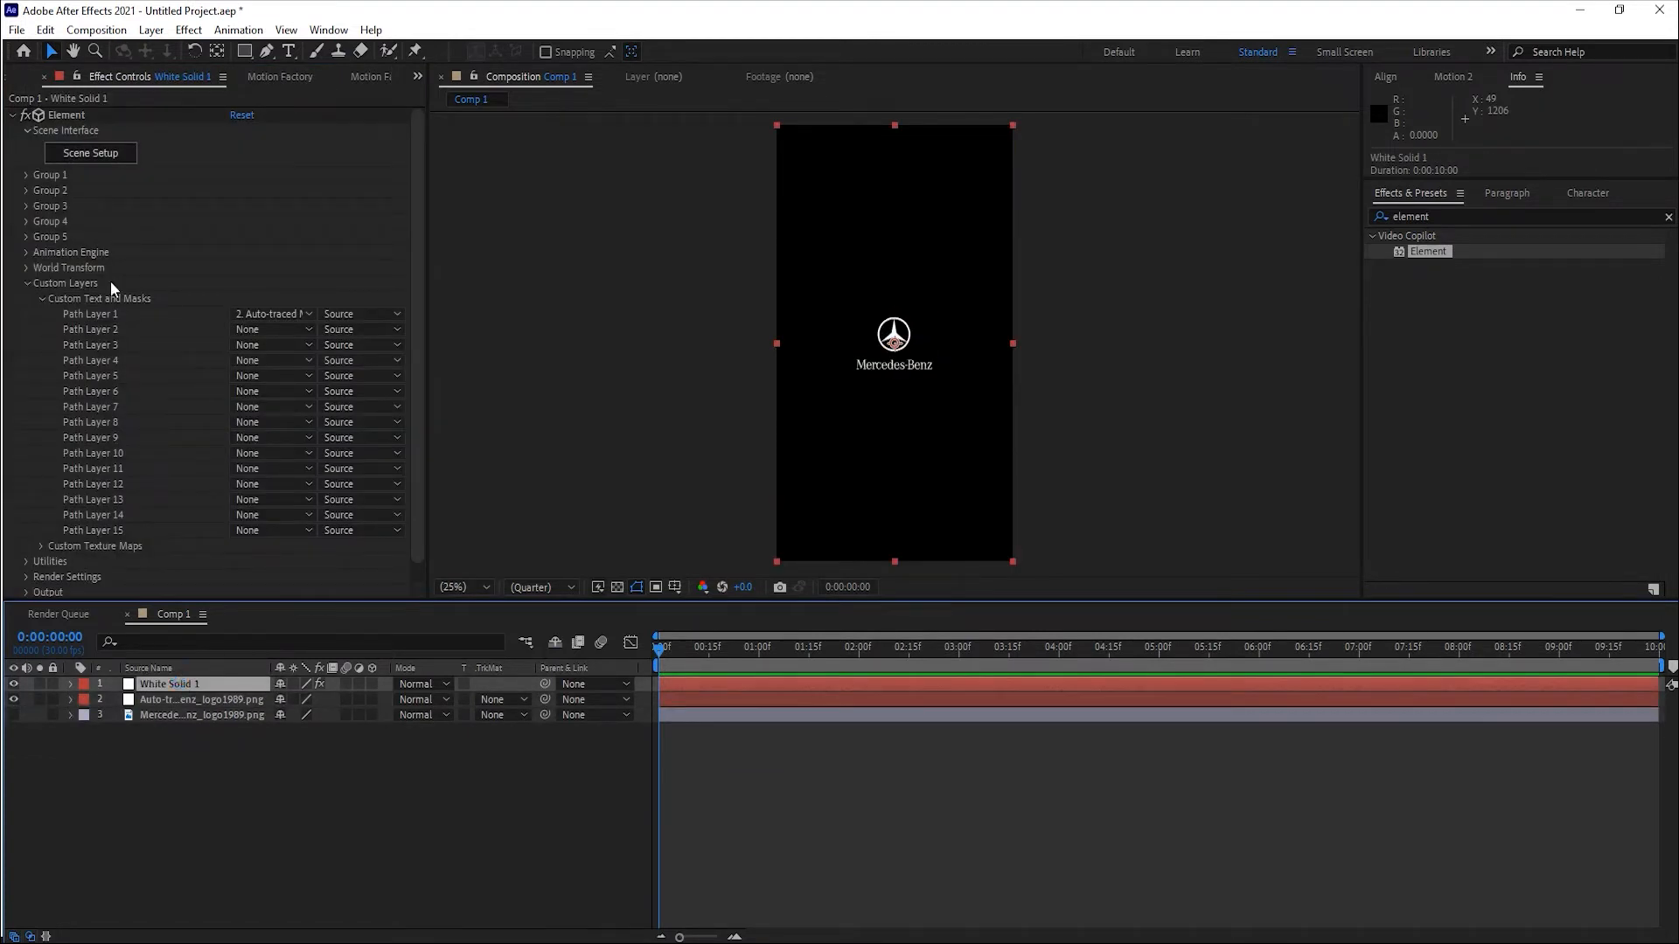
left_click(97, 154)
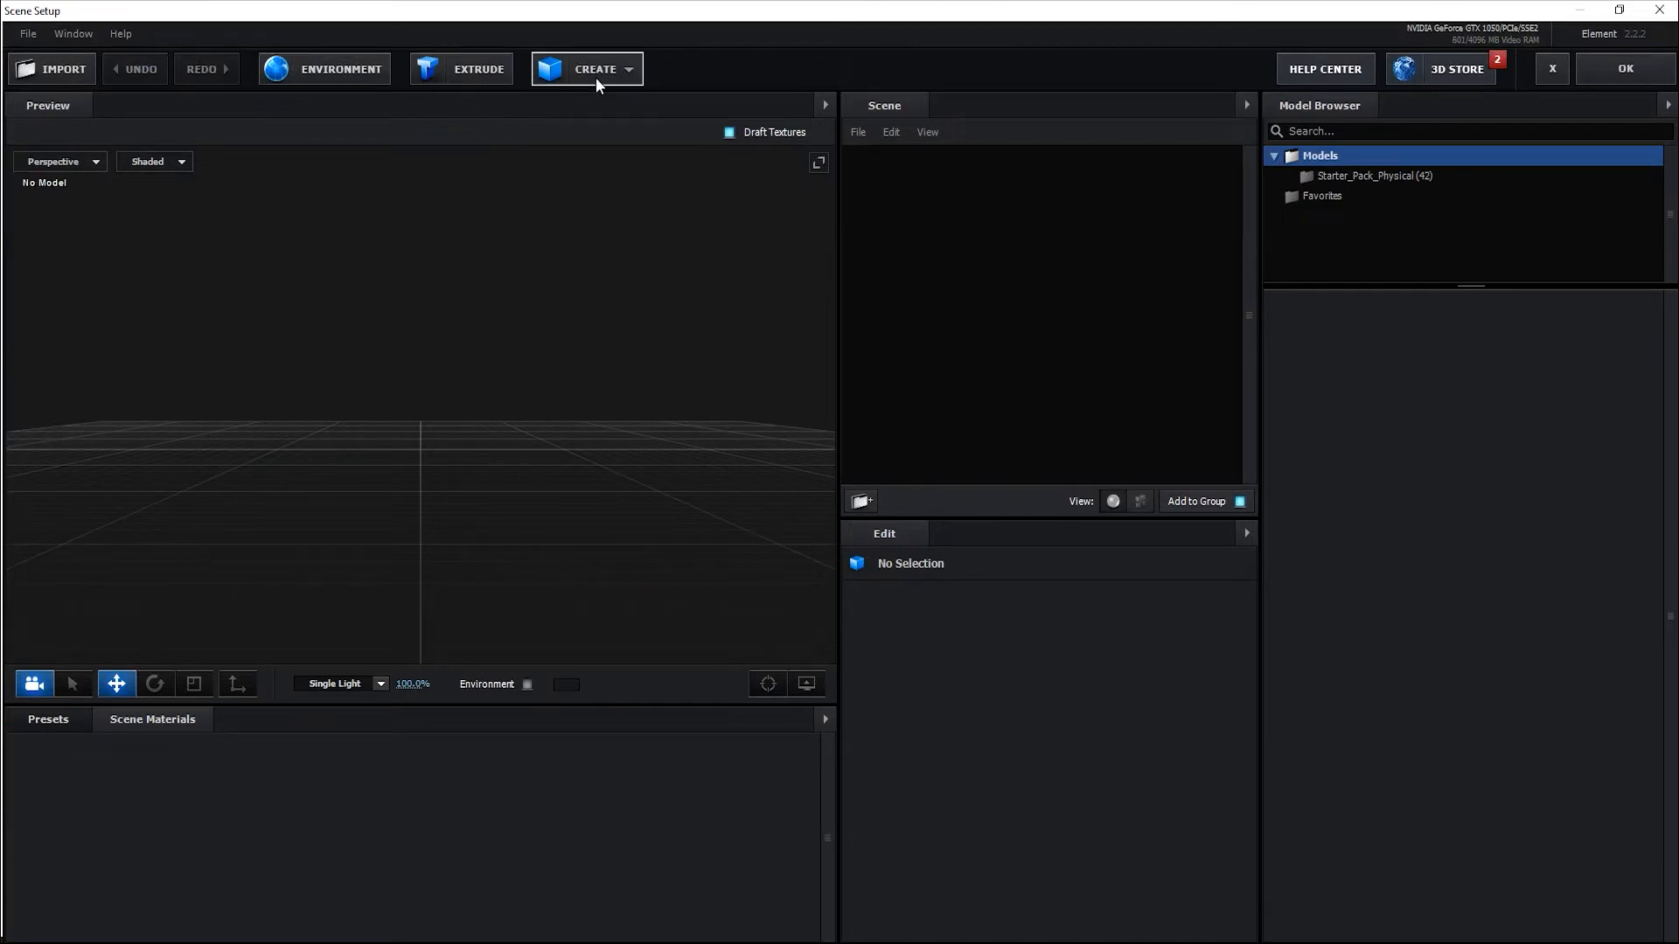
Extrude the auto-traced logo path into a 3D model and set its Bevel Scale to 3.66.
left_click(468, 77)
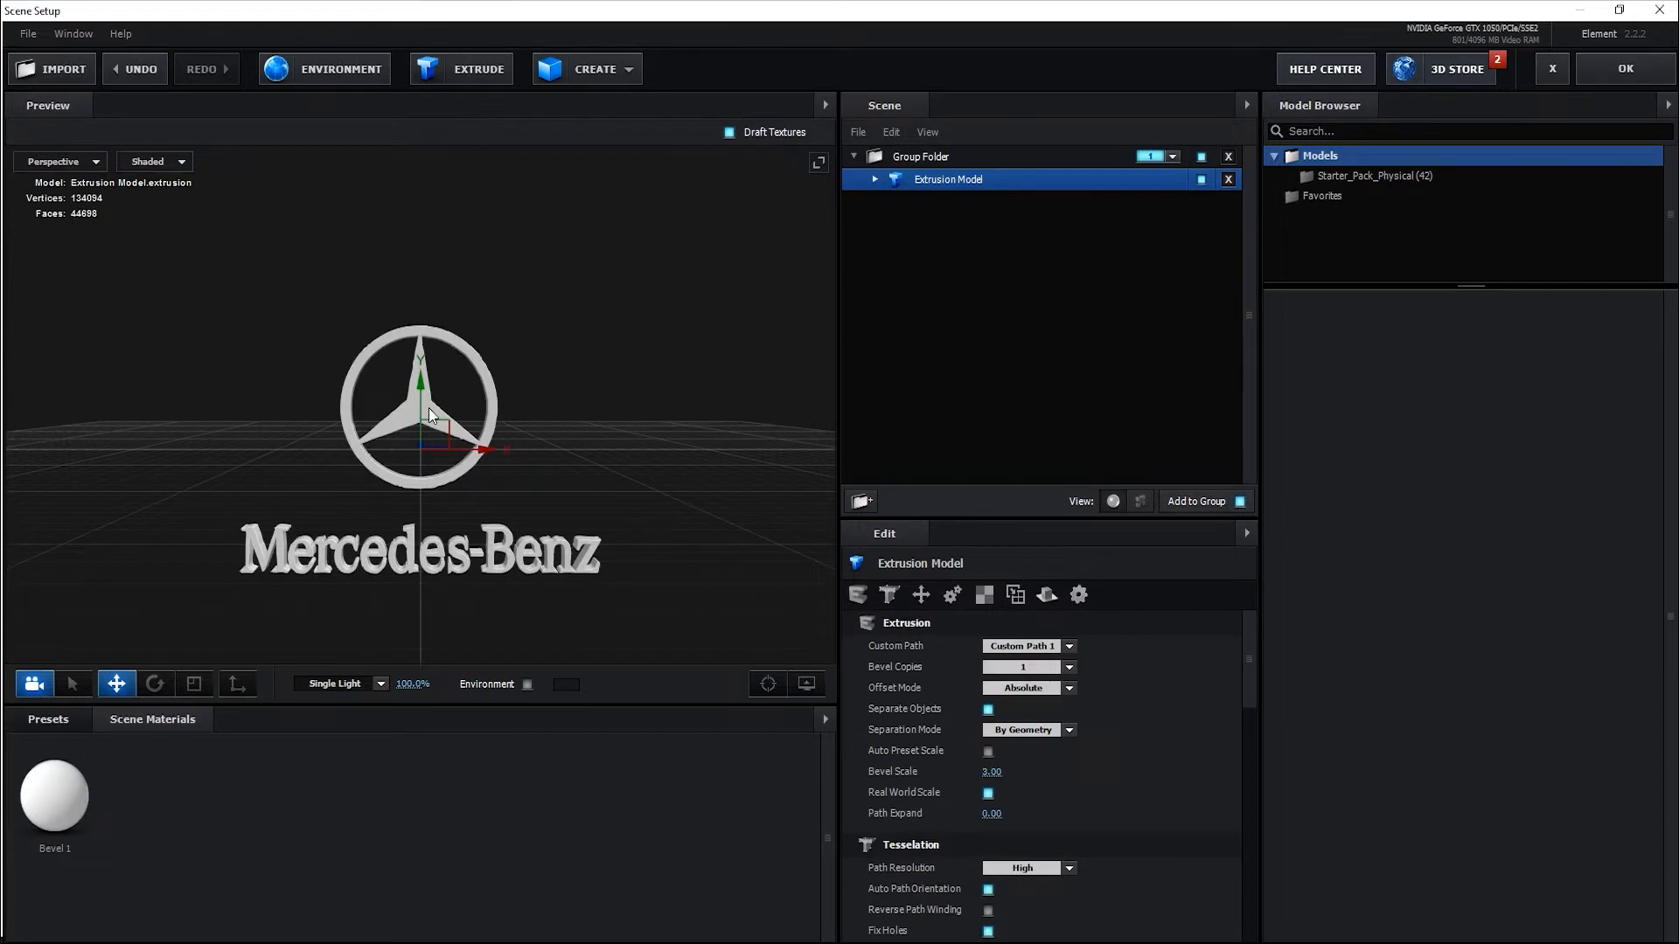
mouse_move(559, 418)
left_mouse_down()
mouse_move(342, 395)
mouse_move(359, 463)
mouse_move(449, 480)
mouse_move(547, 459)
mouse_move(486, 296)
mouse_move(491, 458)
mouse_move(715, 459)
mouse_move(547, 439)
mouse_move(551, 424)
left_mouse_up()
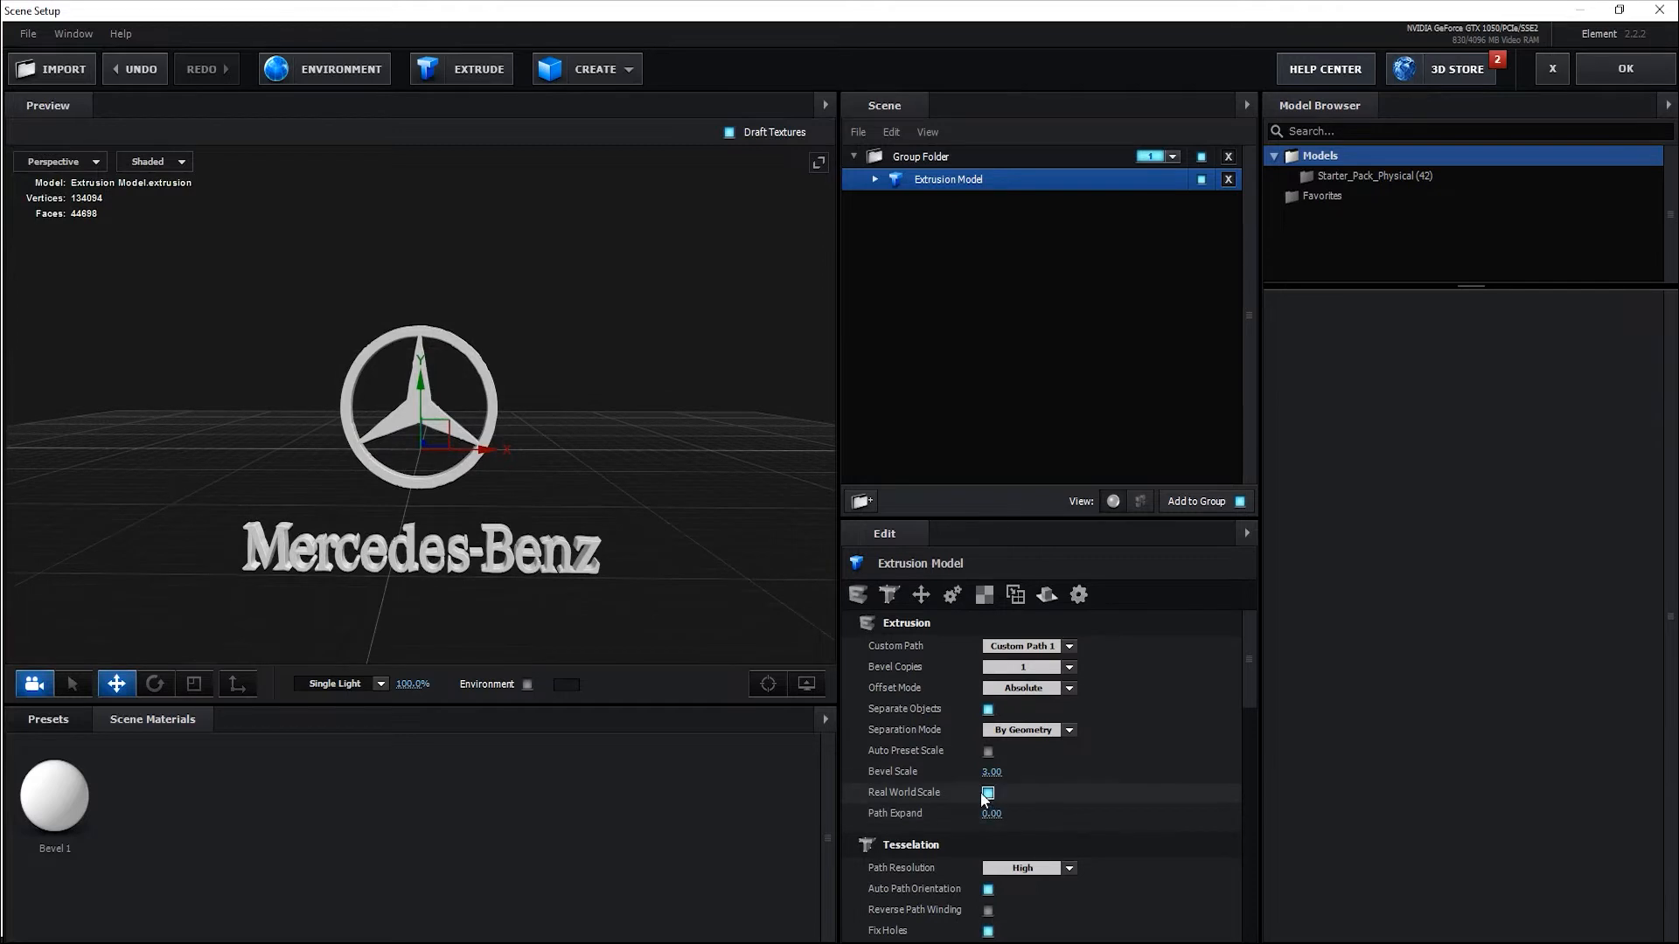
left_click_drag(736, 567, 558, 570)
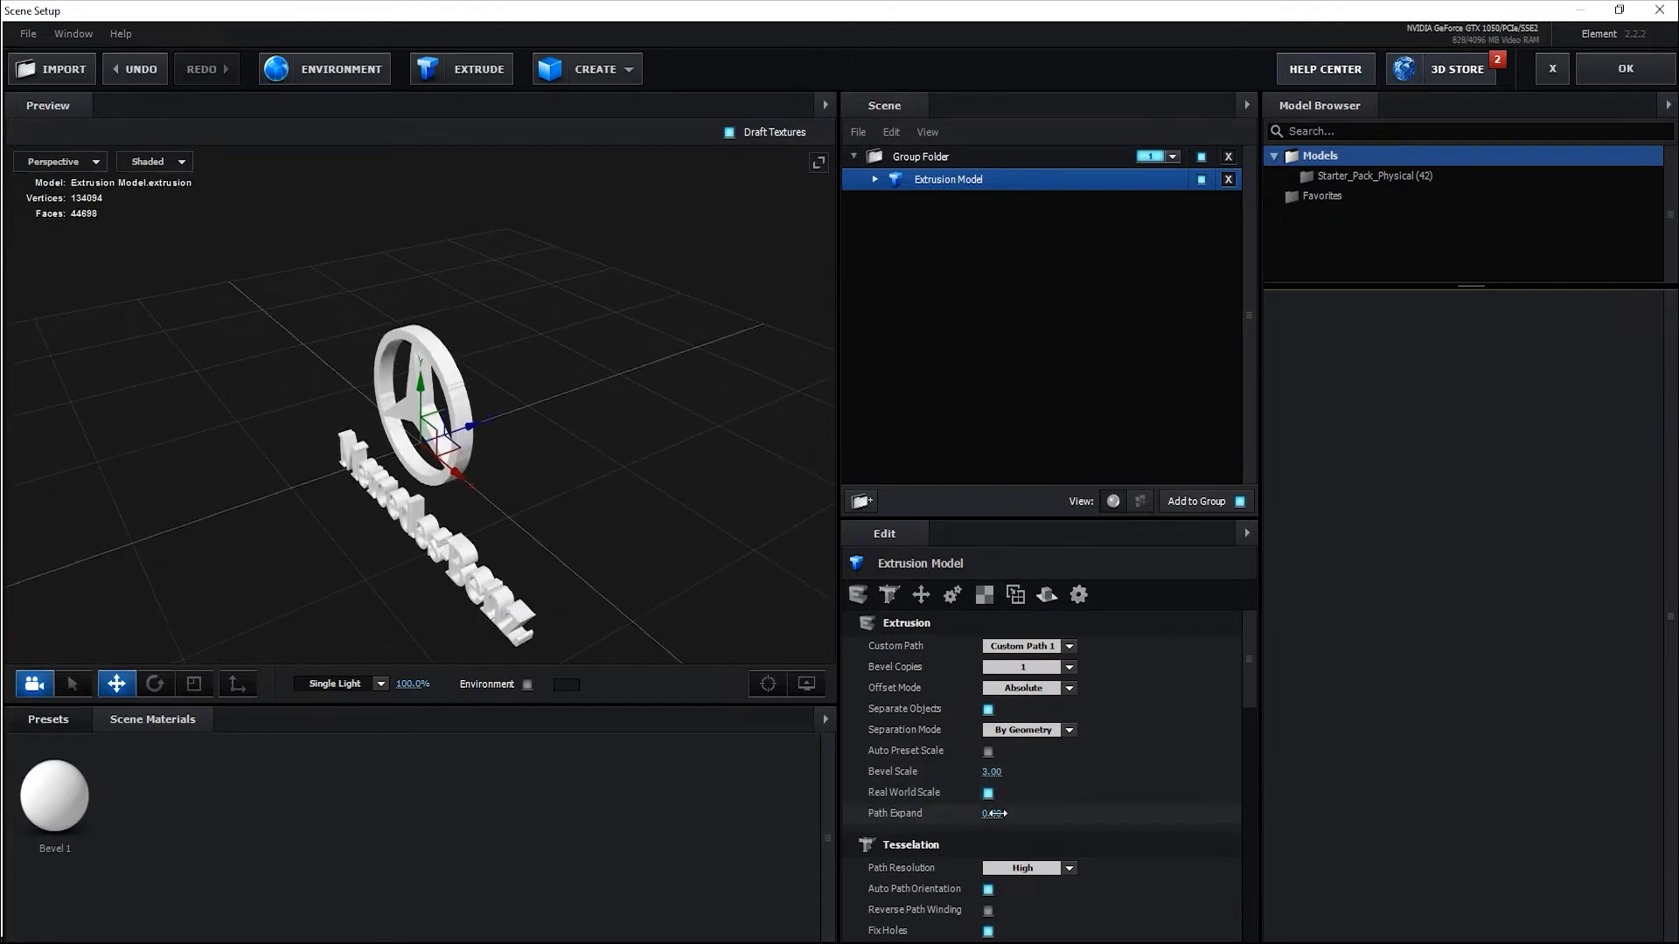
left_click_drag(992, 775, 1020, 745)
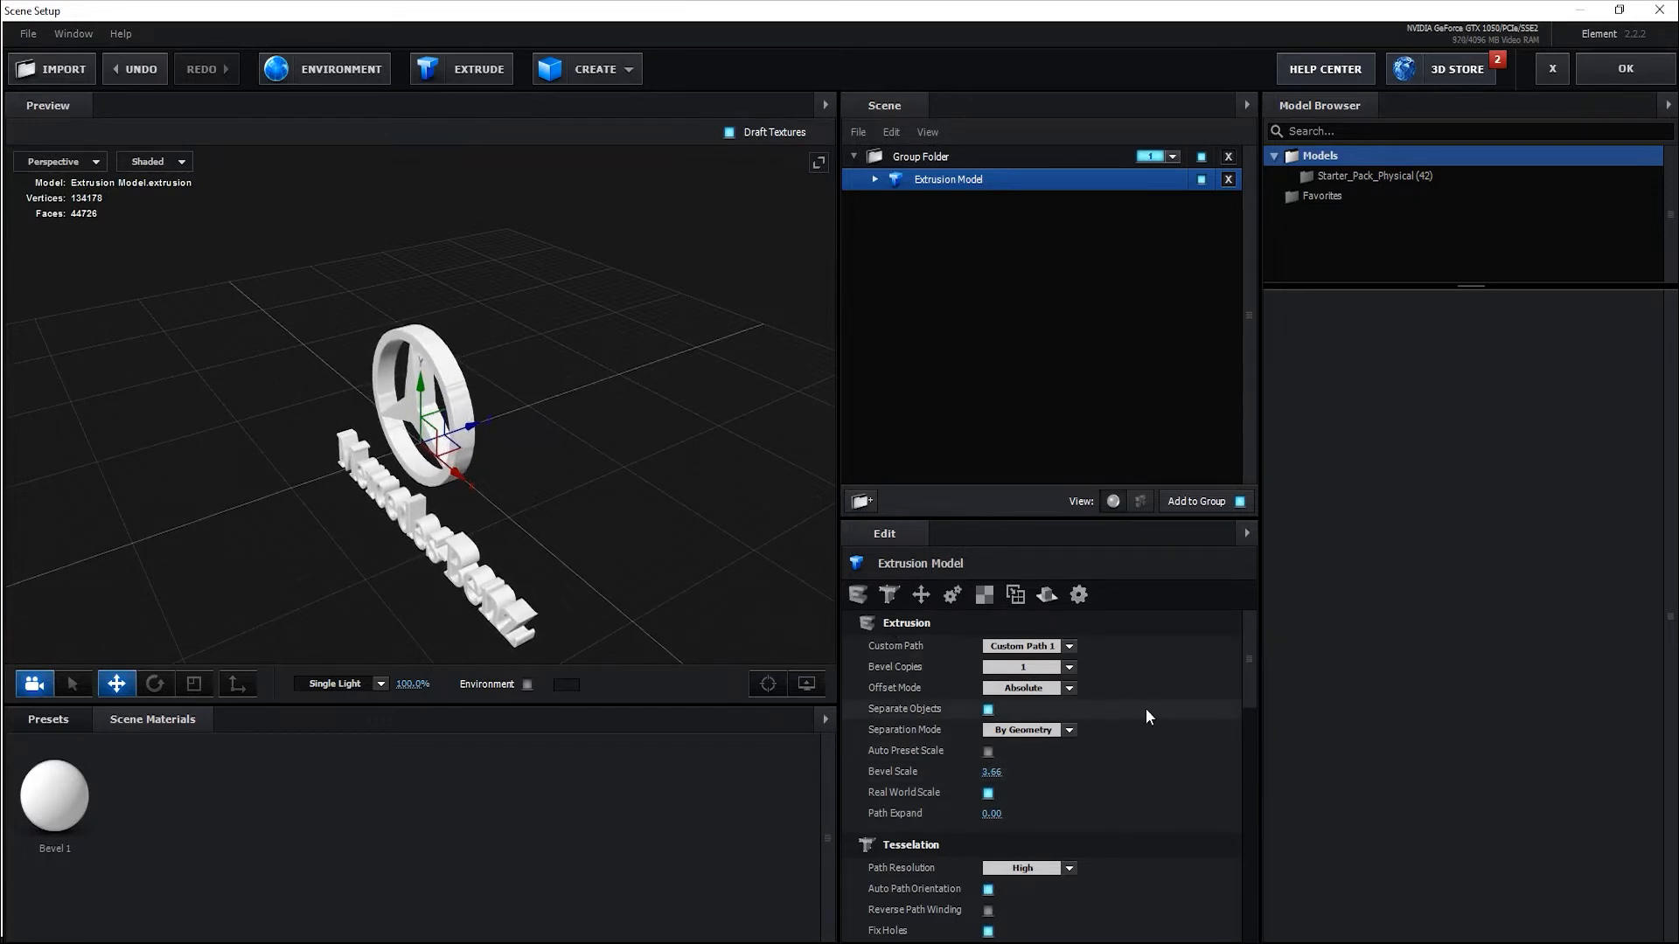
scroll(1172, 769, "down", 2)
scroll(1189, 796, "down", 4)
scroll(1194, 806, "up", 2)
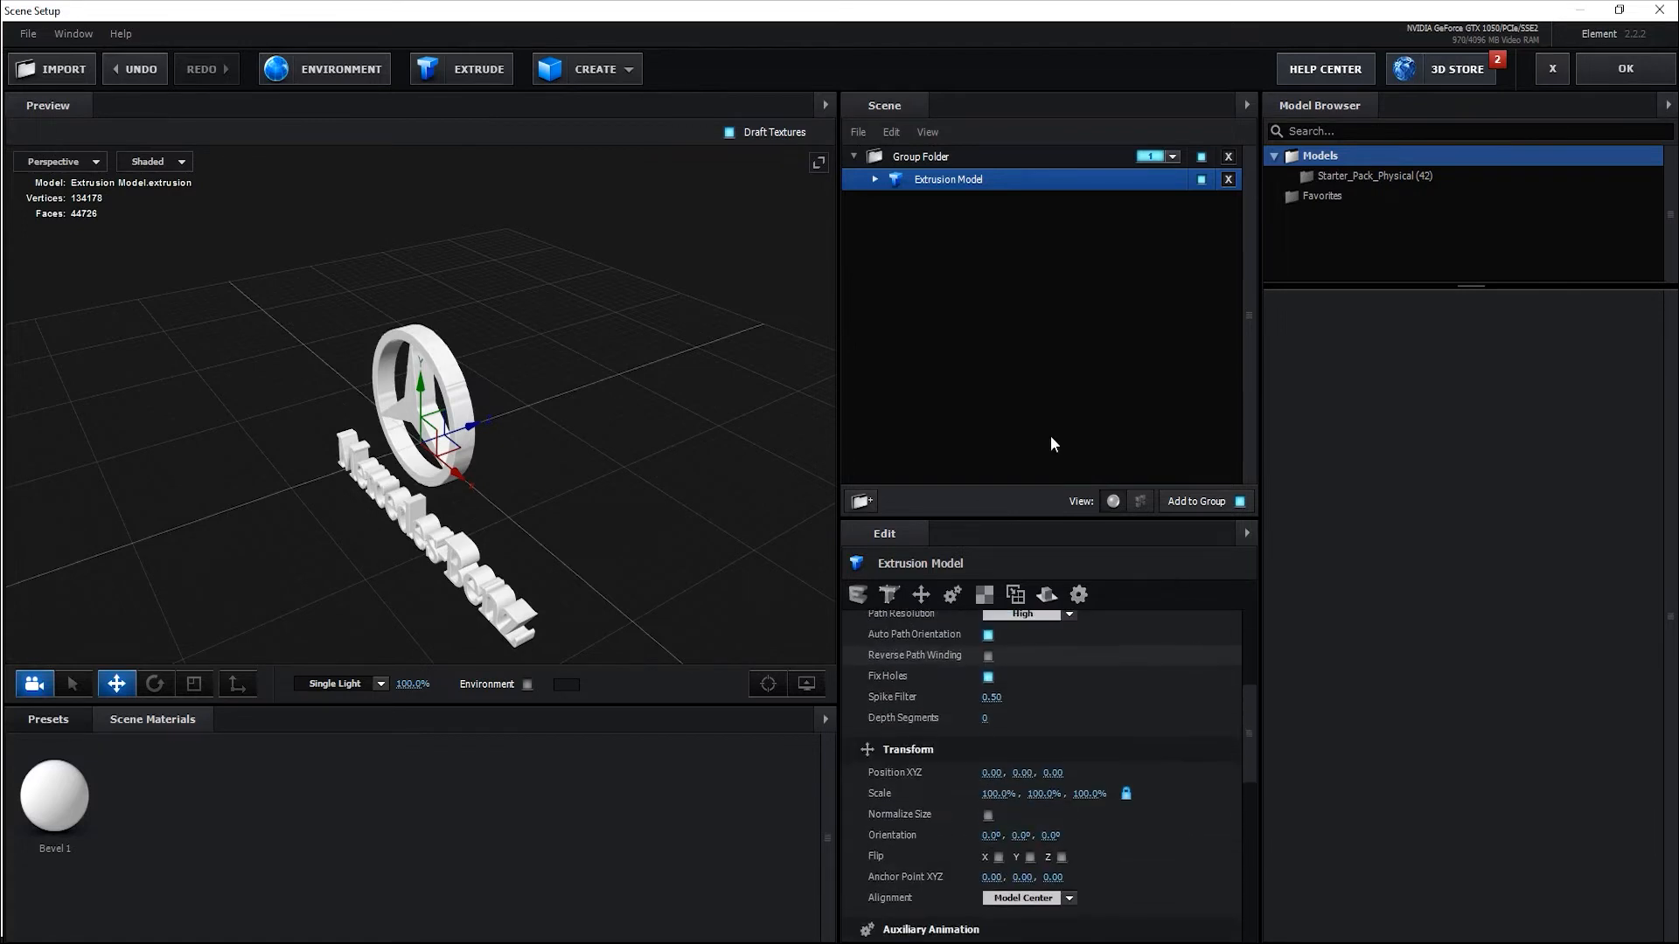
Change the diffuse color of the extrusion's Bevel 1 material to turquoise 00FFC6 and accept the scene setup.
left_click(876, 180)
left_click(979, 202)
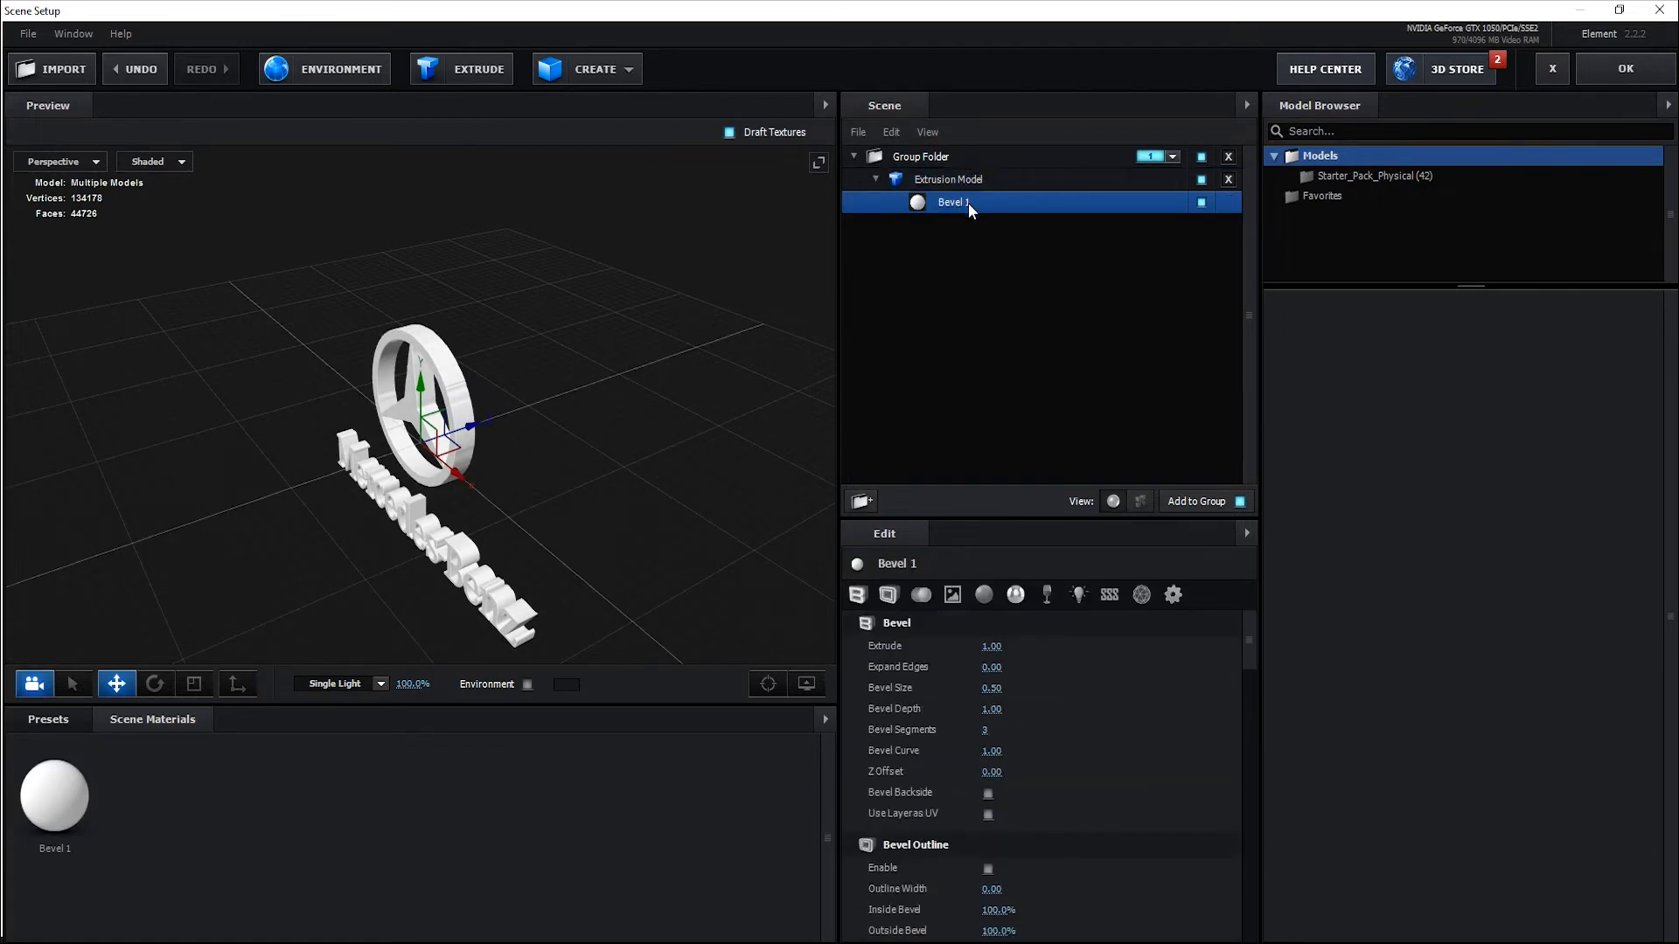
scroll(1170, 811, "down", 3)
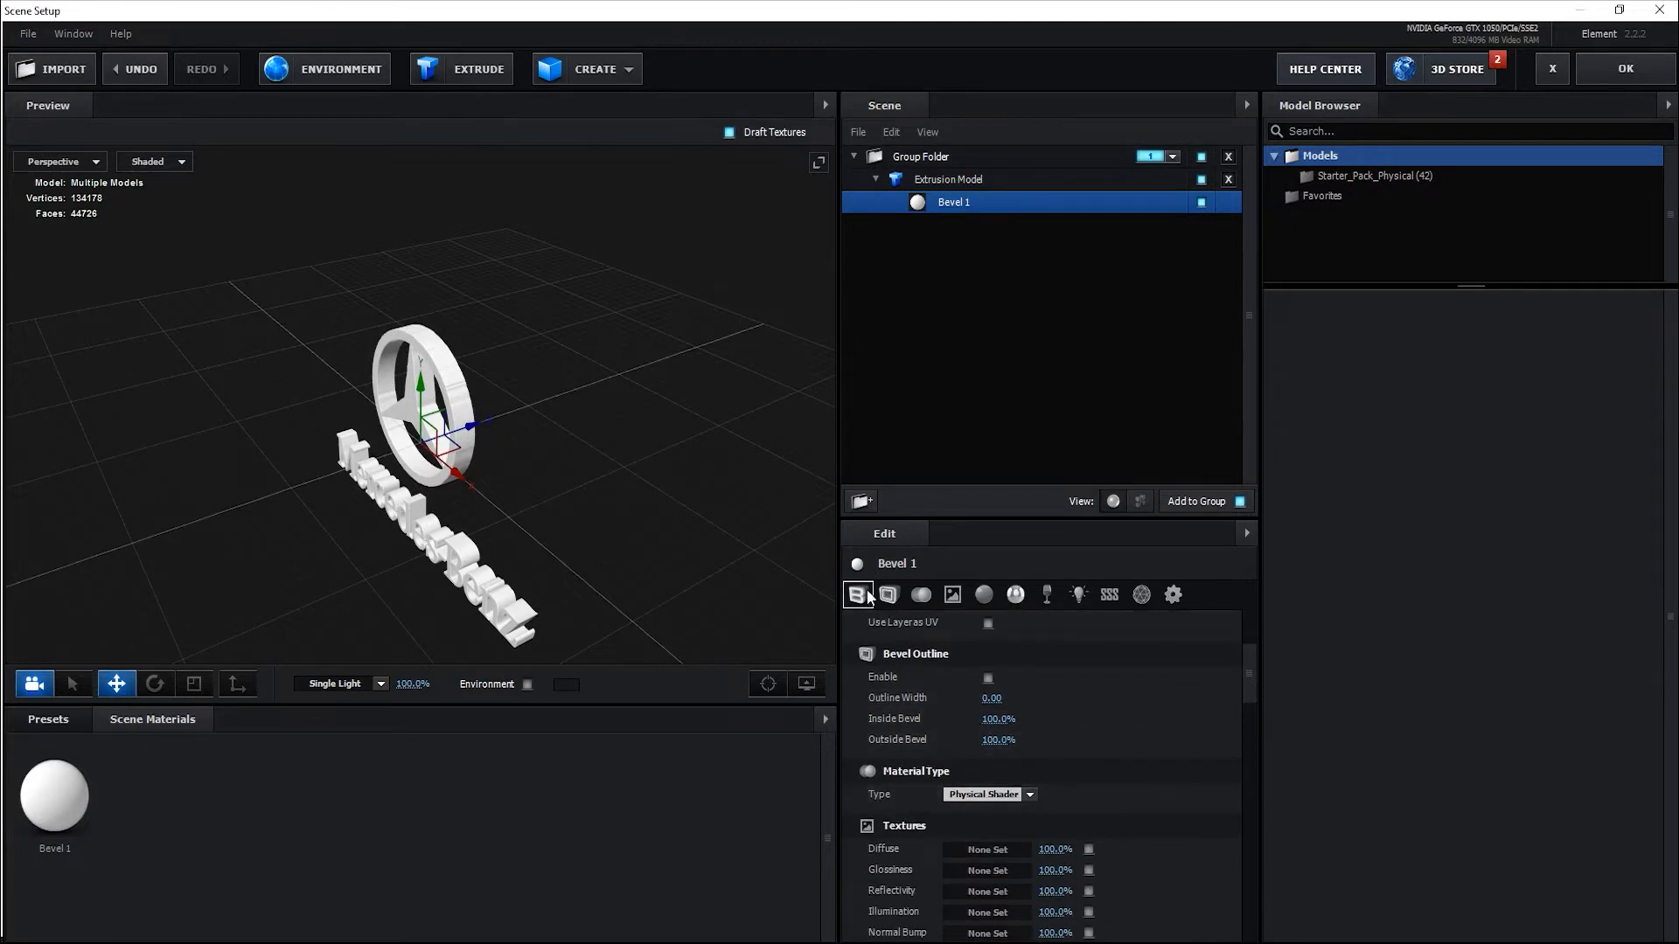
left_click(953, 595)
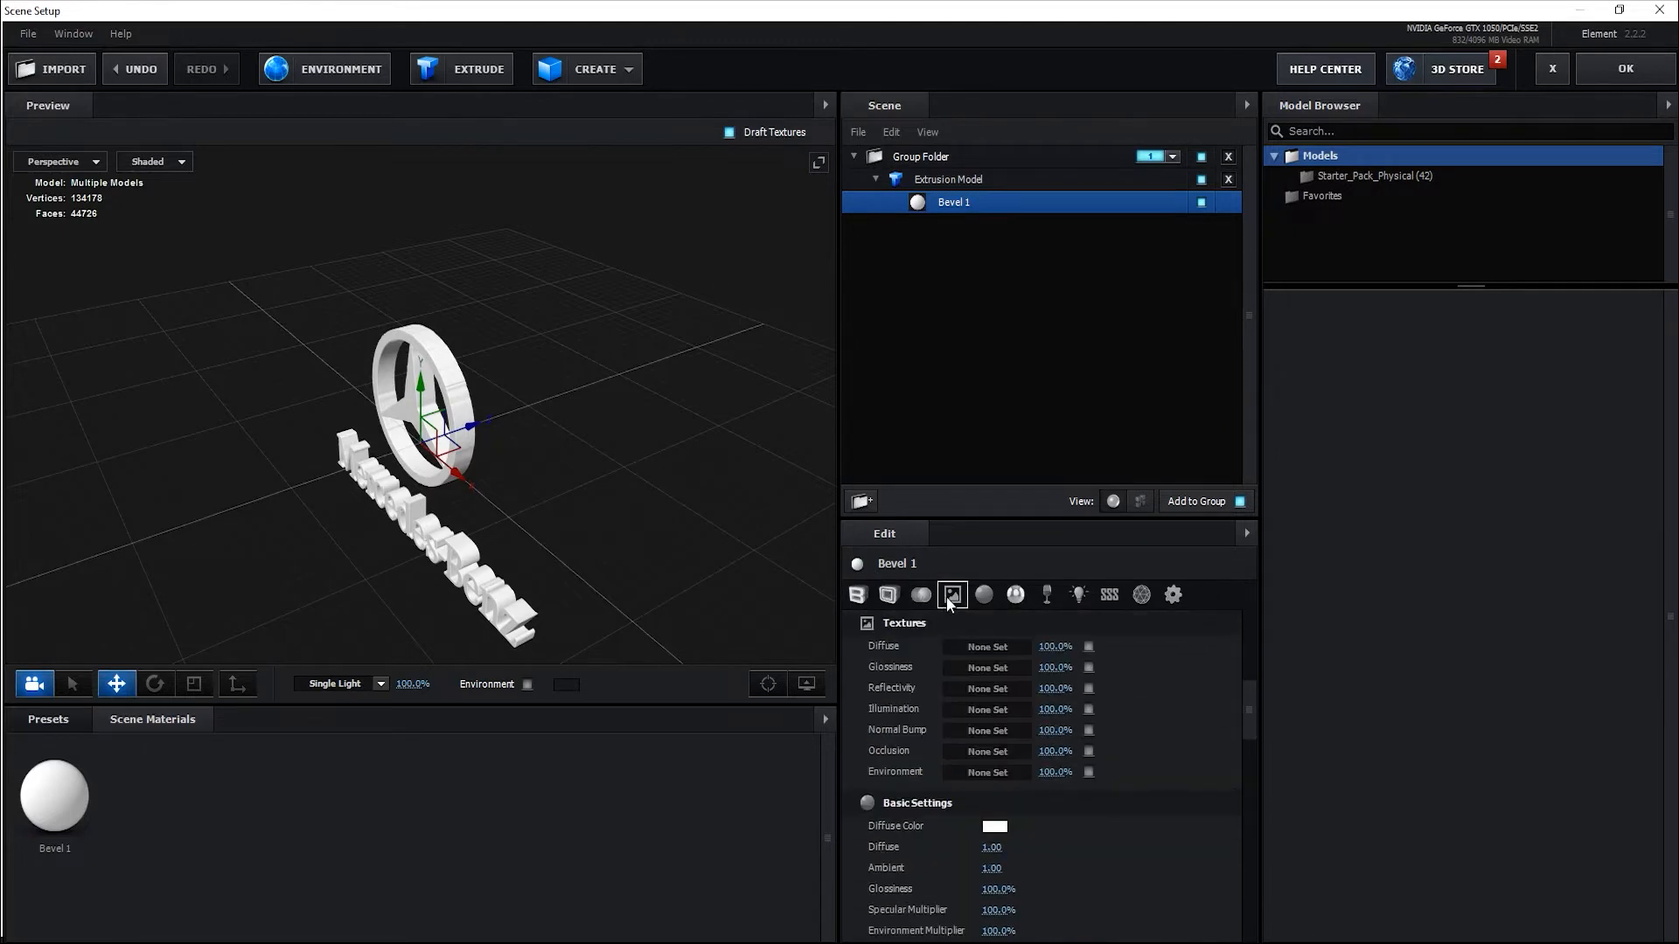
left_click(991, 828)
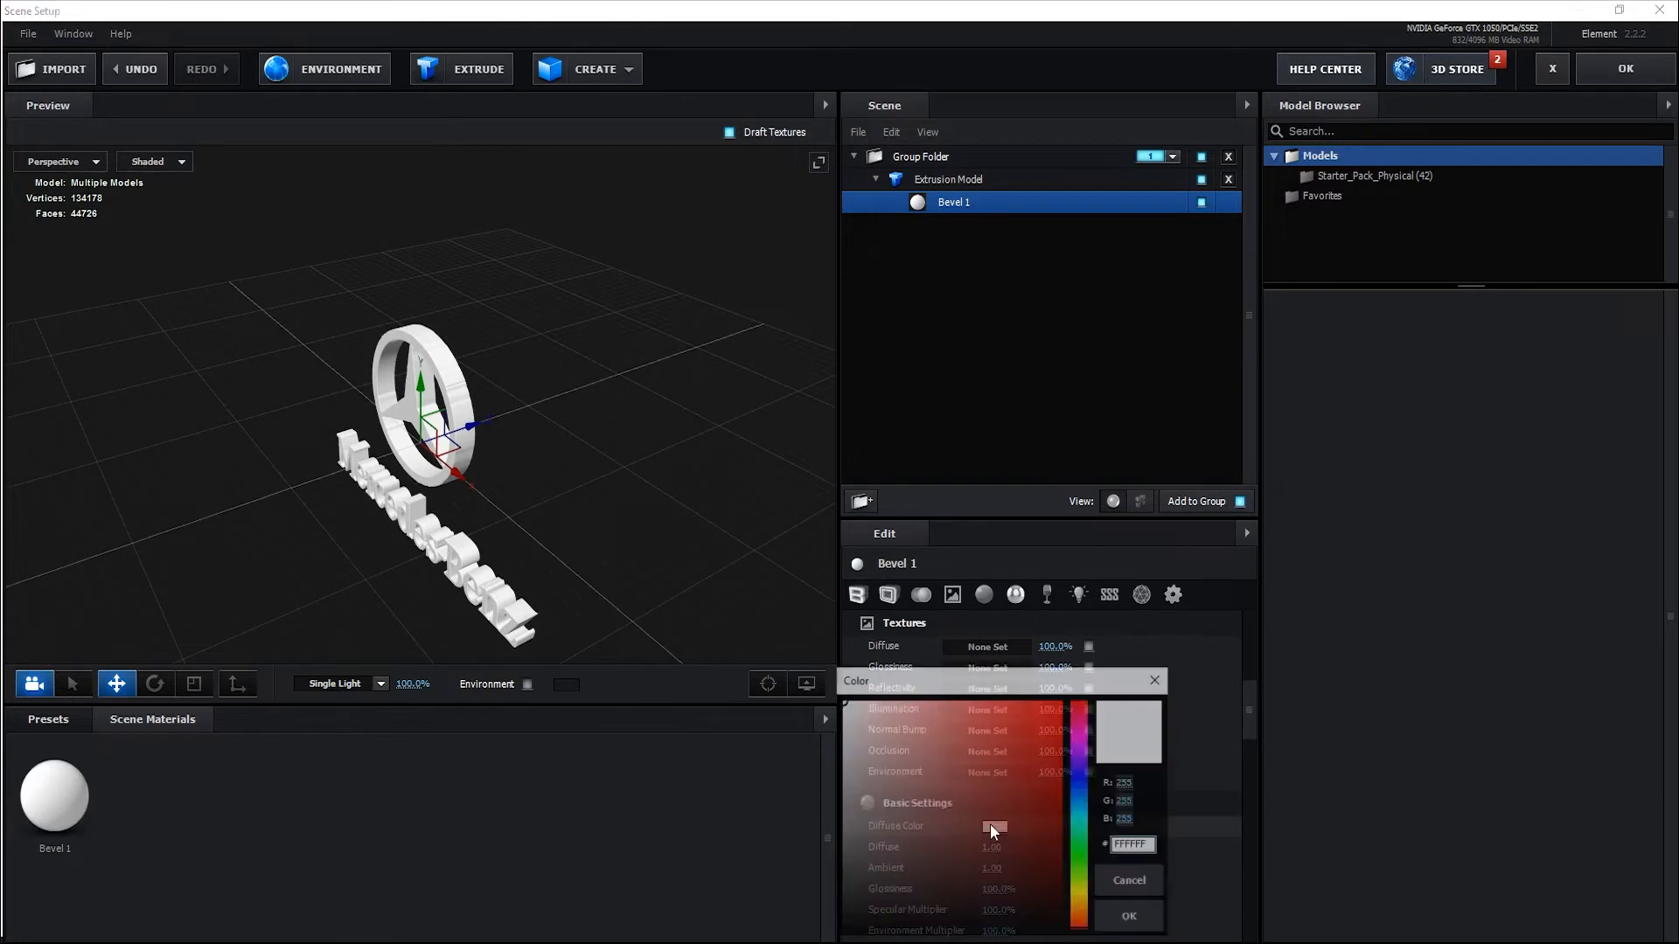
left_click_drag(1010, 743, 1059, 568)
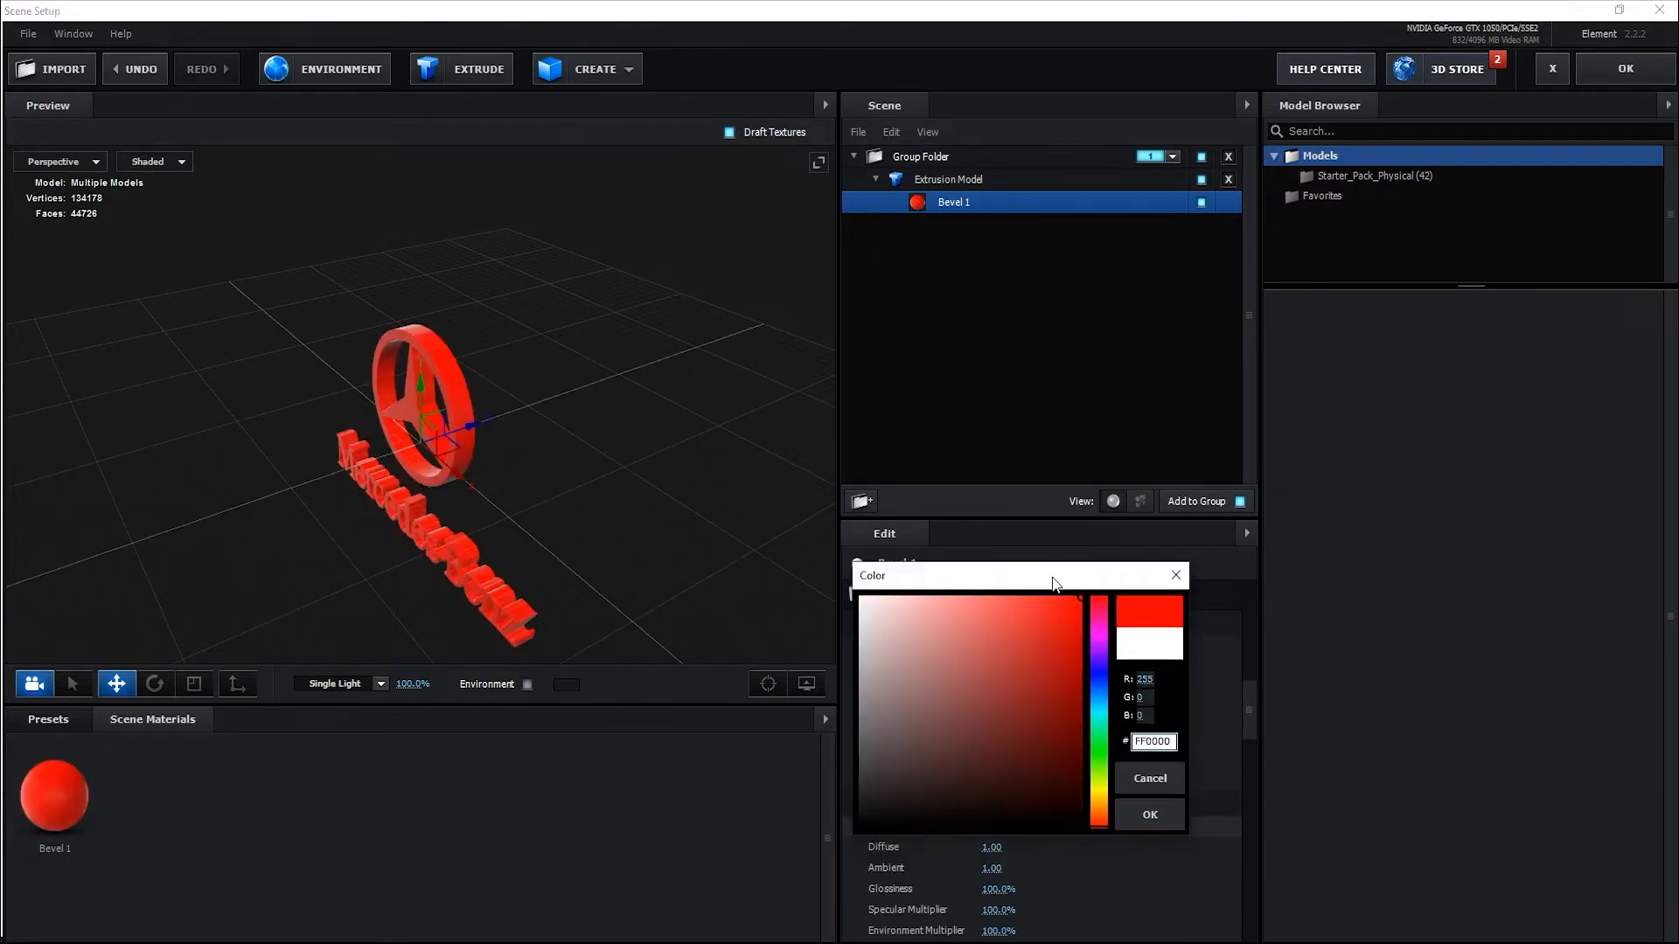
mouse_move(1098, 696)
left_mouse_down()
mouse_move(1100, 739)
mouse_move(1100, 724)
left_mouse_up()
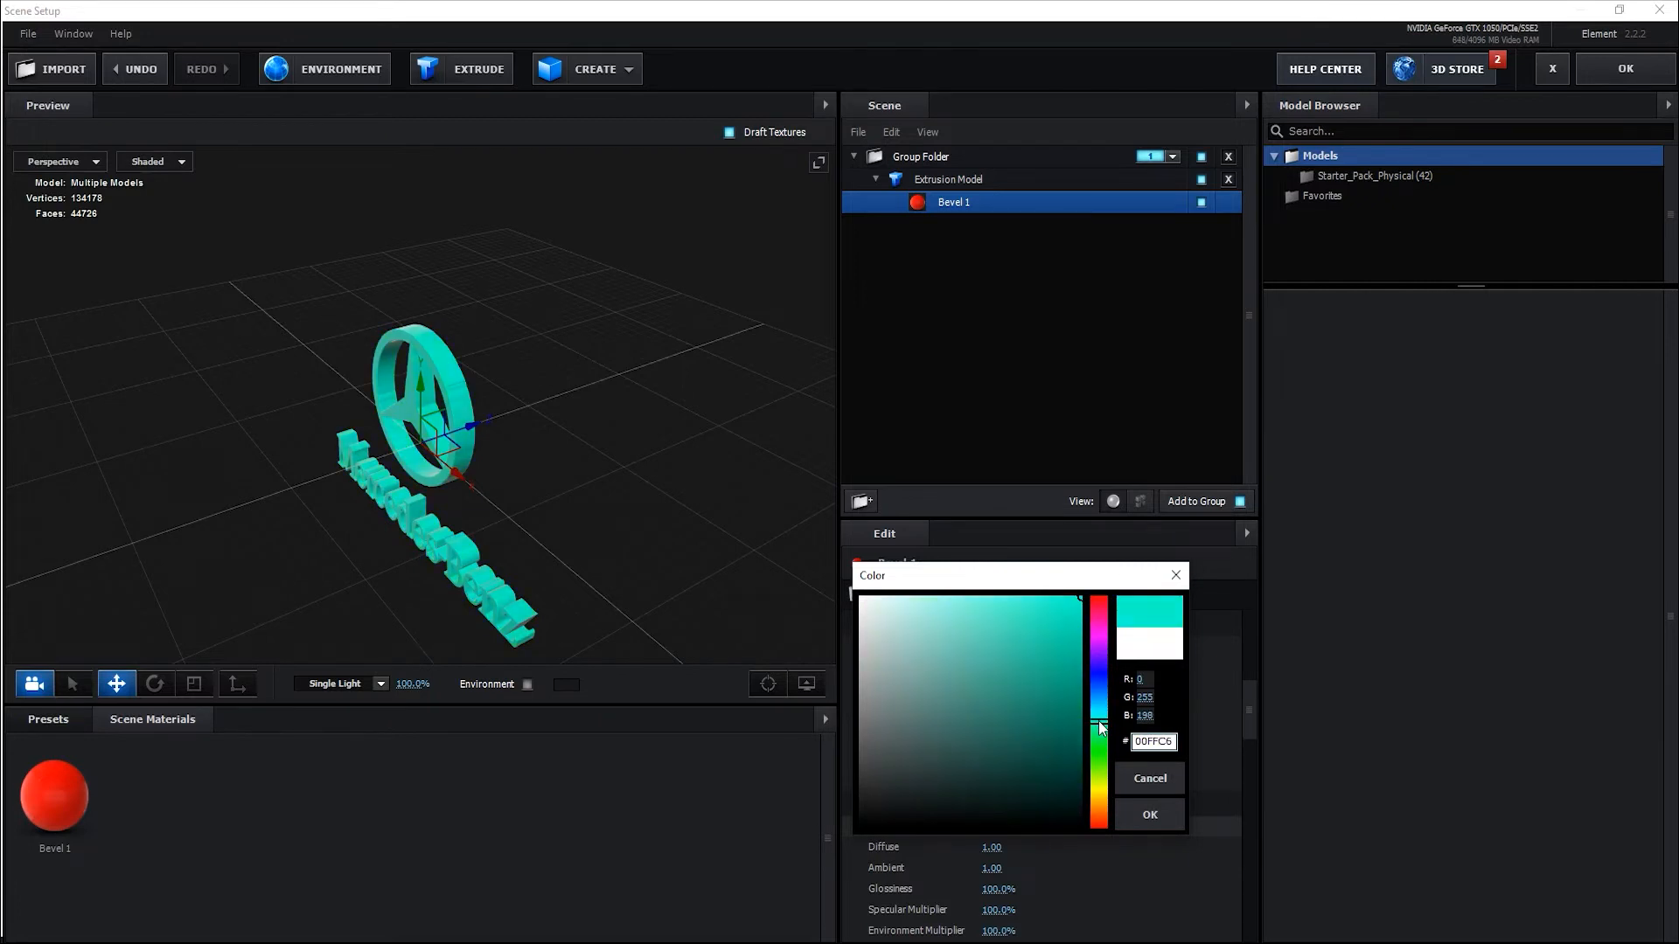
left_click(1150, 814)
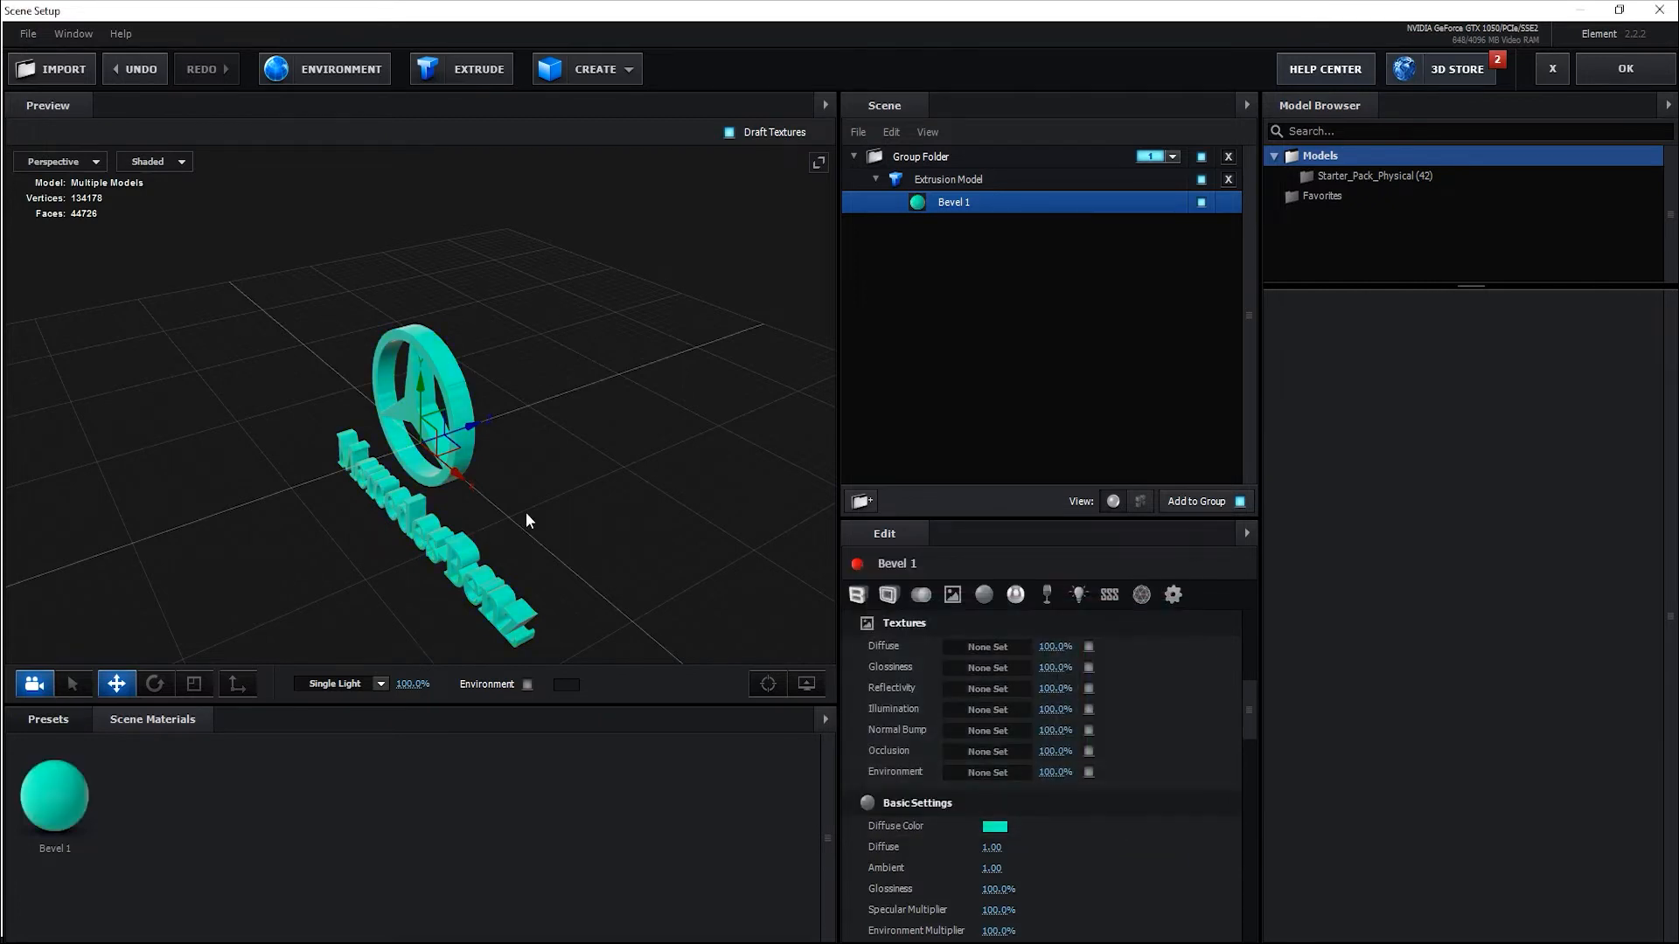
left_click_drag(602, 439, 665, 407)
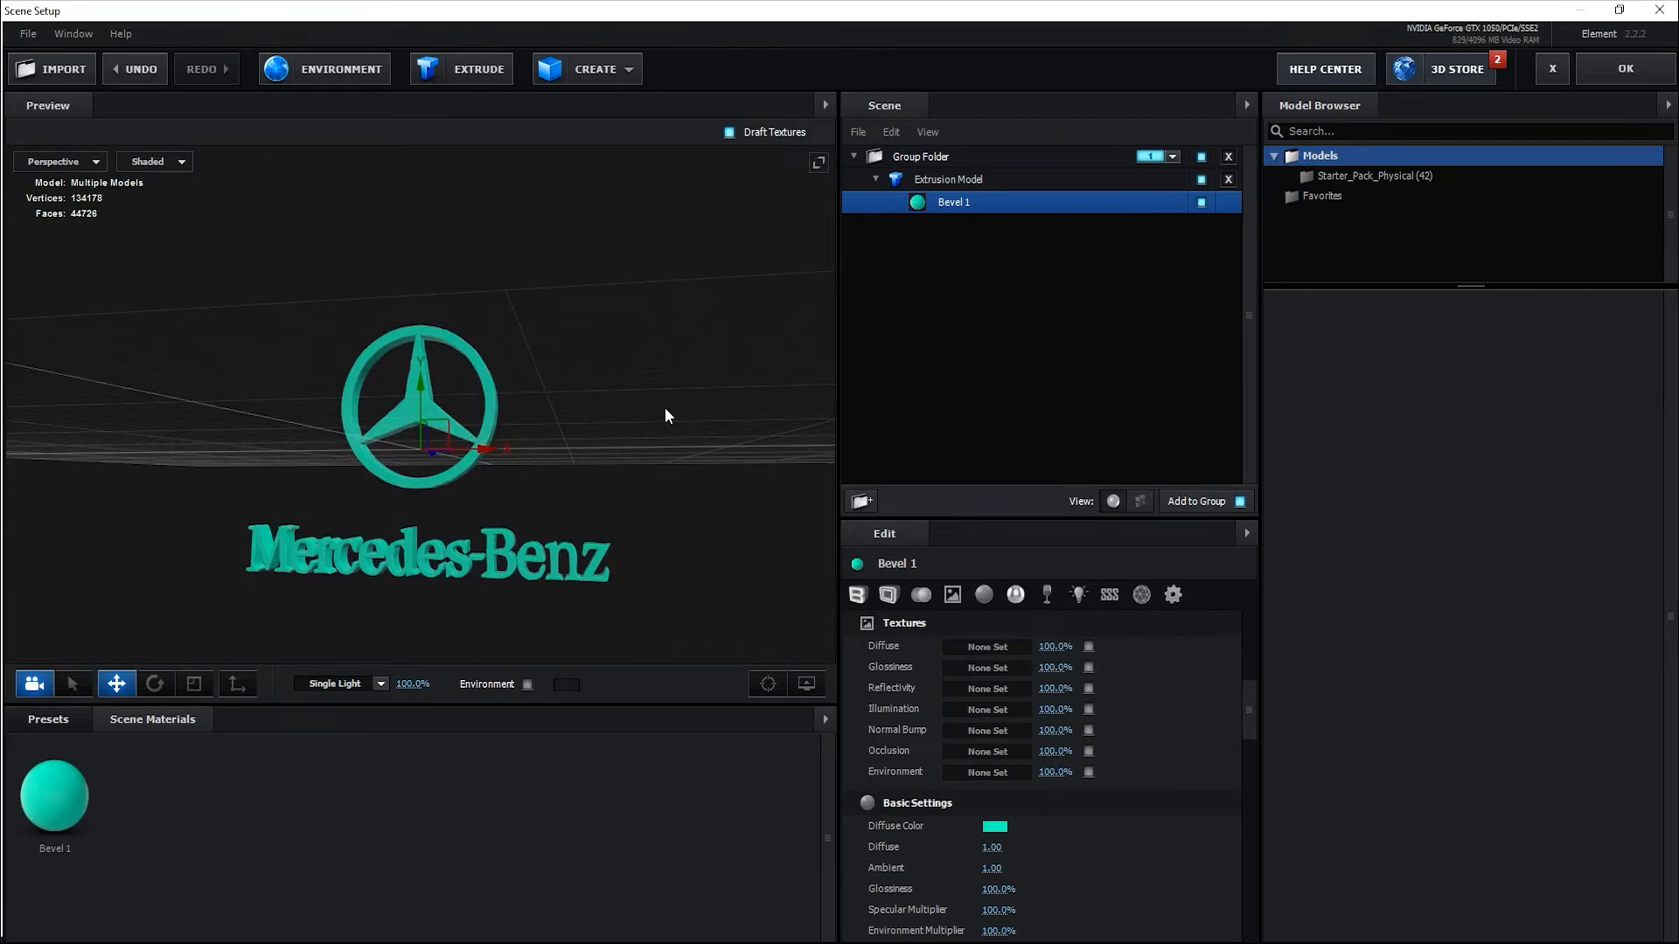
left_click(1643, 70)
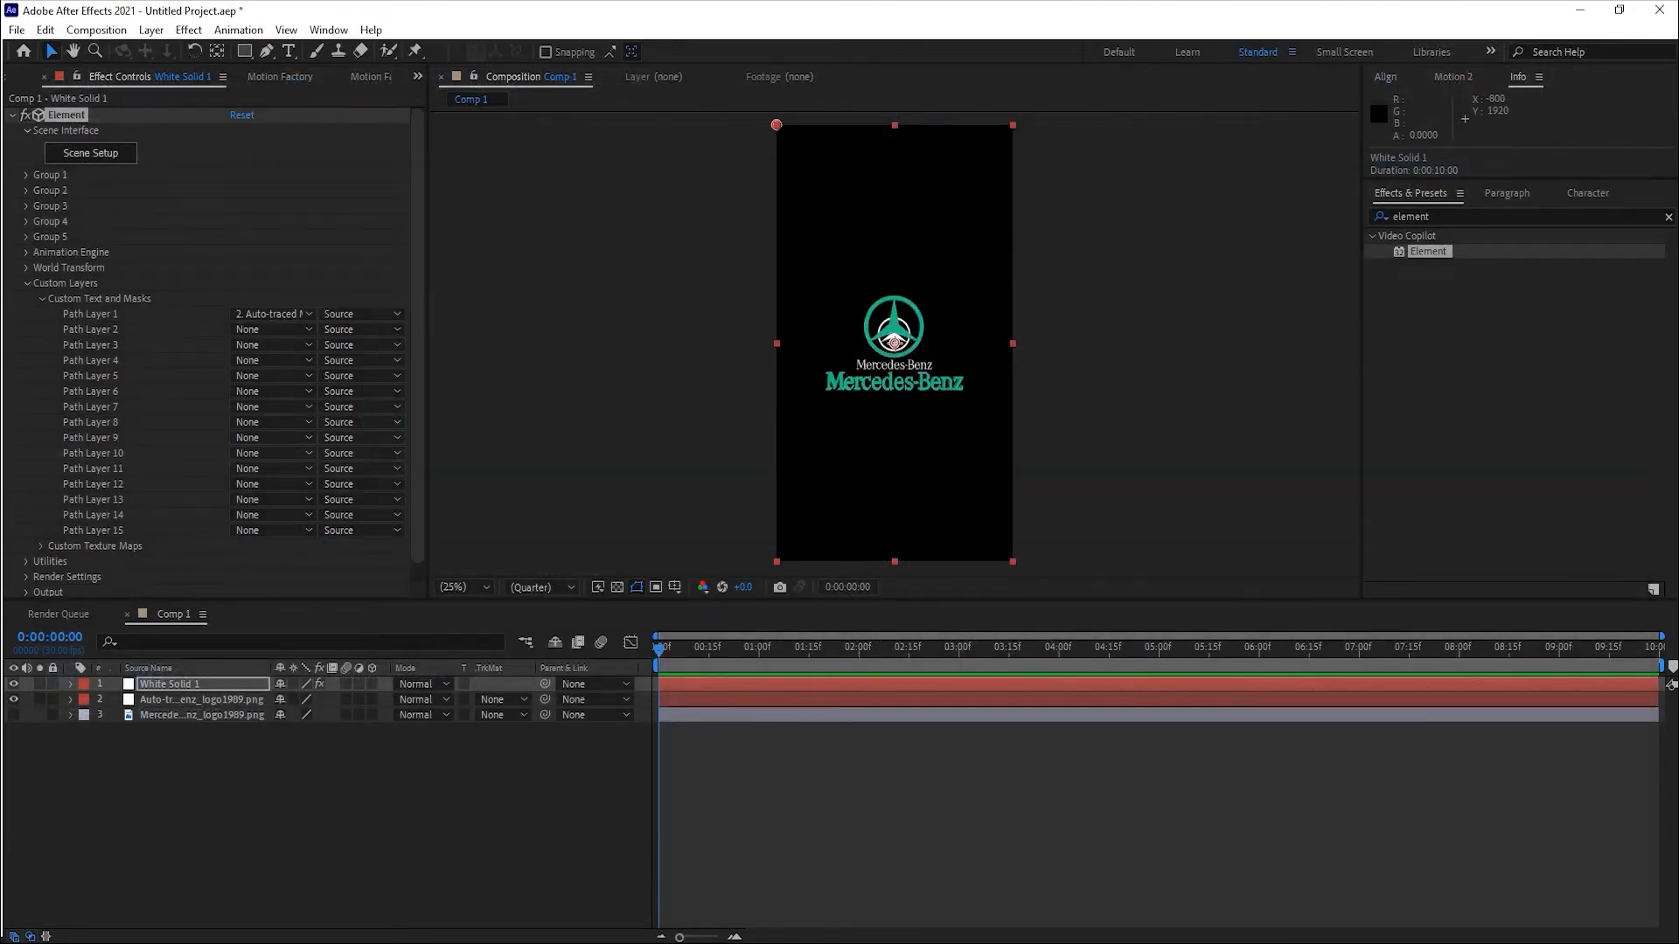
Hide the auto-traced logo layer so only the white solid's 3D logo shows in the composition.
left_click(174, 700)
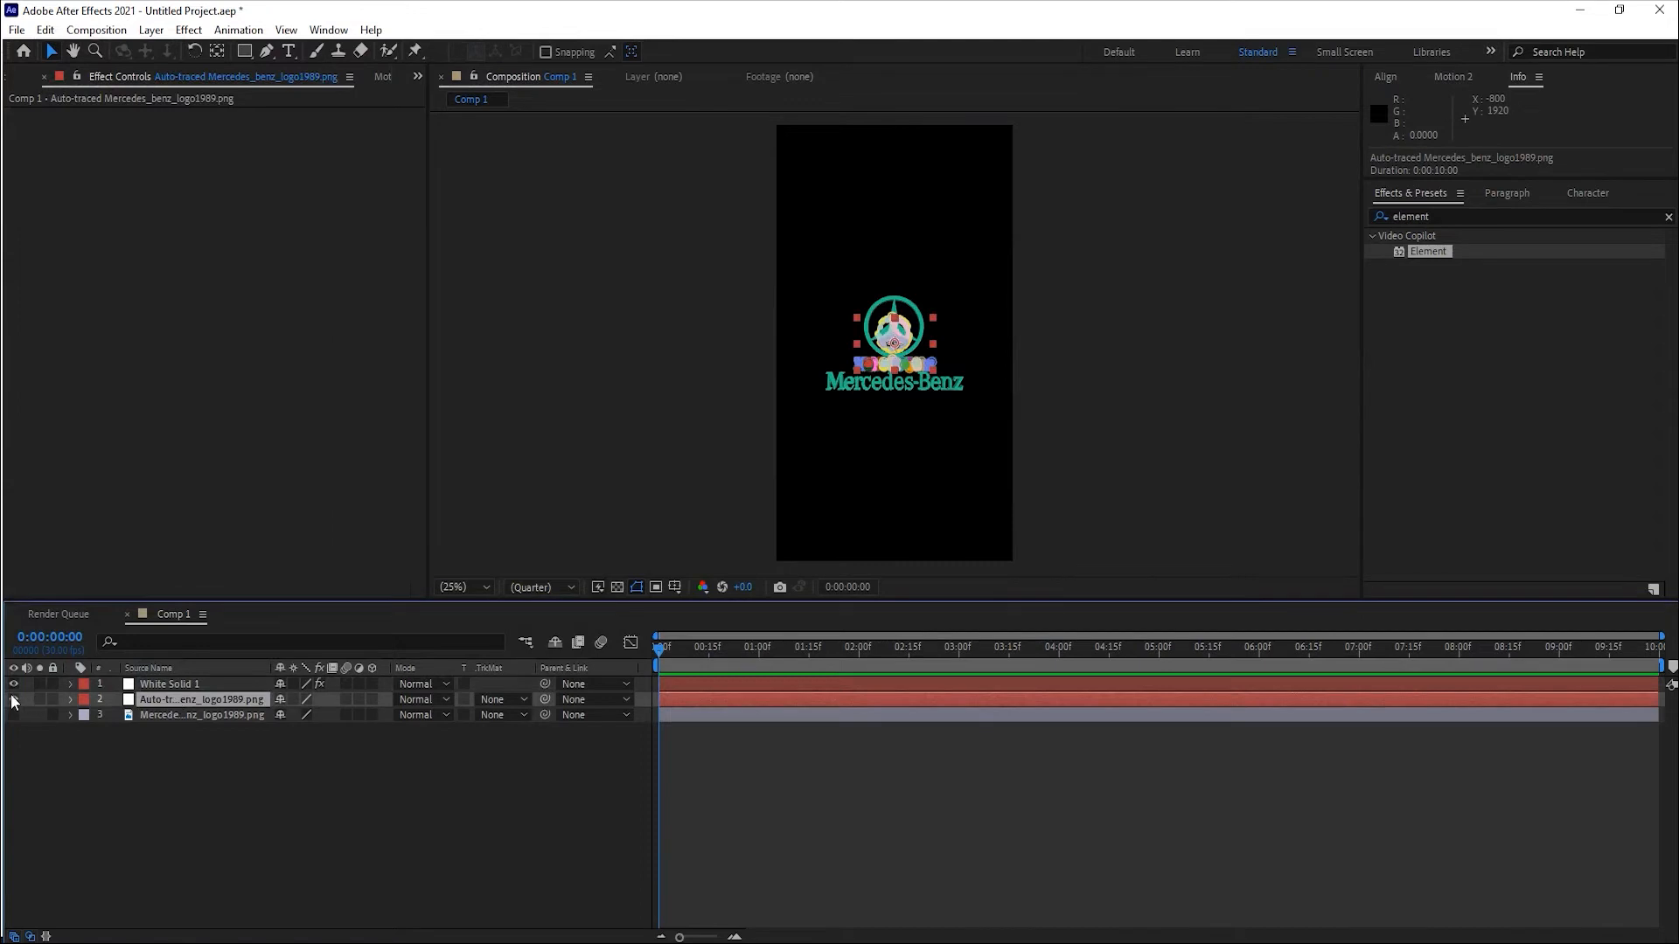
left_click(13, 700)
left_click(13, 700)
left_click(175, 684)
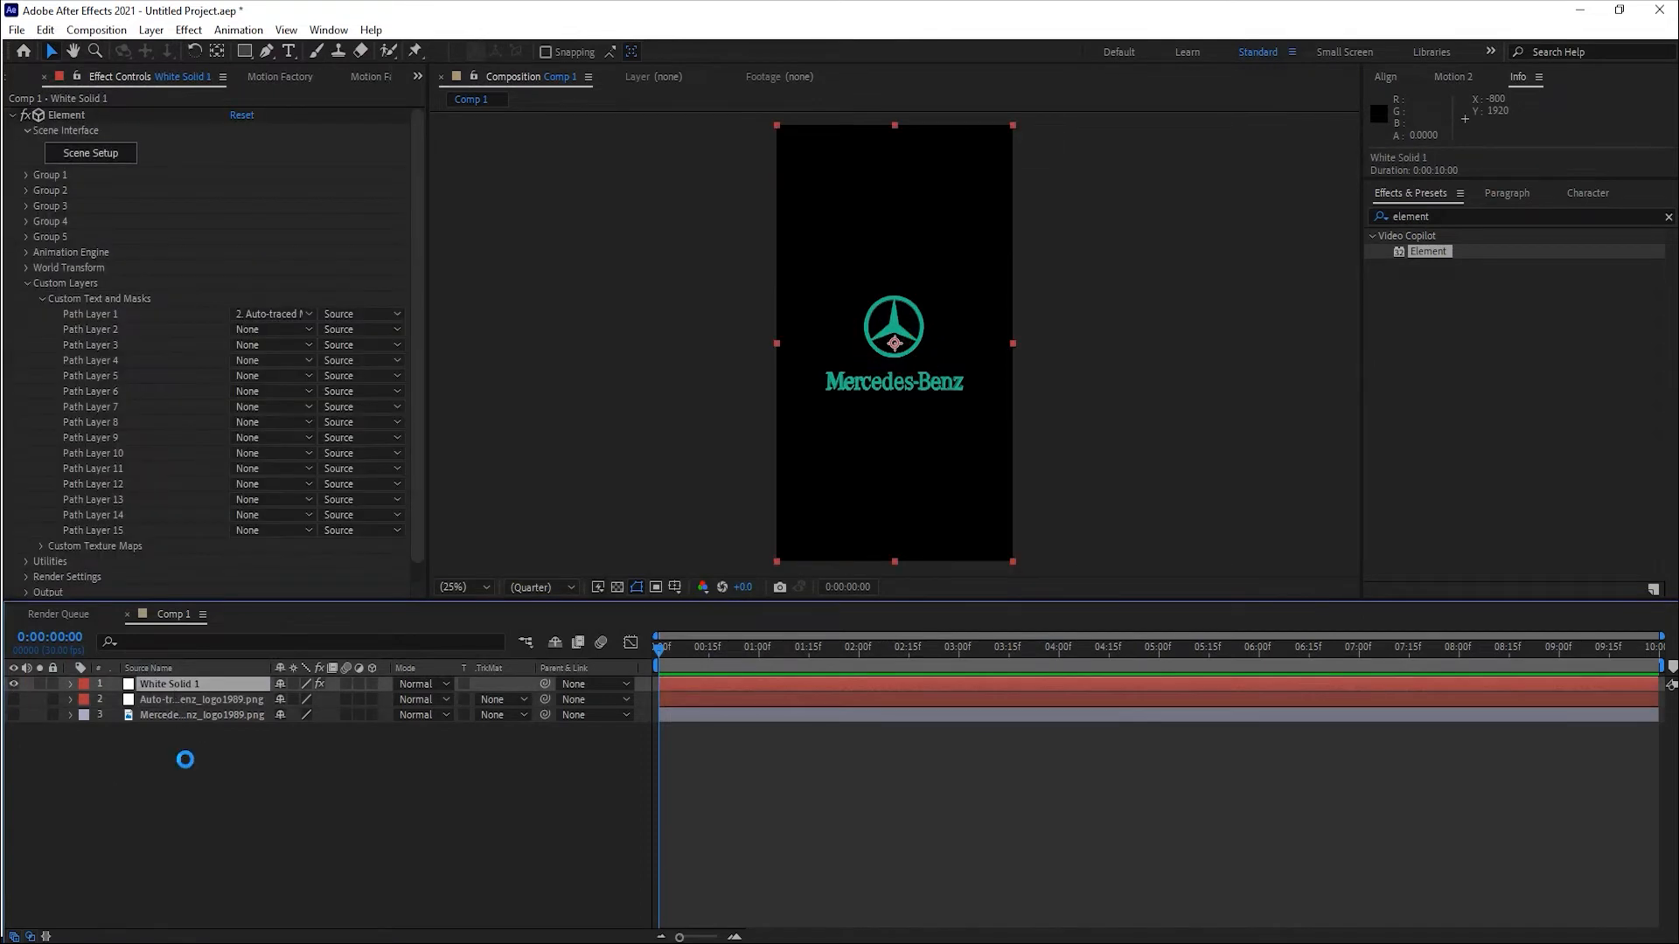
left_click(181, 770)
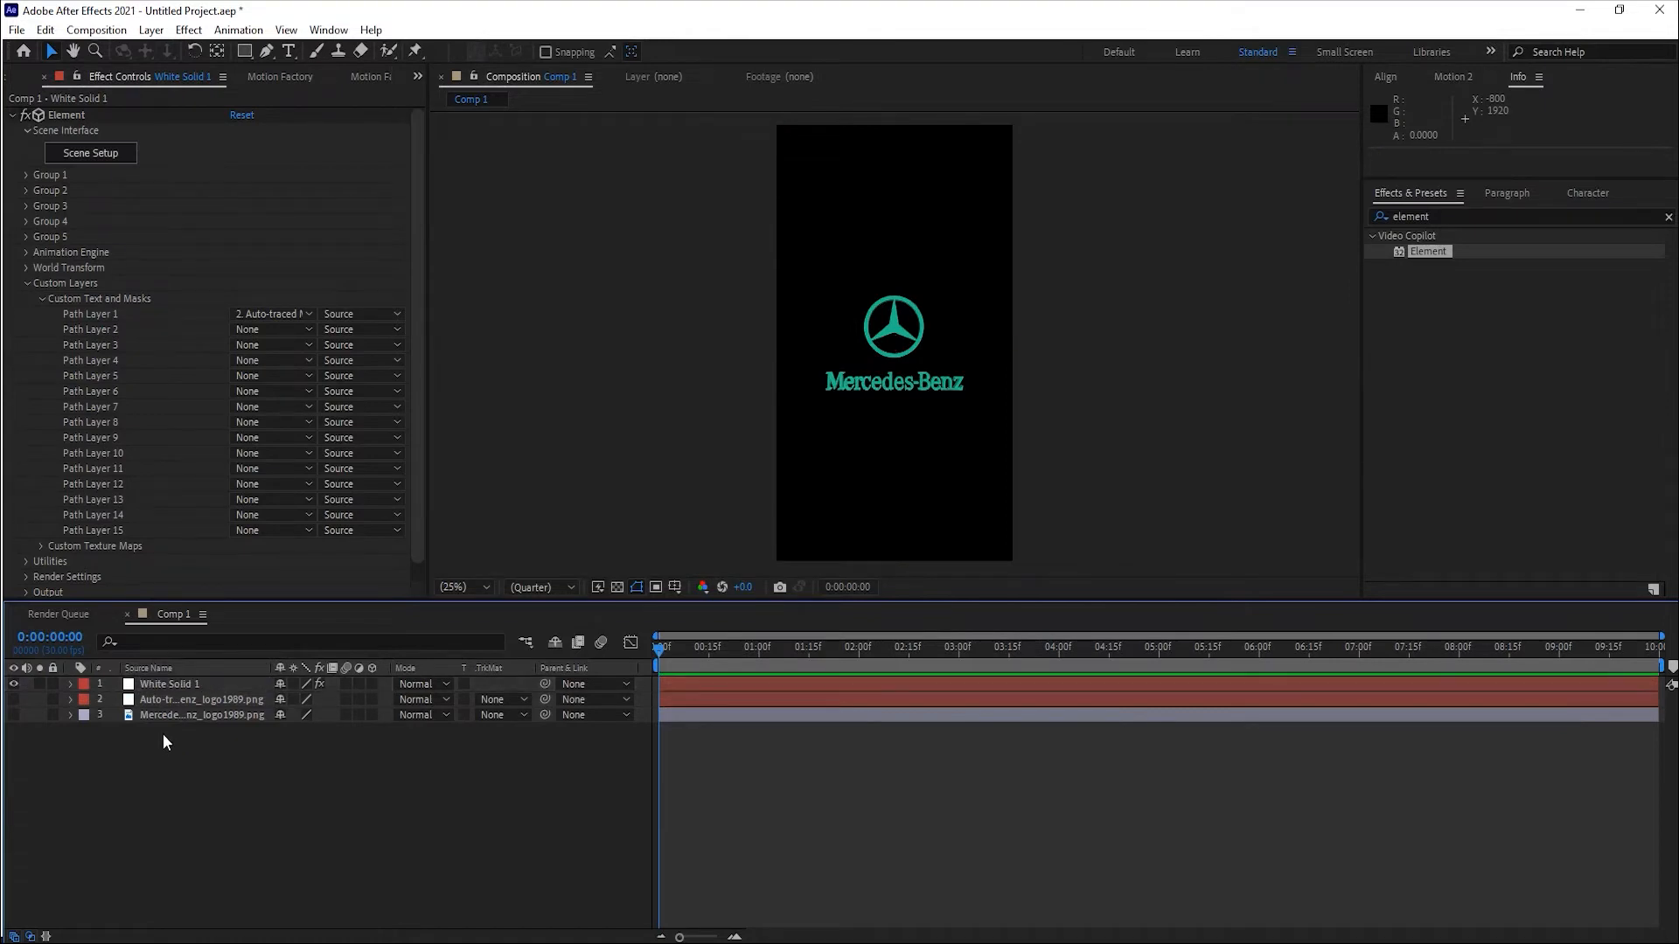
Set the Particle Size in Group 1's Particle Look of the white solid's Element effect to 6.90.
left_click(190, 684)
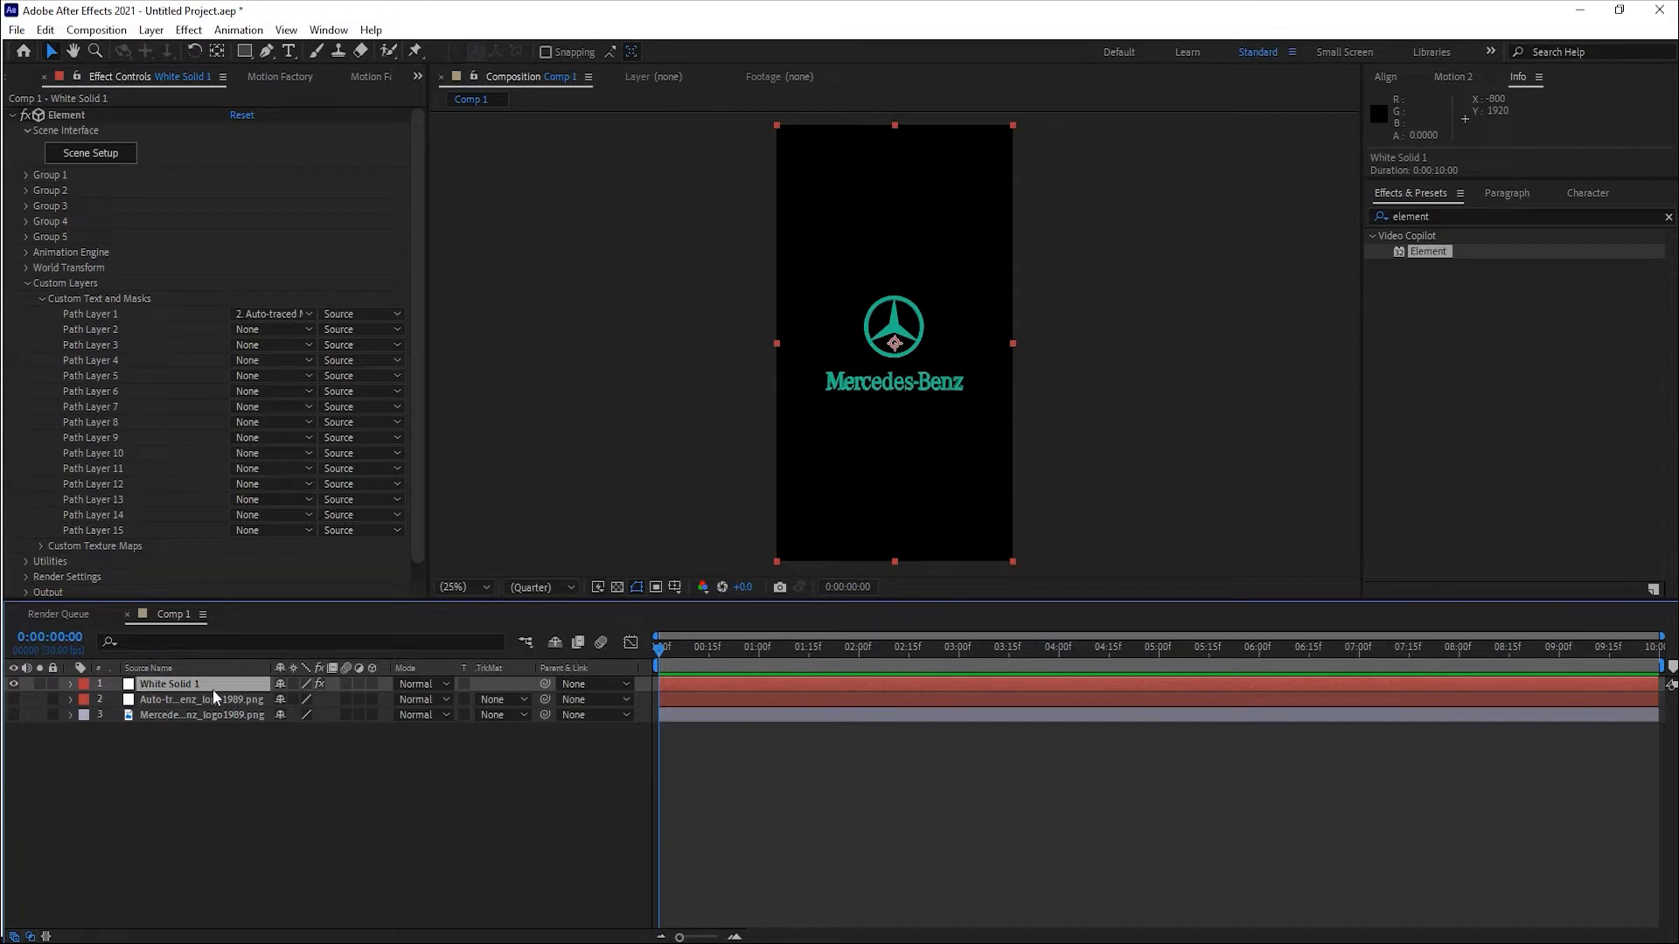
left_click(69, 685)
left_click(71, 684)
left_click(28, 284)
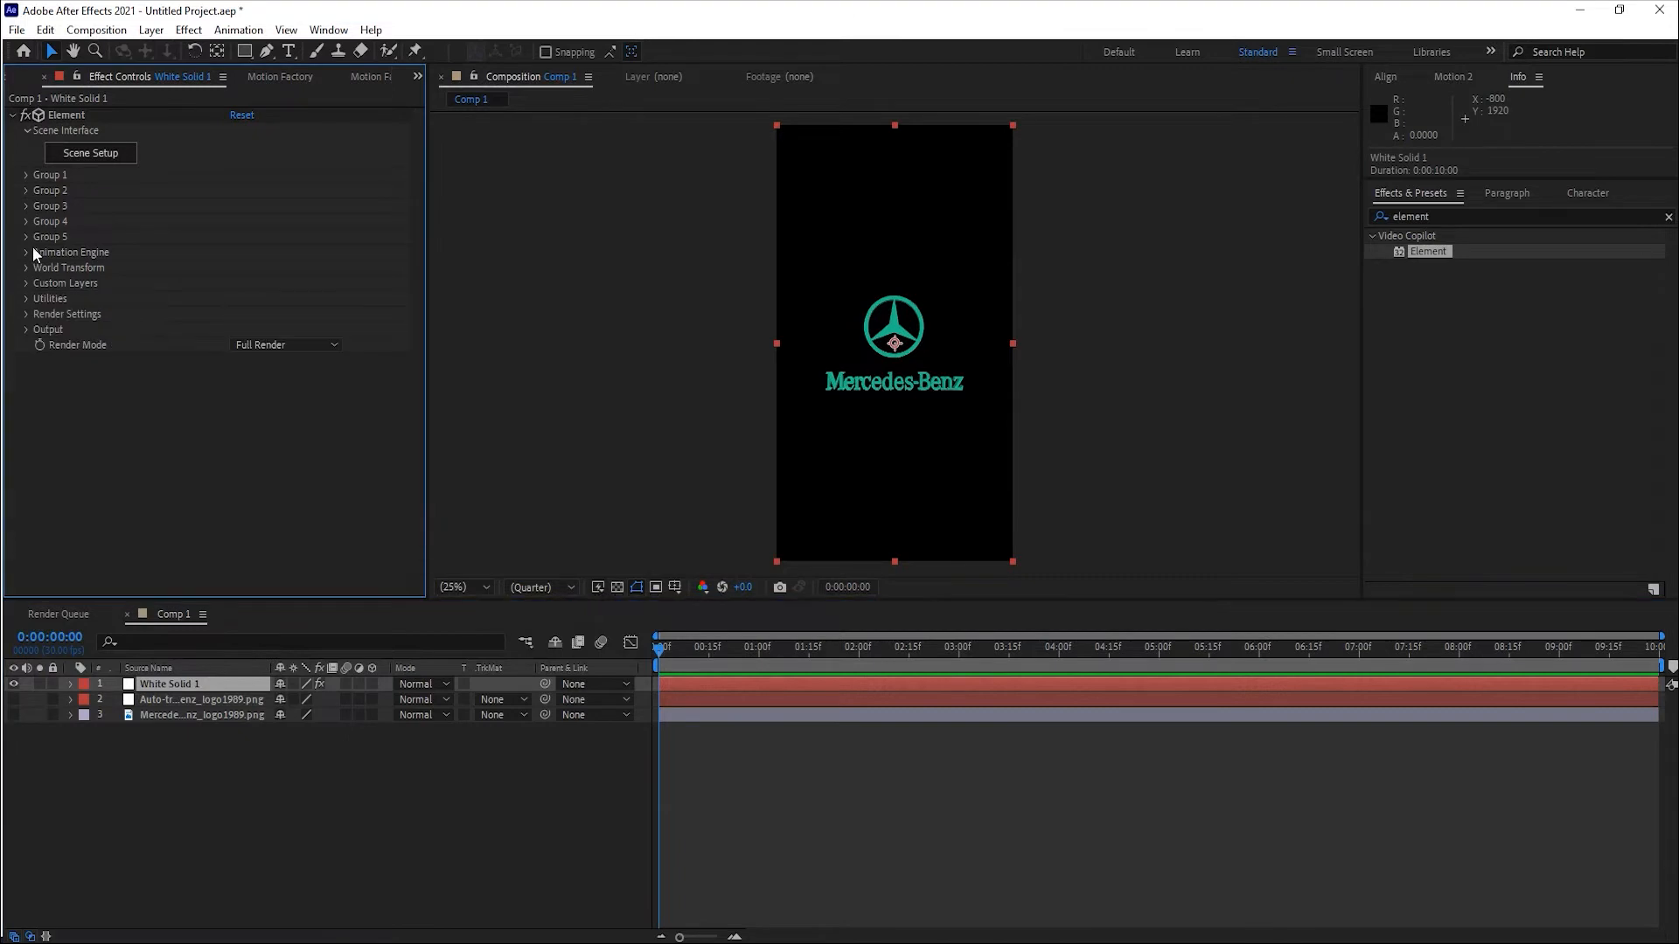
left_click(25, 172)
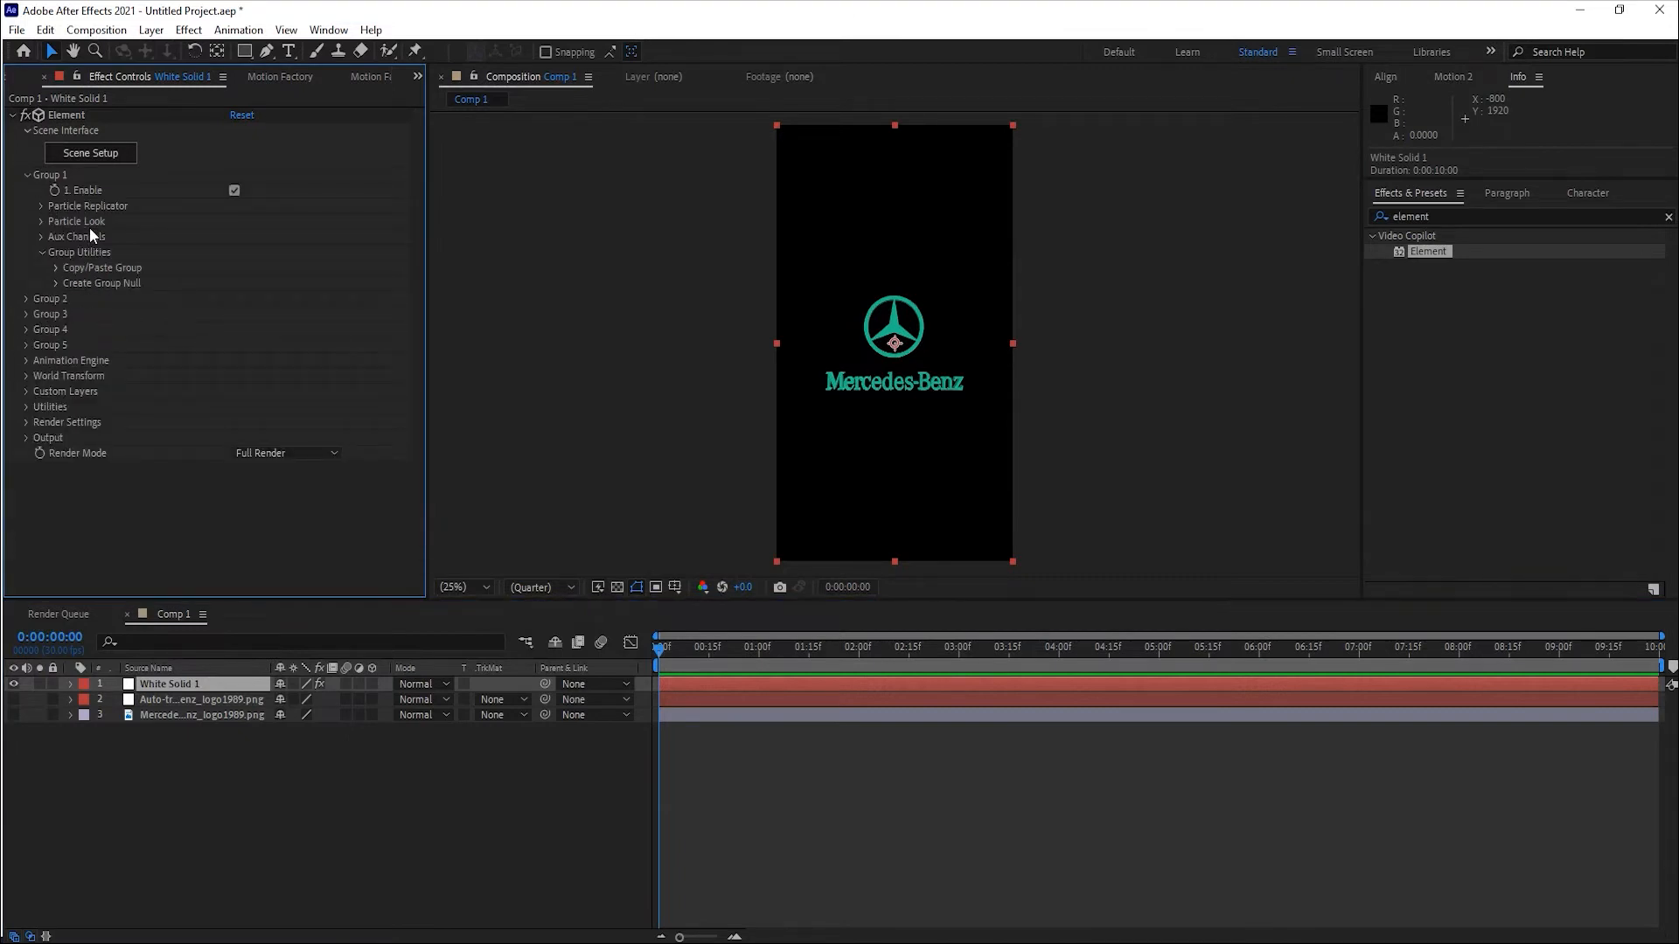
left_click(40, 222)
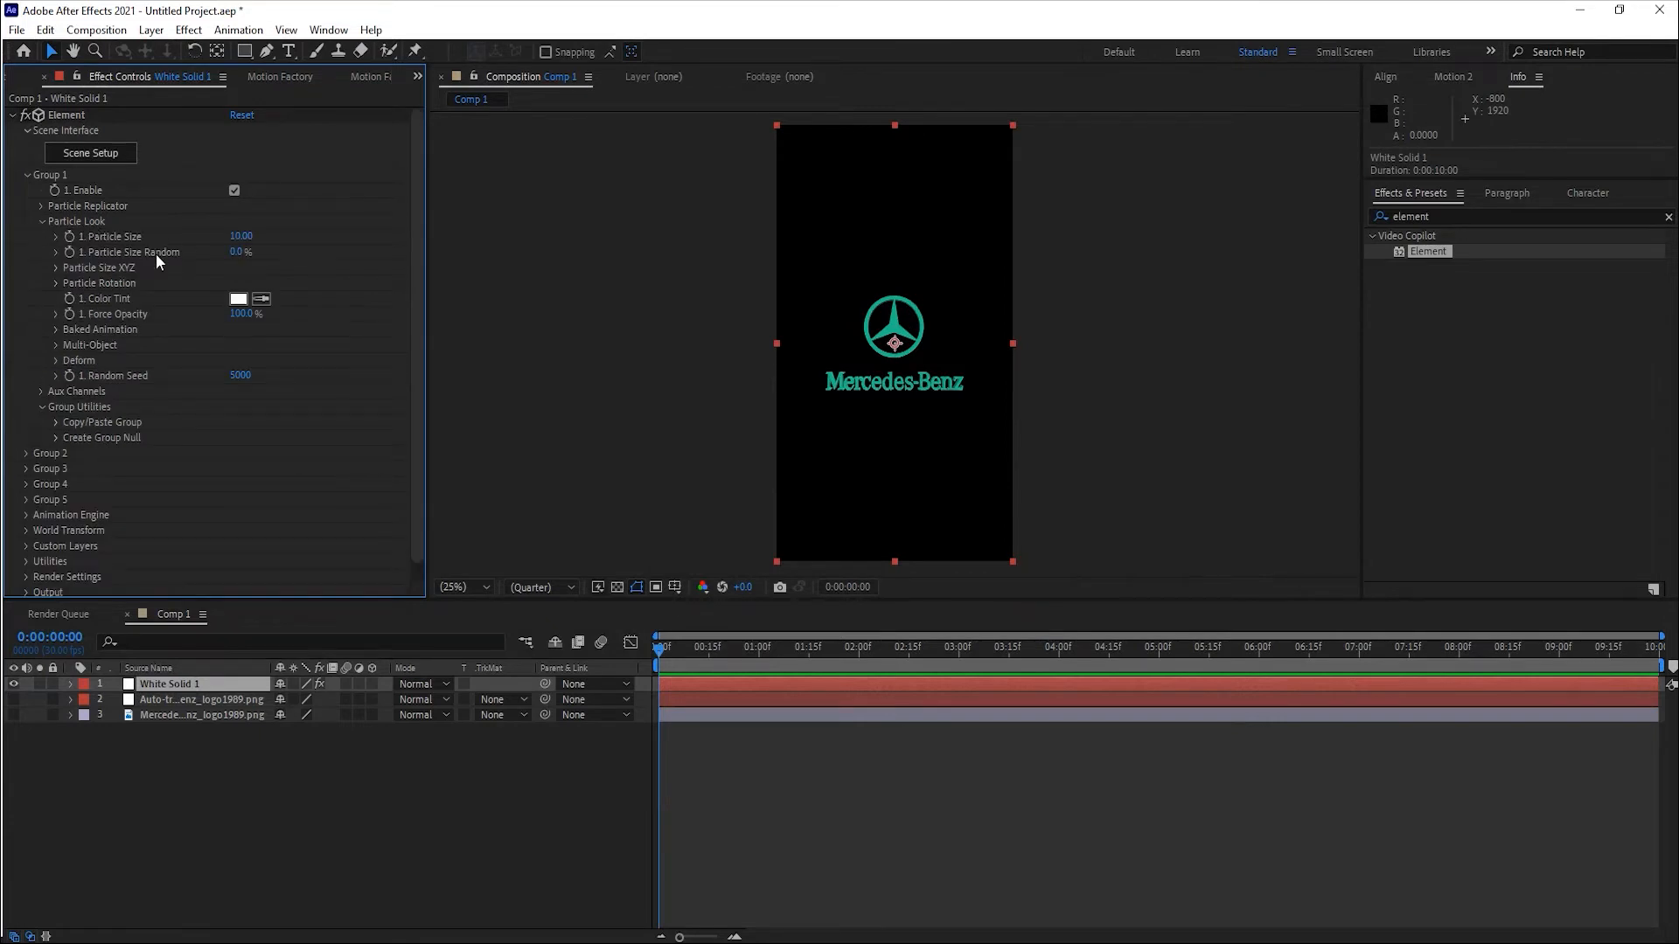
left_click_drag(242, 236, 220, 236)
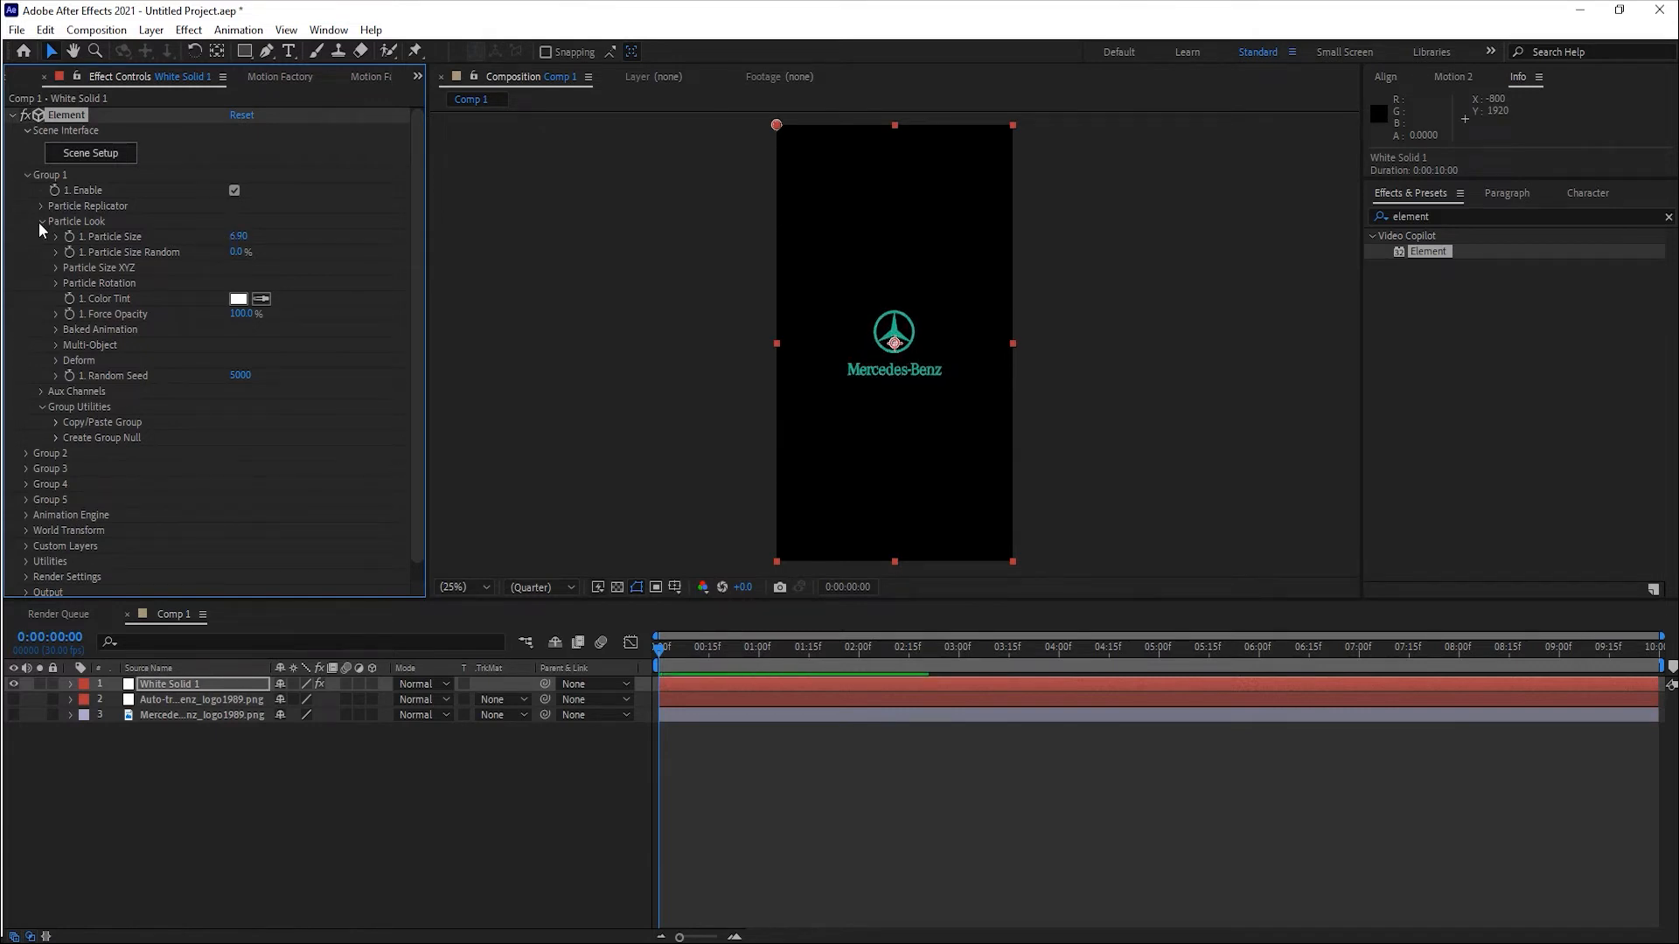
Try out Group 1's Y Rotation Particle value on the logo and reset it to 0.
left_click(55, 285)
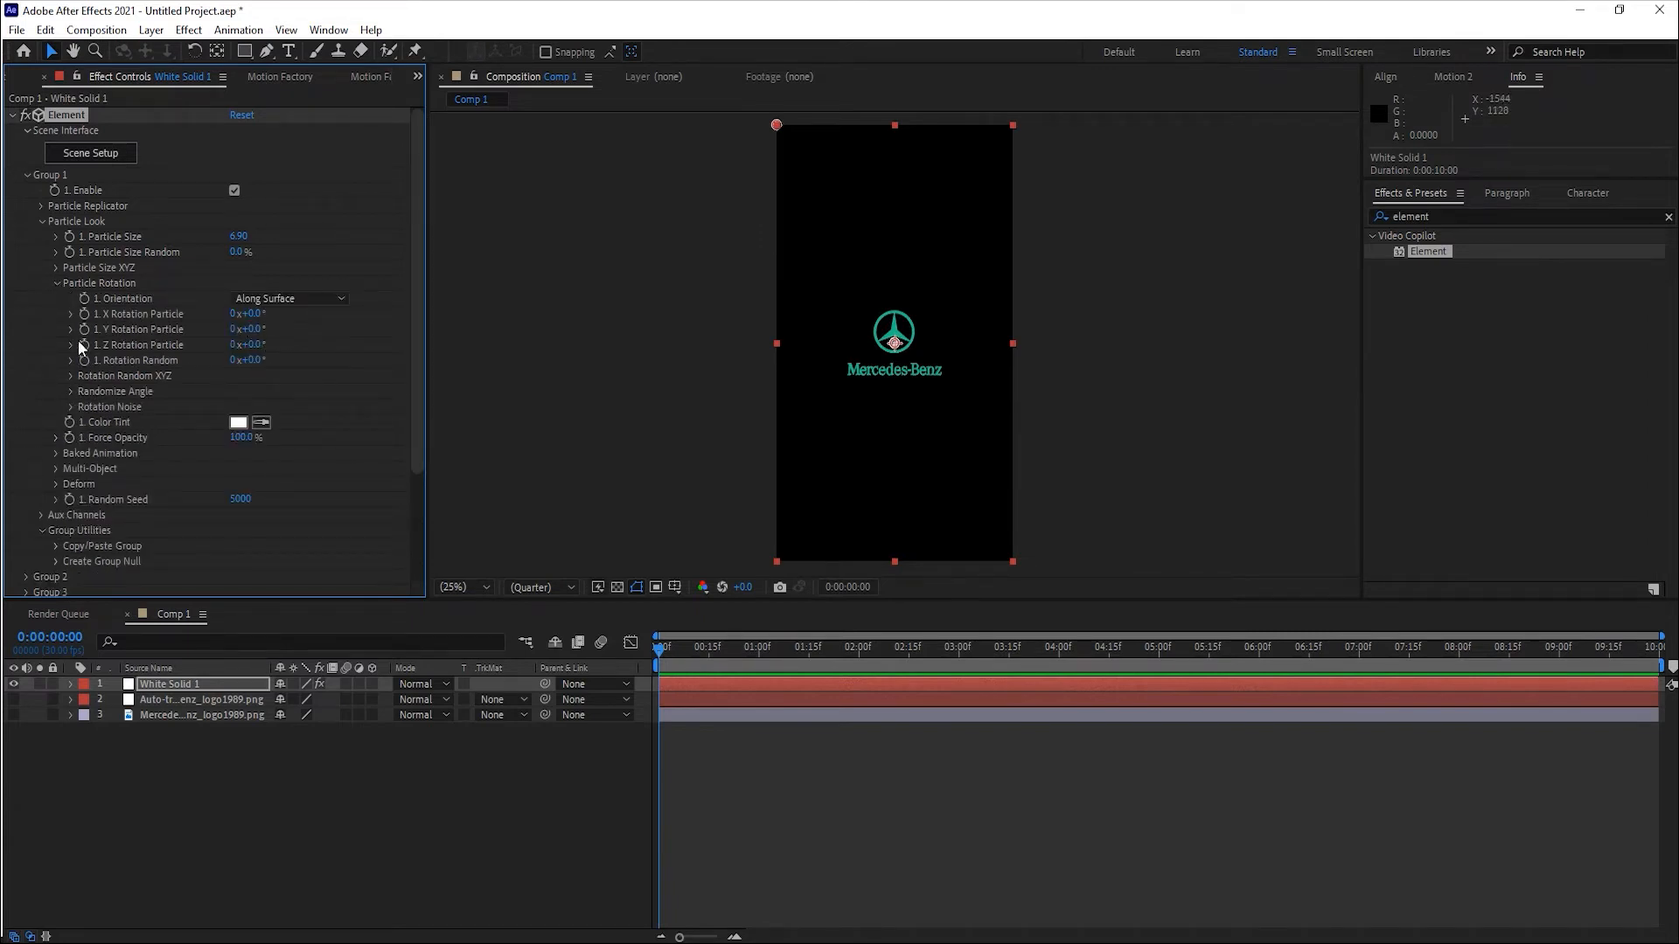
mouse_move(255, 333)
left_mouse_down()
mouse_move(296, 339)
mouse_move(254, 339)
left_mouse_up()
left_click(253, 331)
type("0")
key("Return")
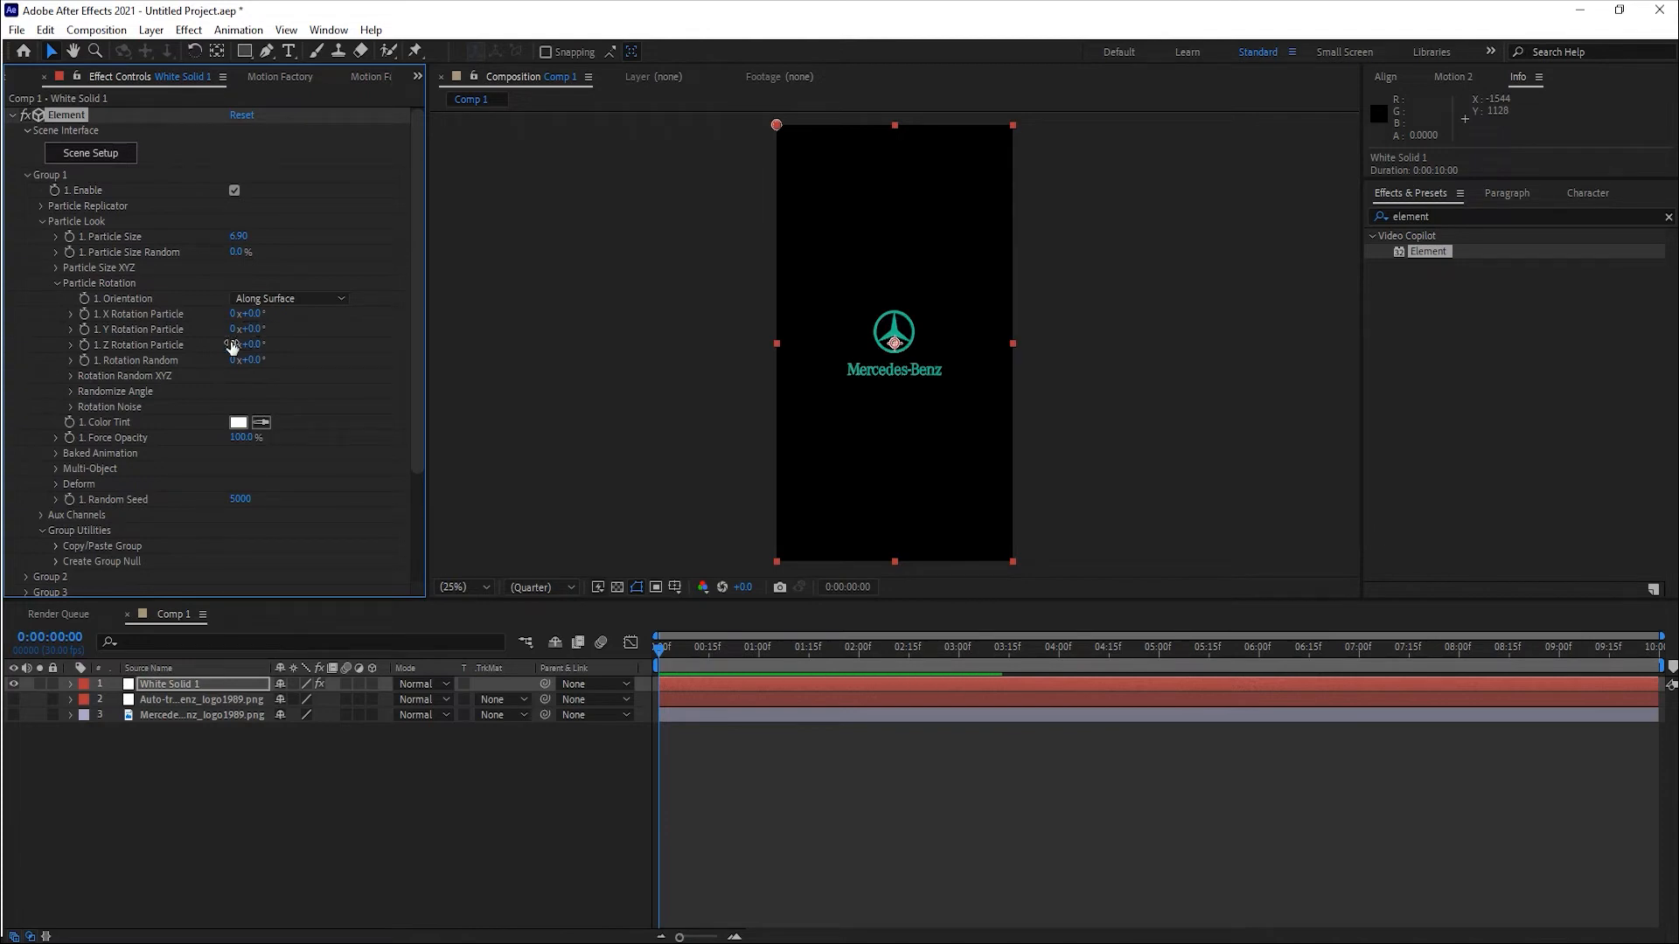
Add the expression time*50 to Group 1's Y Rotation Particle property.
left_click(85, 328, "alt")
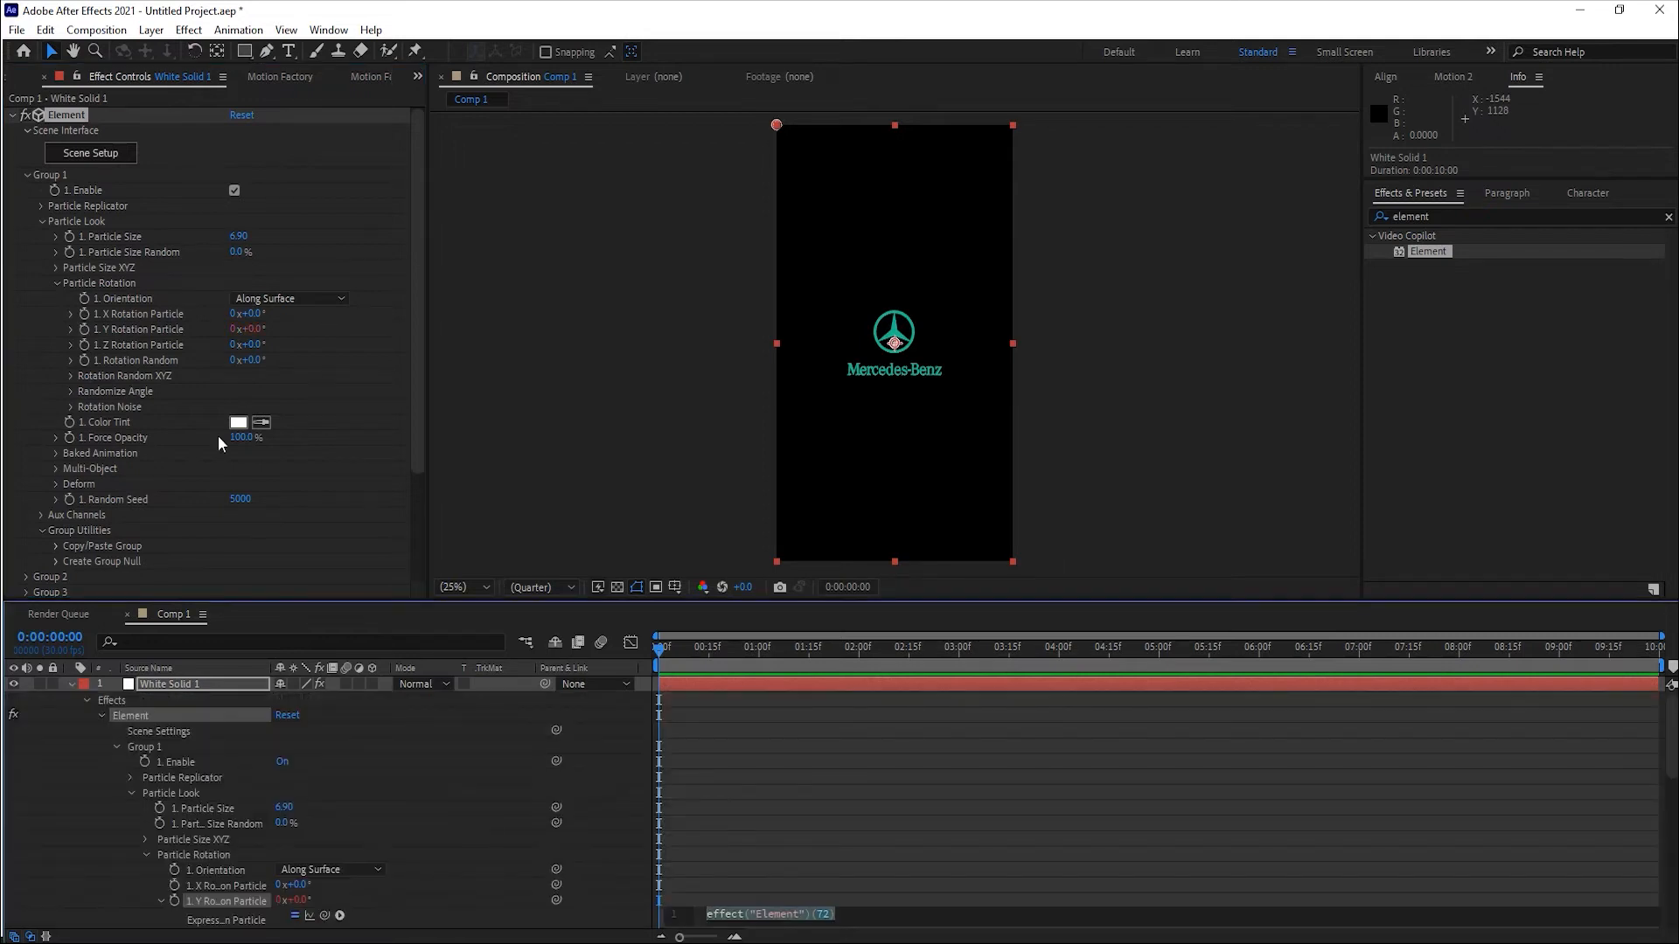
scroll(416, 881, "down", 2)
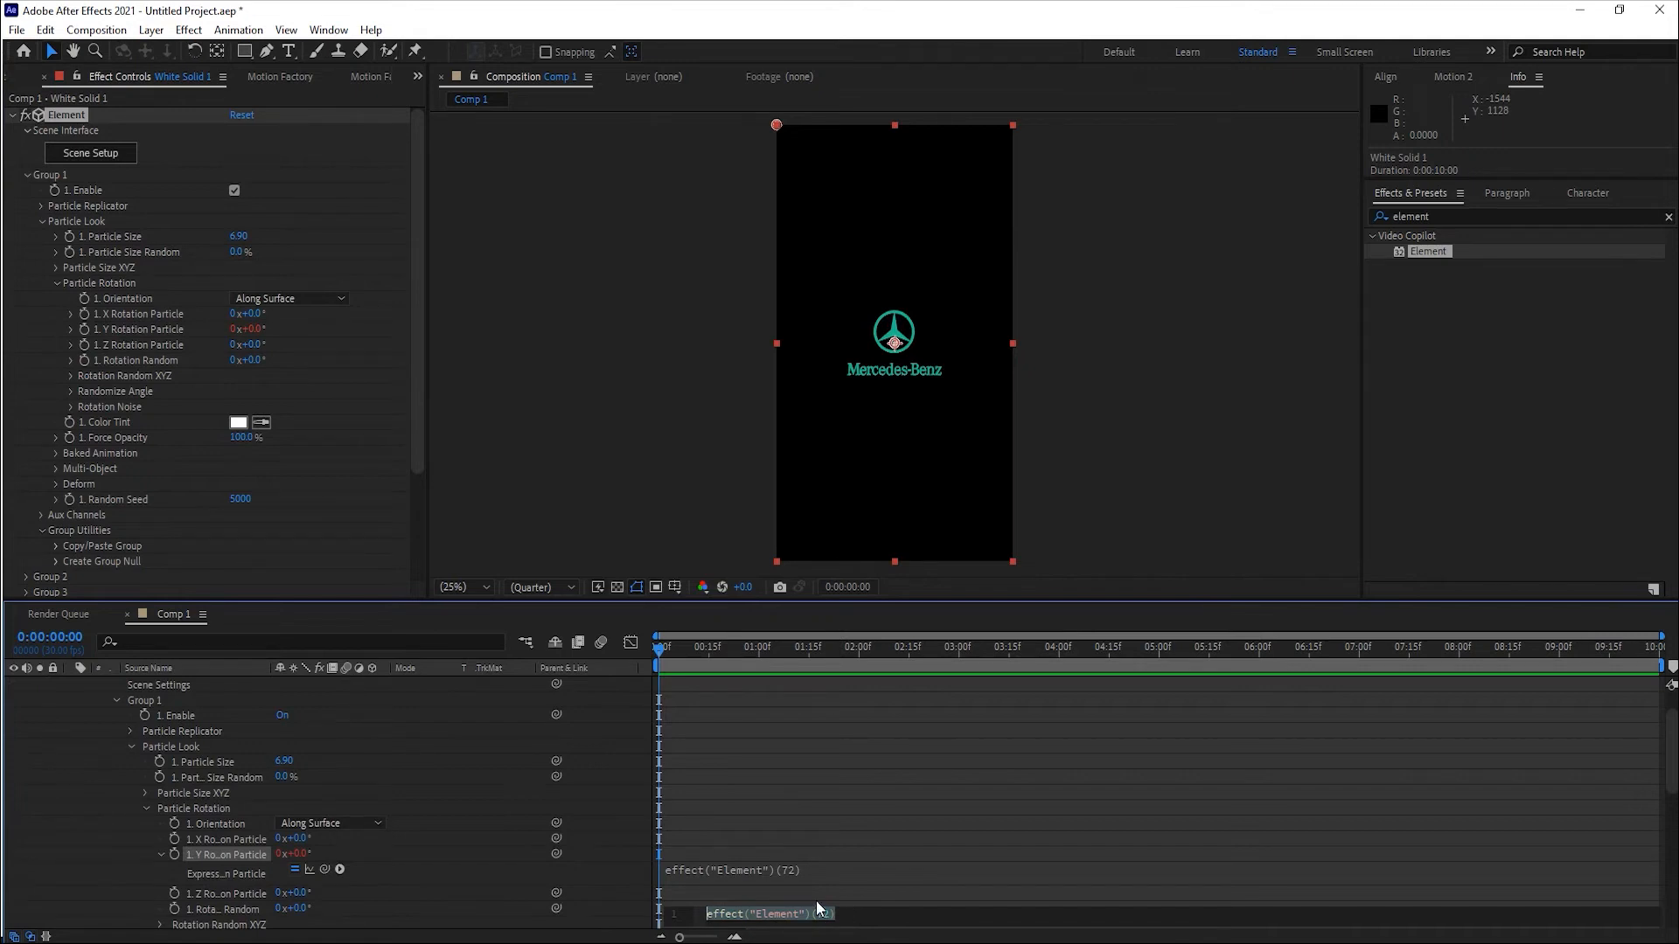
type("time *")
key("BackSpace")
key("BackSpace")
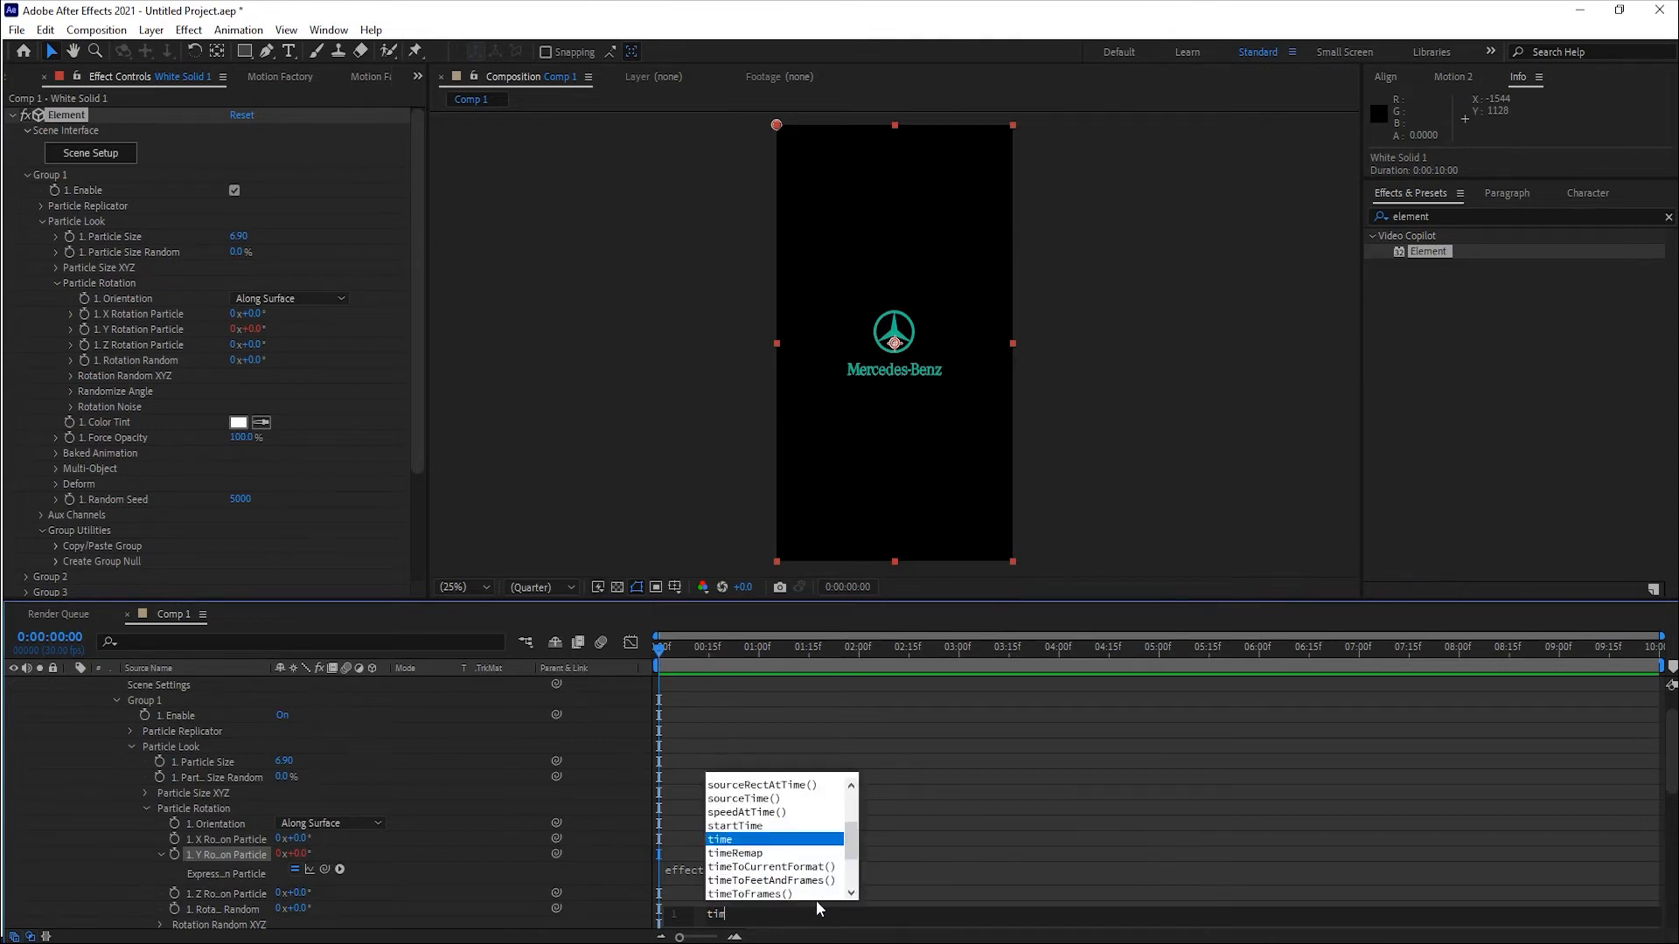
type("e*")
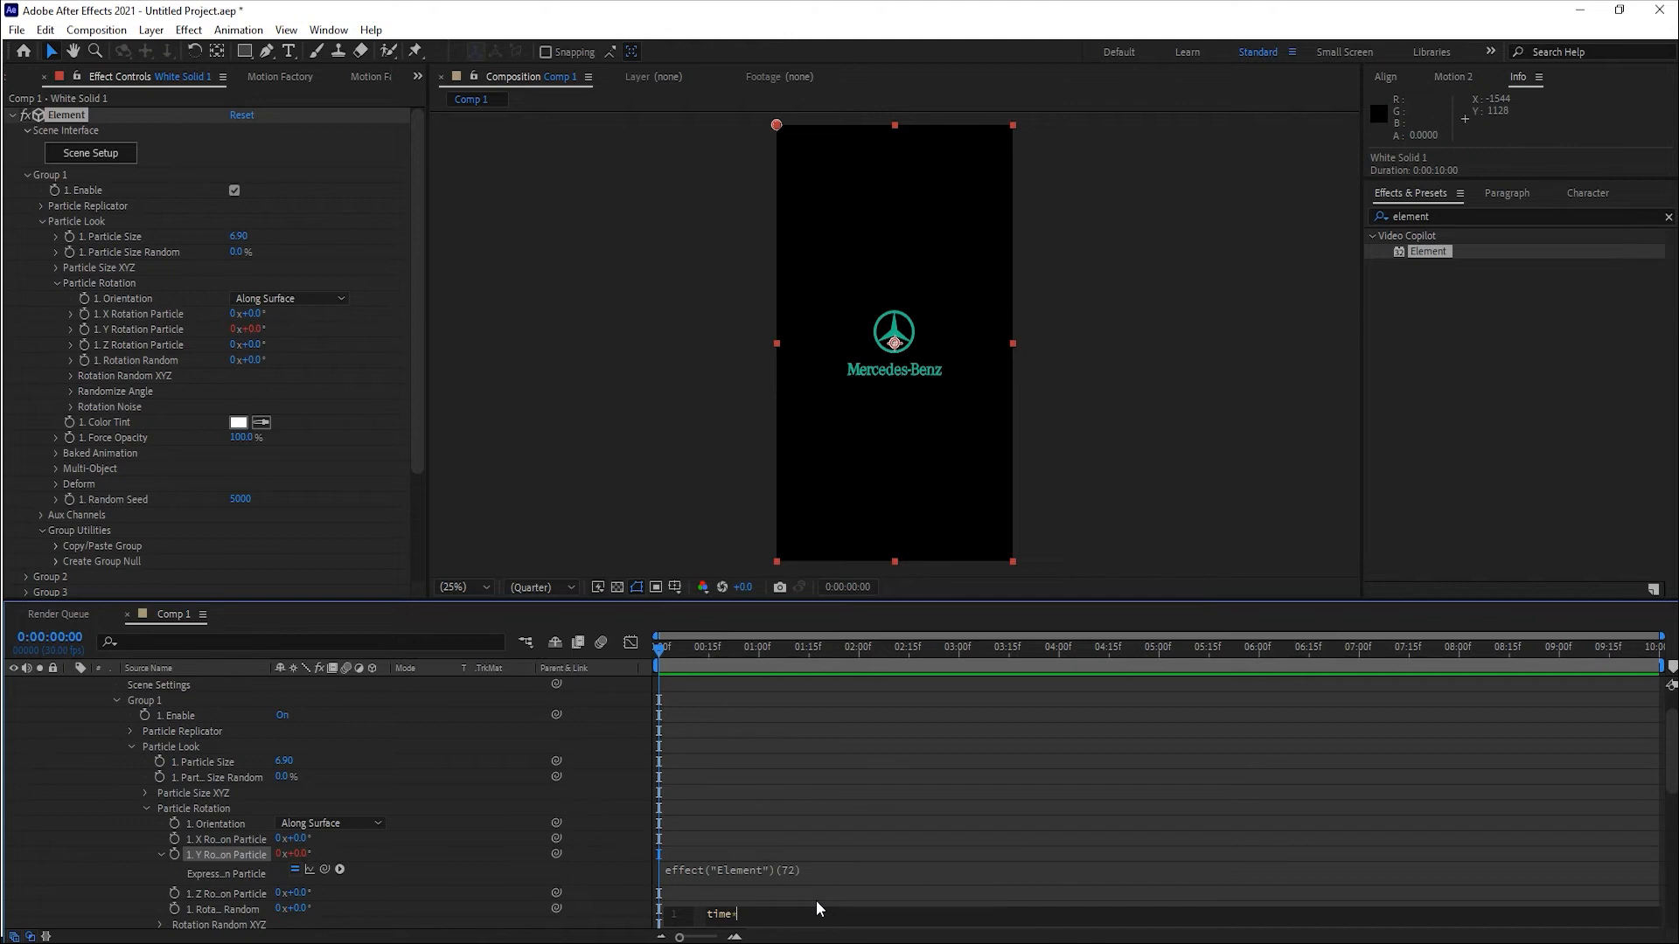
type("50")
key("Return")
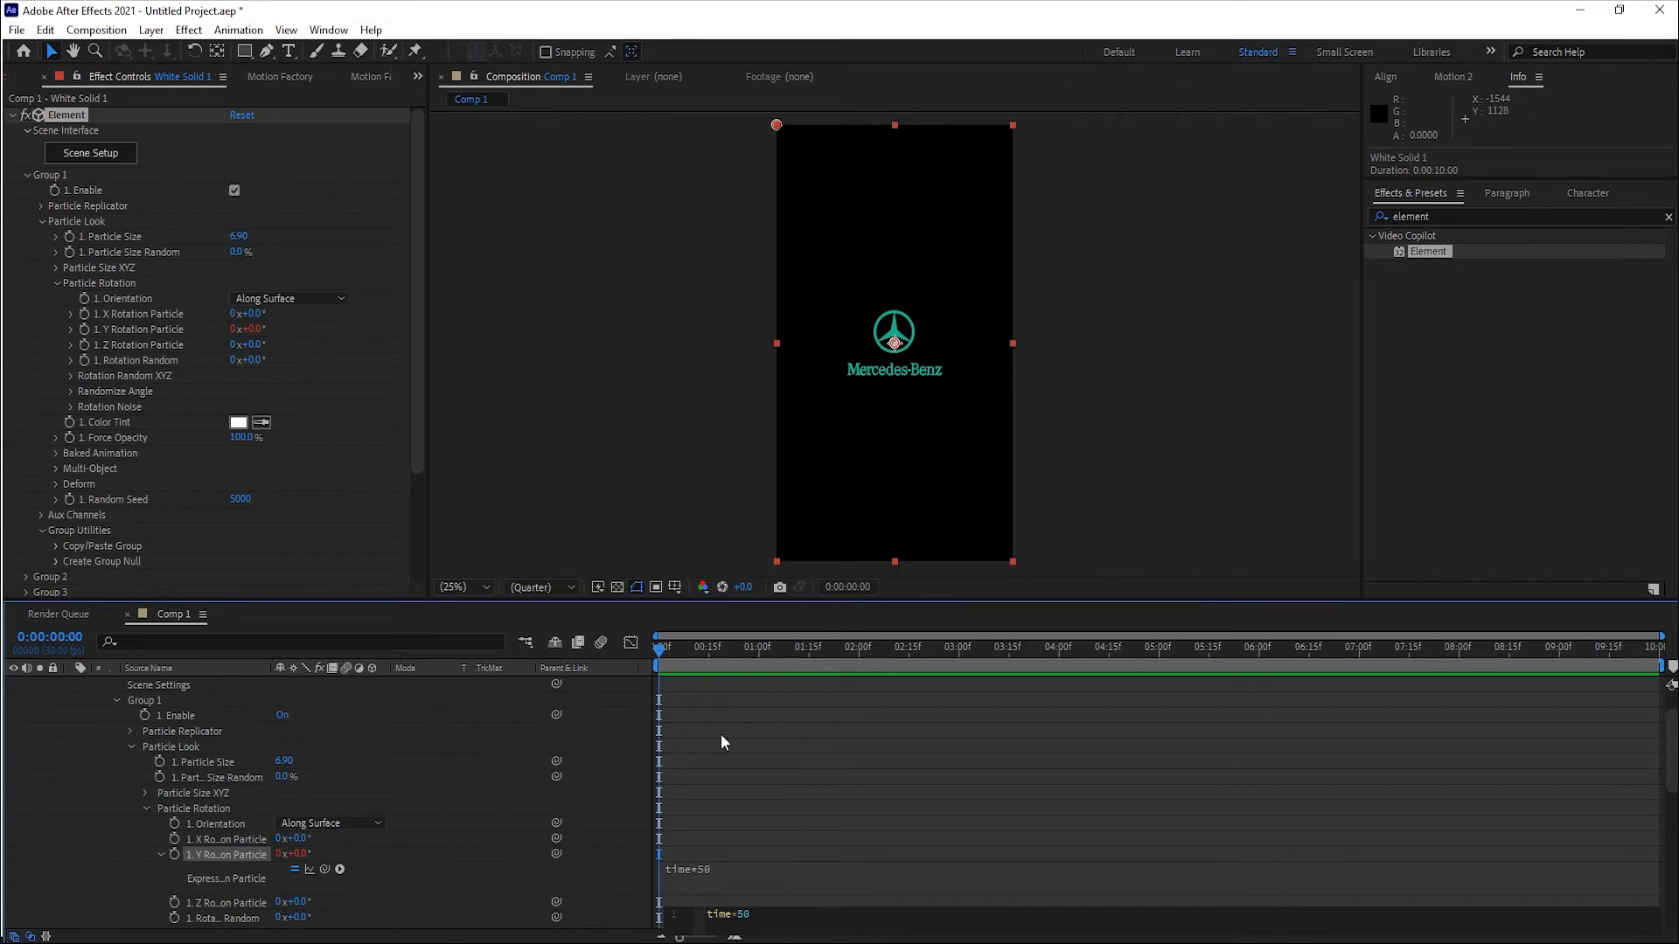
Preview the logo's rotation animation and return the playhead to the start of the composition.
left_click(674, 659)
key("space")
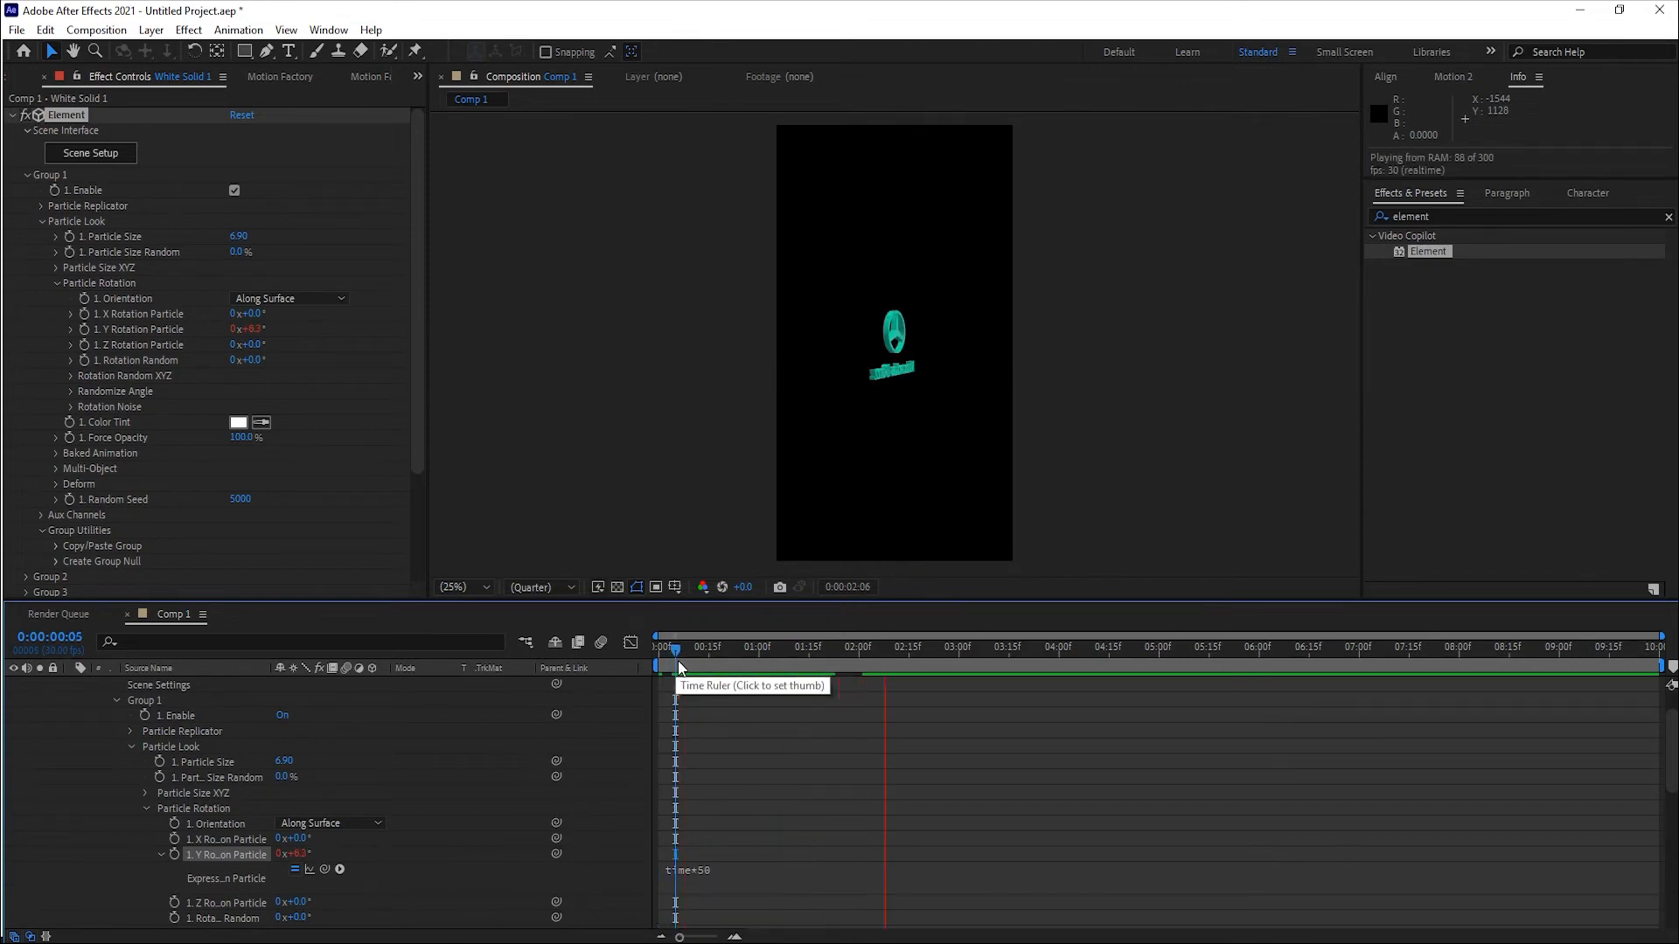
left_click_drag(794, 657, 679, 643)
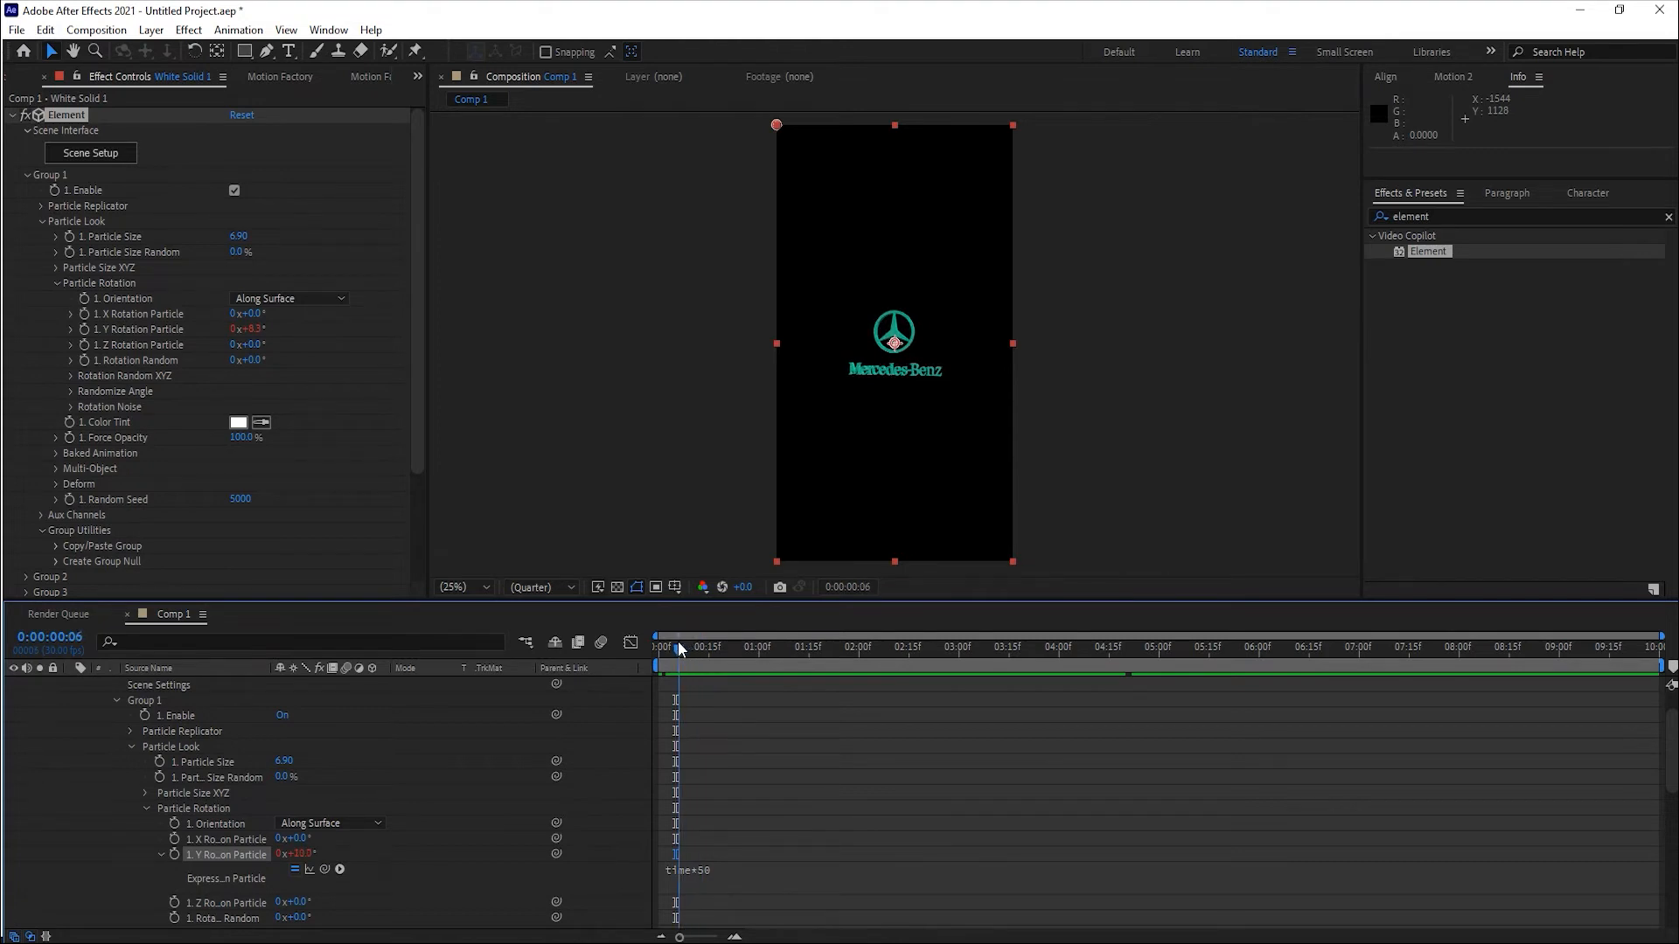
left_click_drag(678, 642, 657, 774)
Reverse the rotation by changing the Y Rotation Particle expression to time*-50, and preview it from the start.
left_click(699, 870)
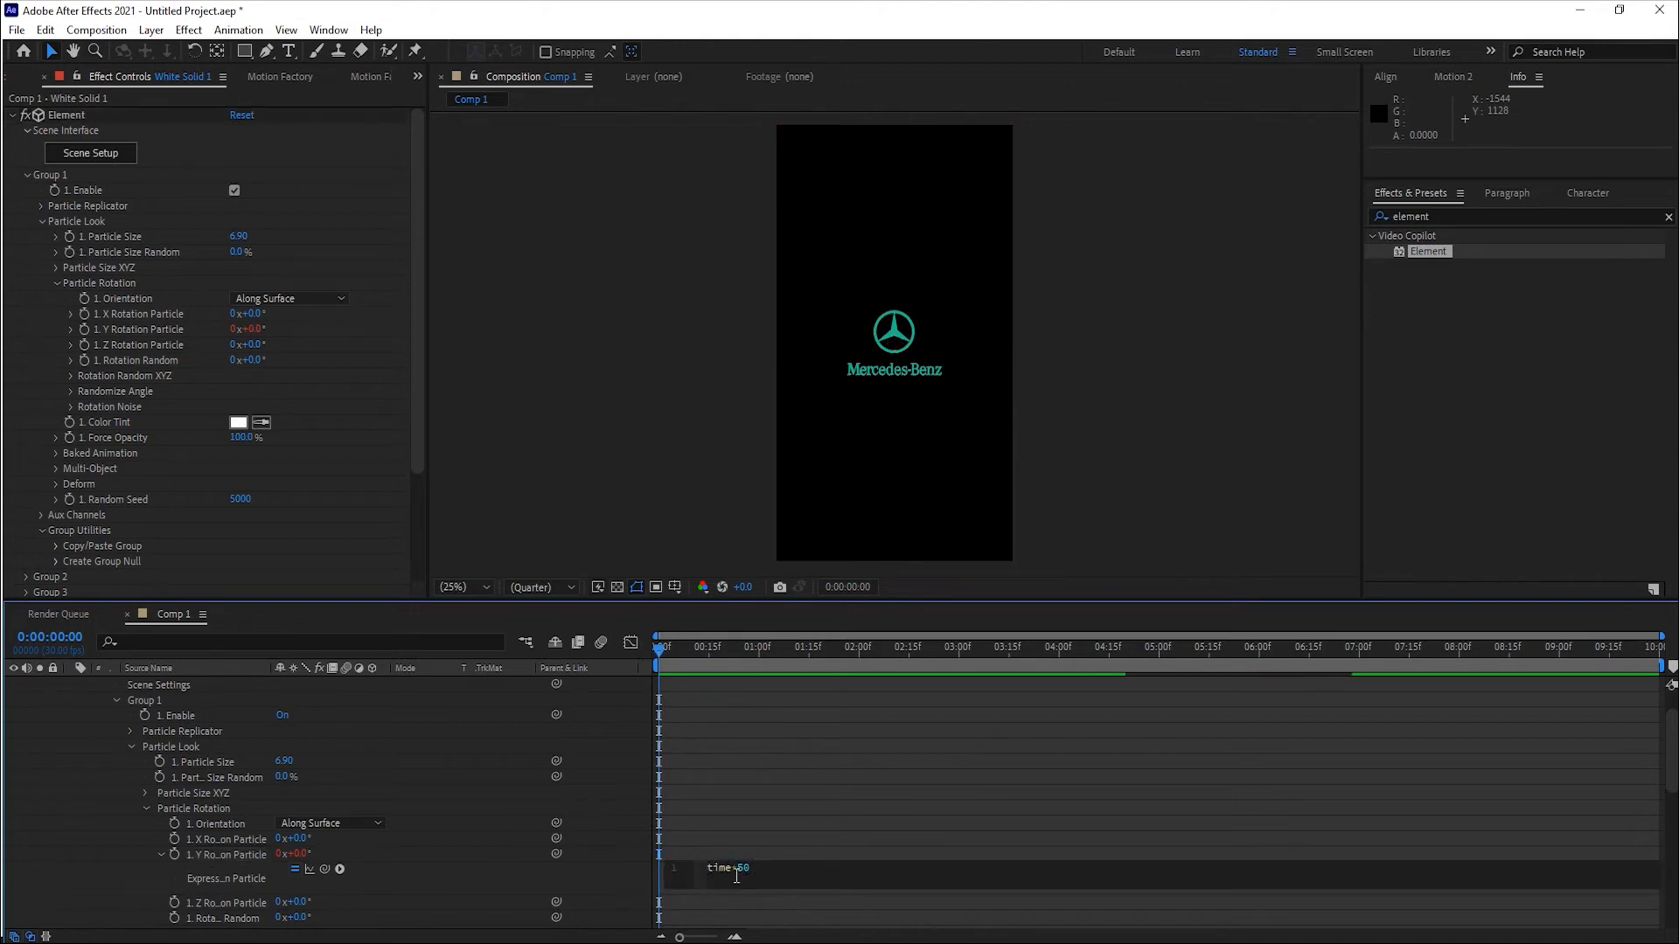
double_click(742, 868)
left_click_drag(679, 643, 650, 652)
key("space")
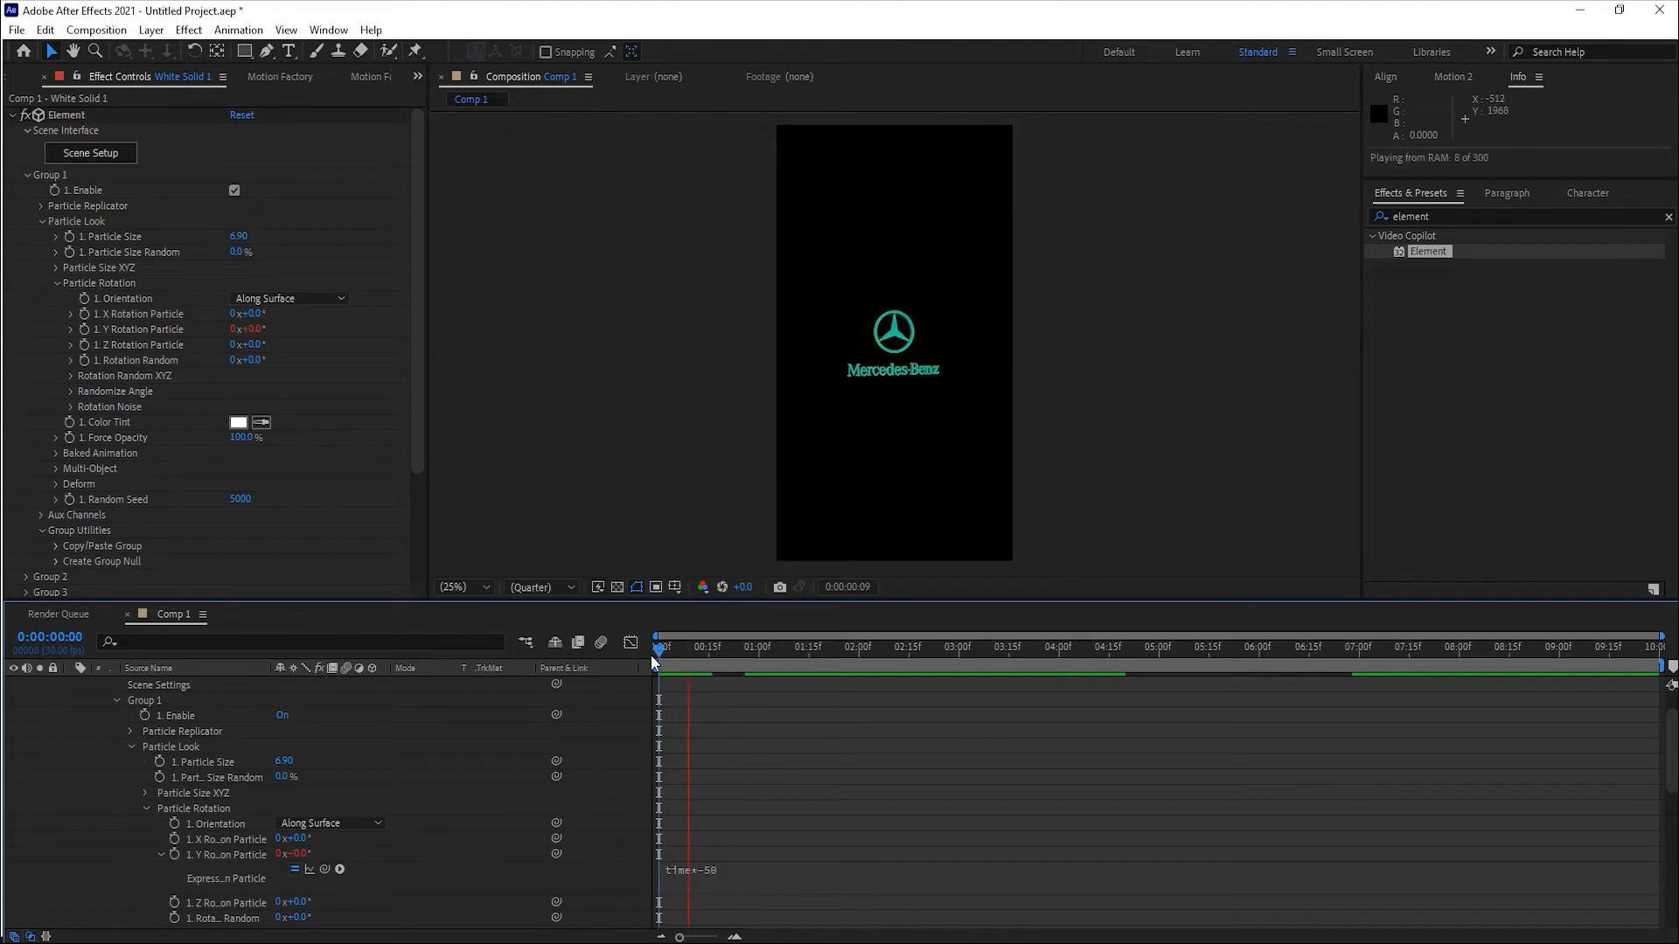
Reduce Group 1's Particle Size on the white solid to 5.30.
left_click(152, 686)
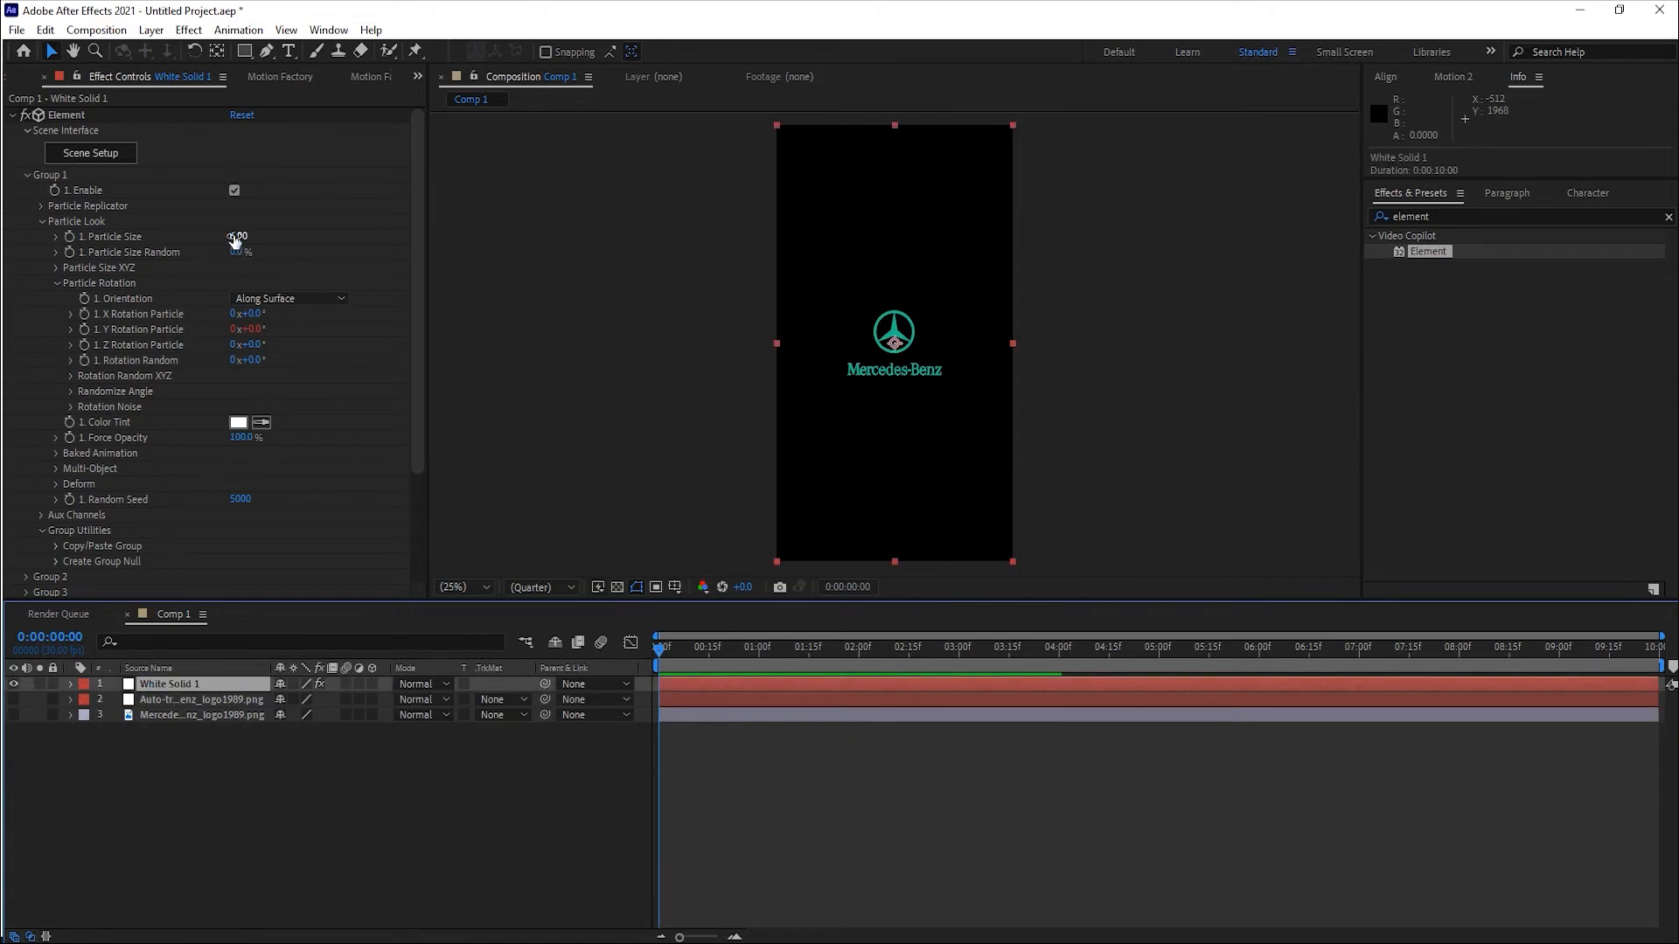
left_click_drag(238, 236, 219, 236)
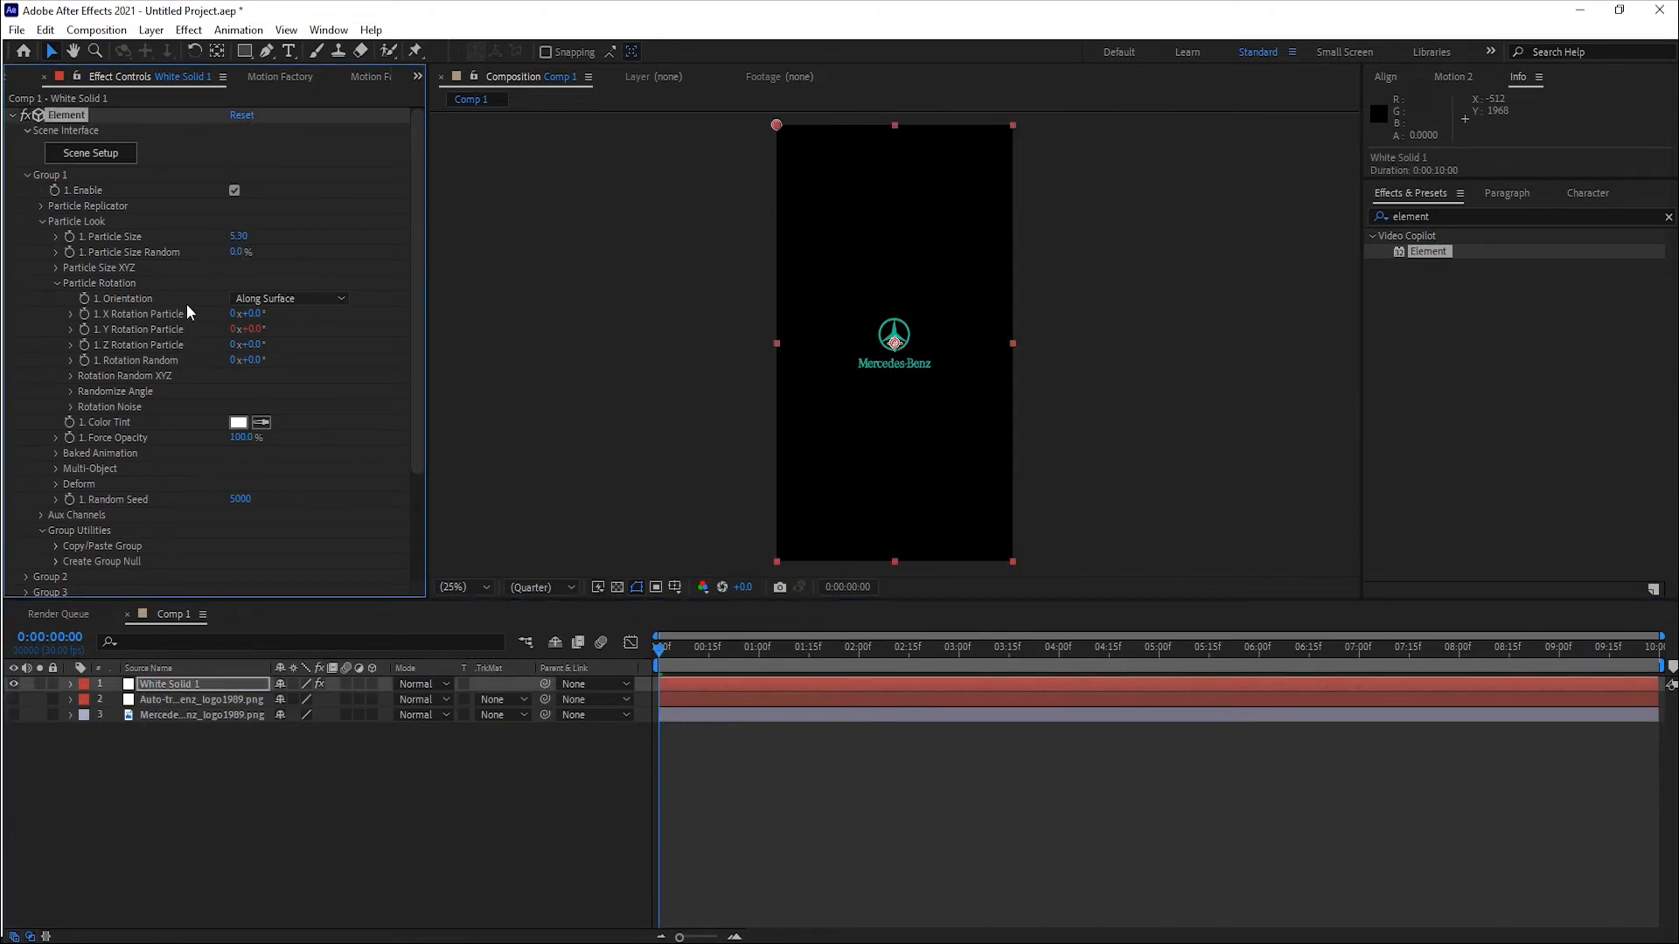
Move the Element logo toward the composition's upper-left corner by setting Group 1's Position XY to 232, 189, and preview the rotation.
left_click(40, 207)
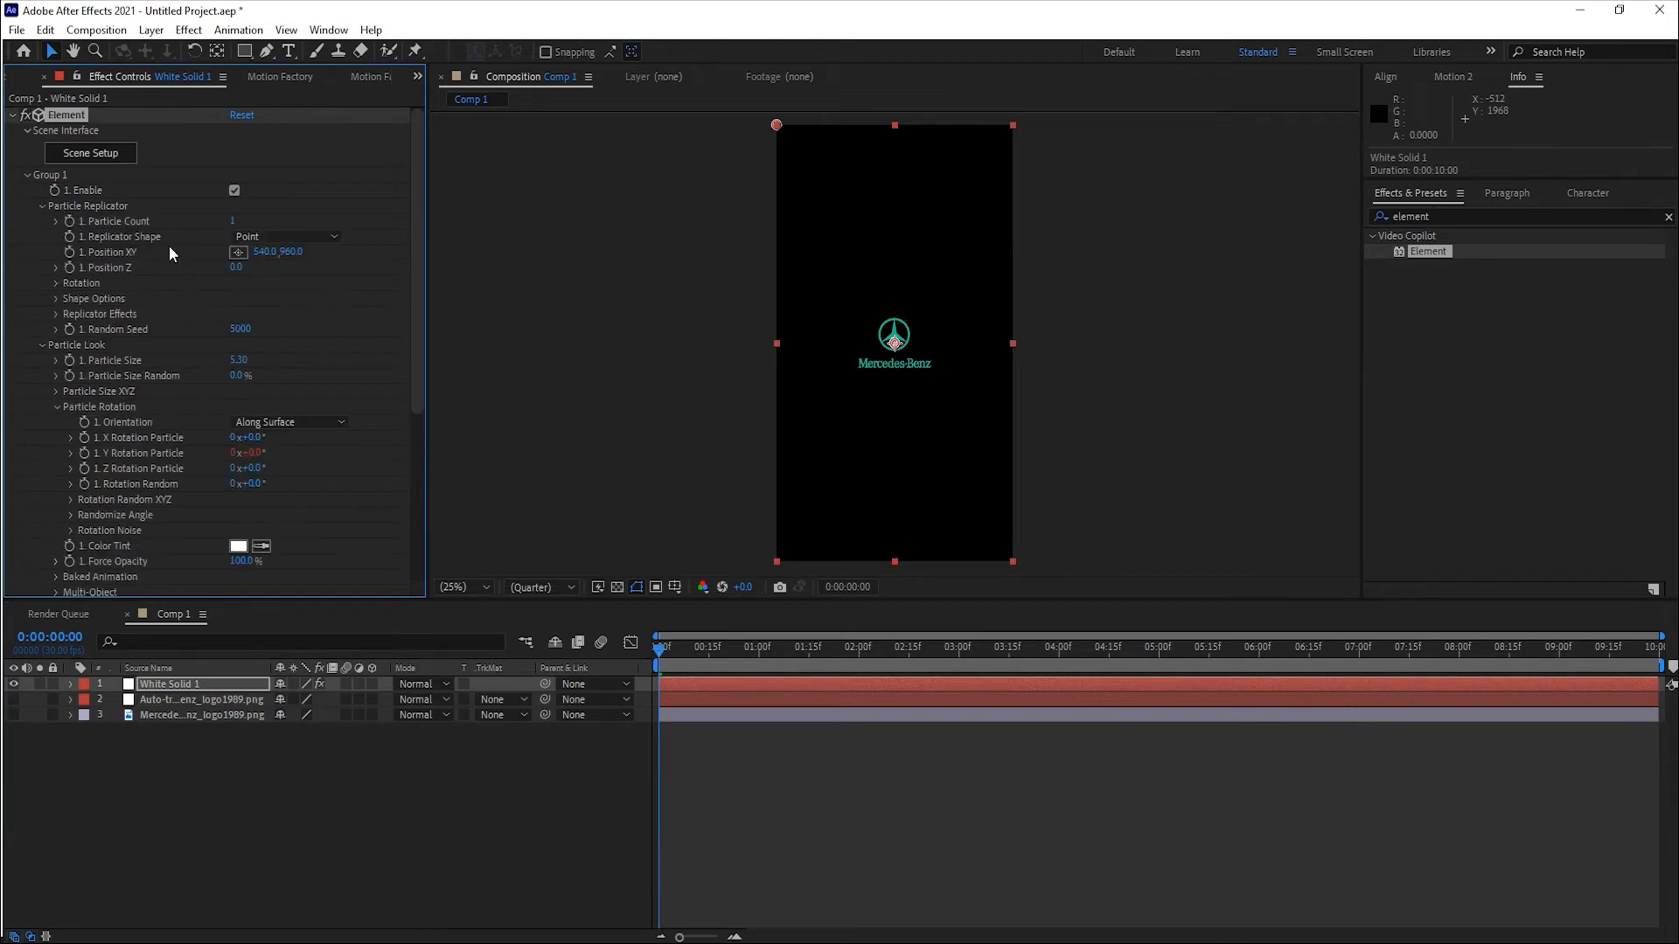
left_click_drag(264, 252, 8, 267)
left_click_drag(299, 260, 2, 264)
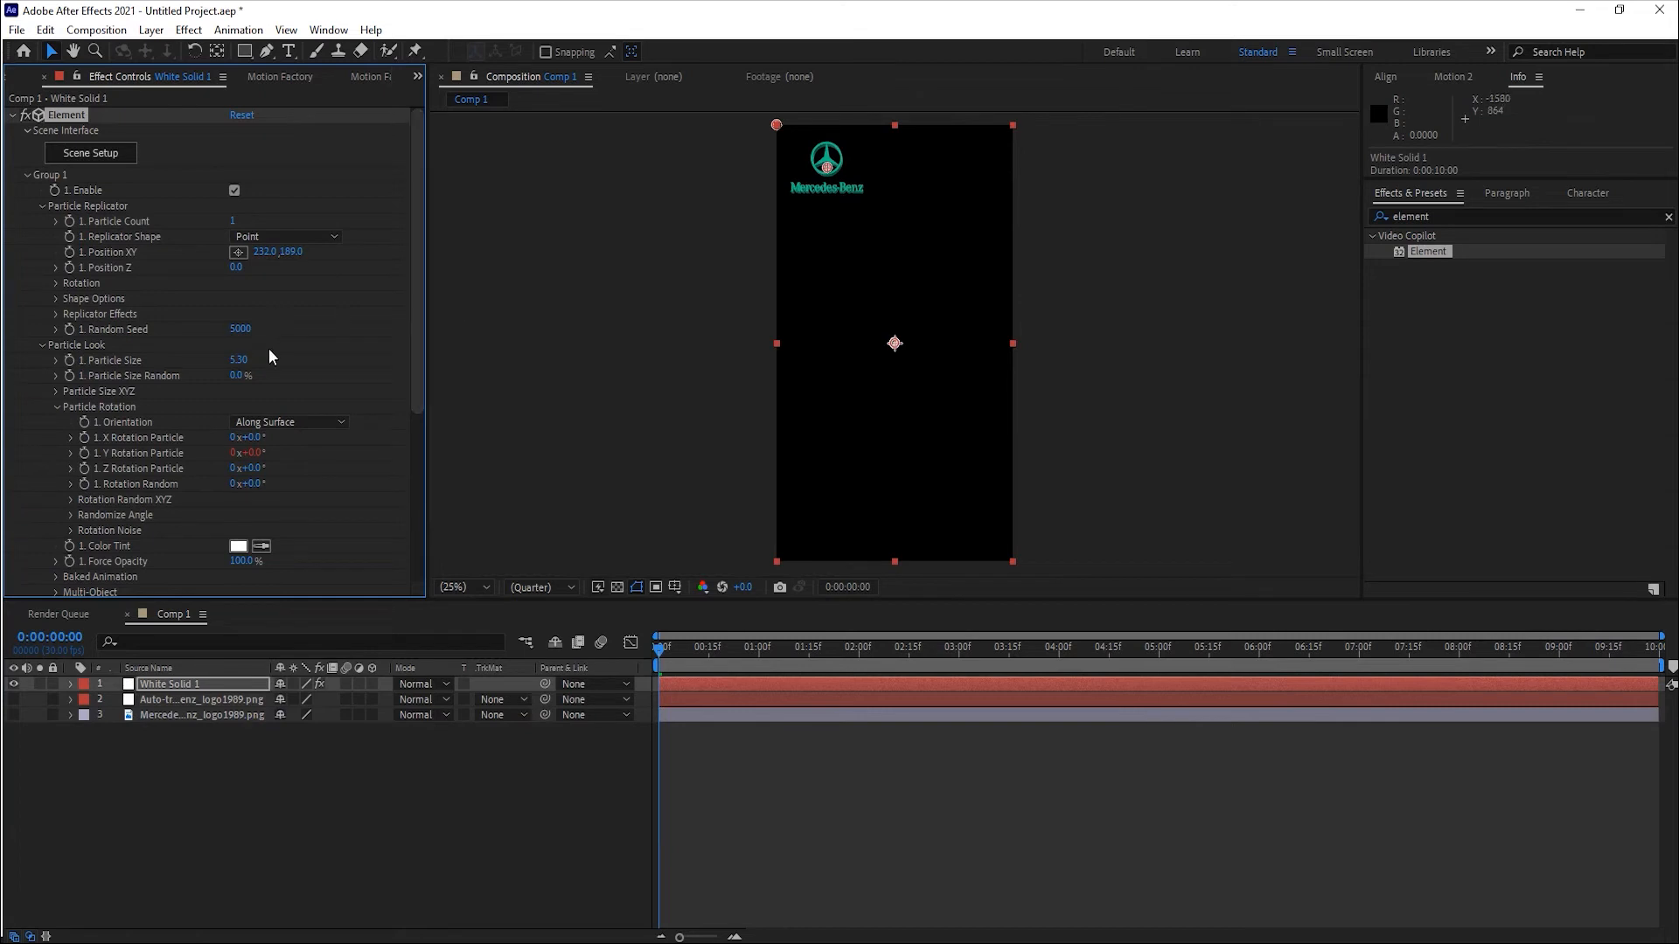
left_click(607, 666)
key("space")
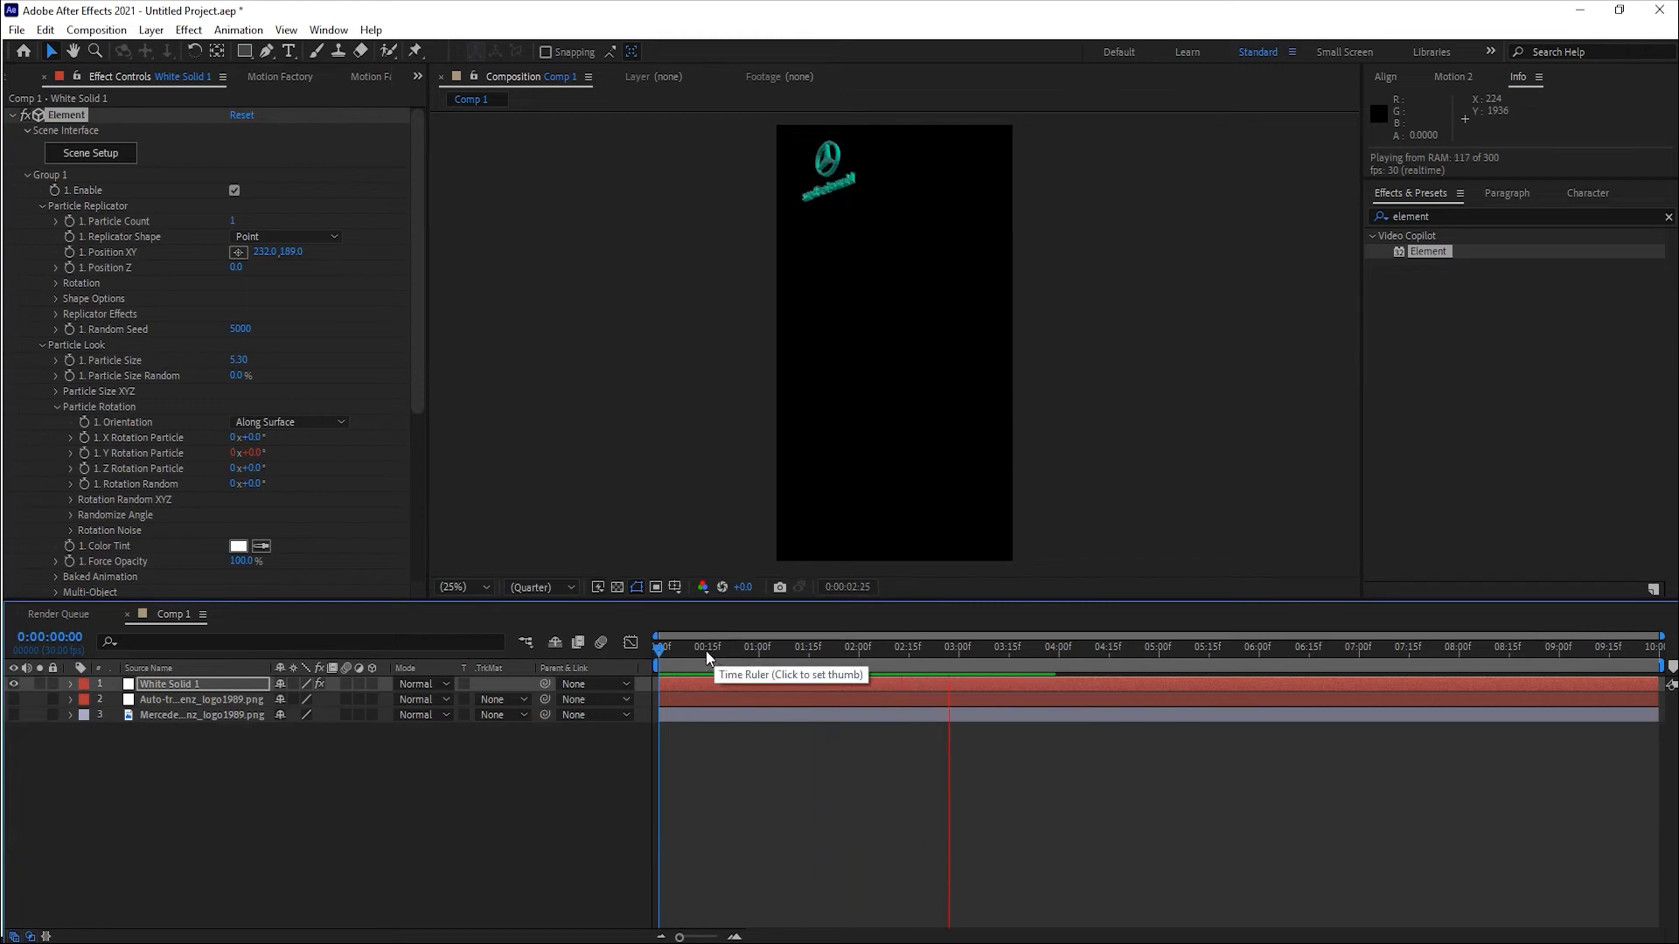
key("space")
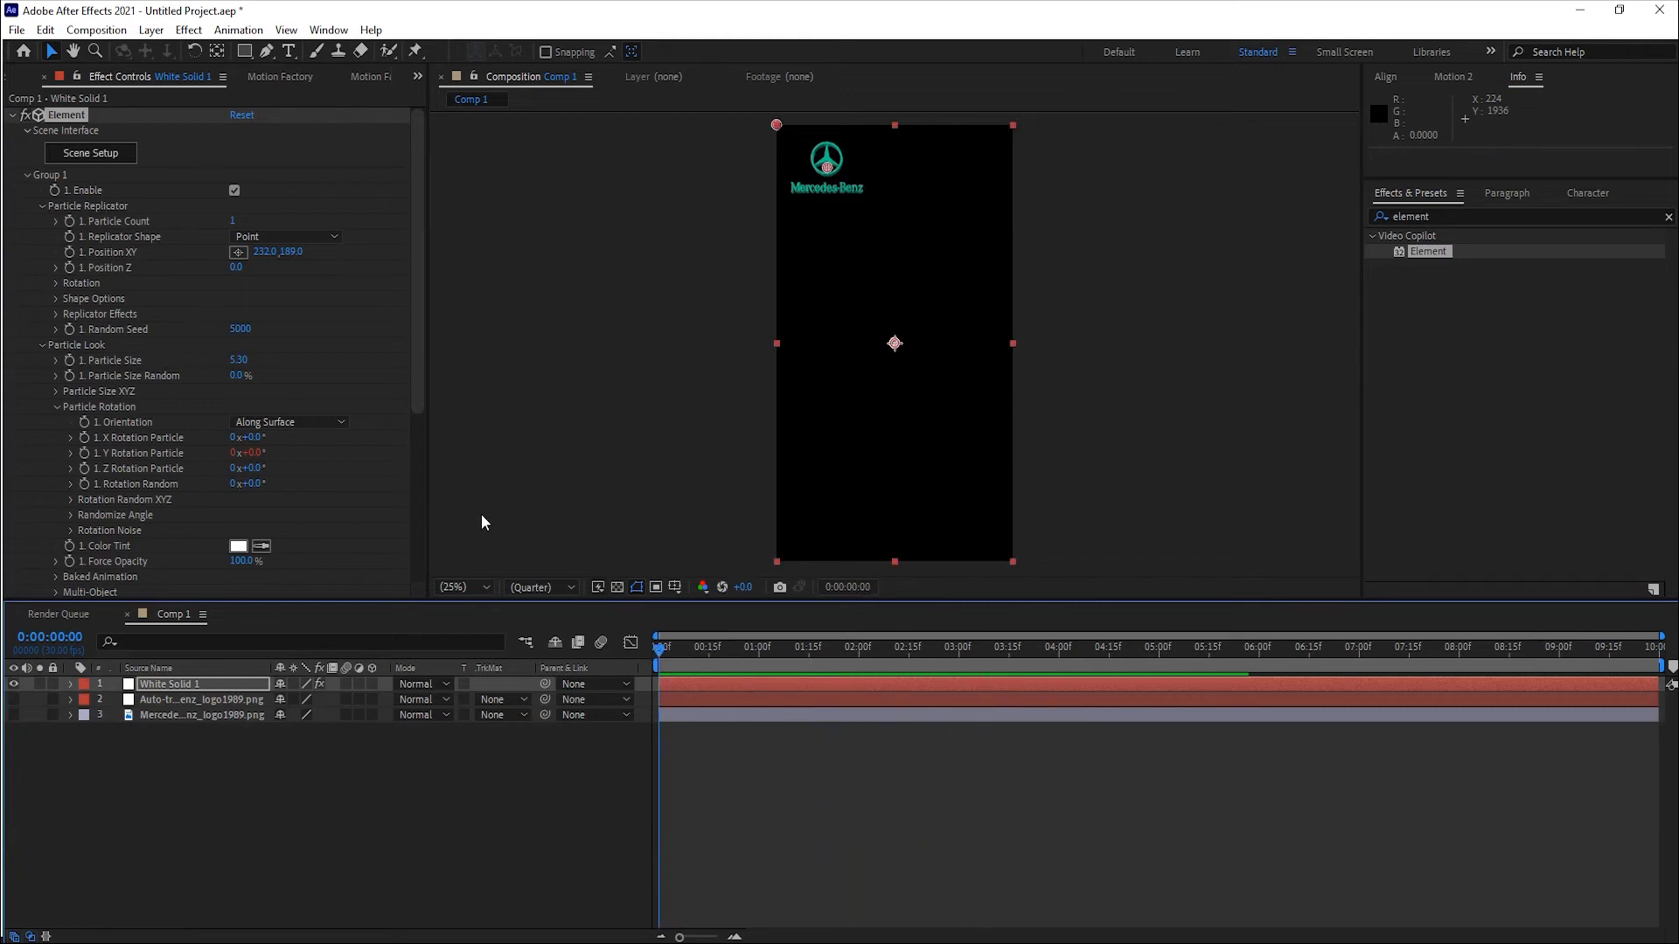
Set Group 1's Position XY to 560, 997 and change its particle Orientation to Face Camera.
left_click_drag(293, 255, 453, 326)
left_click_drag(260, 252, 548, 254)
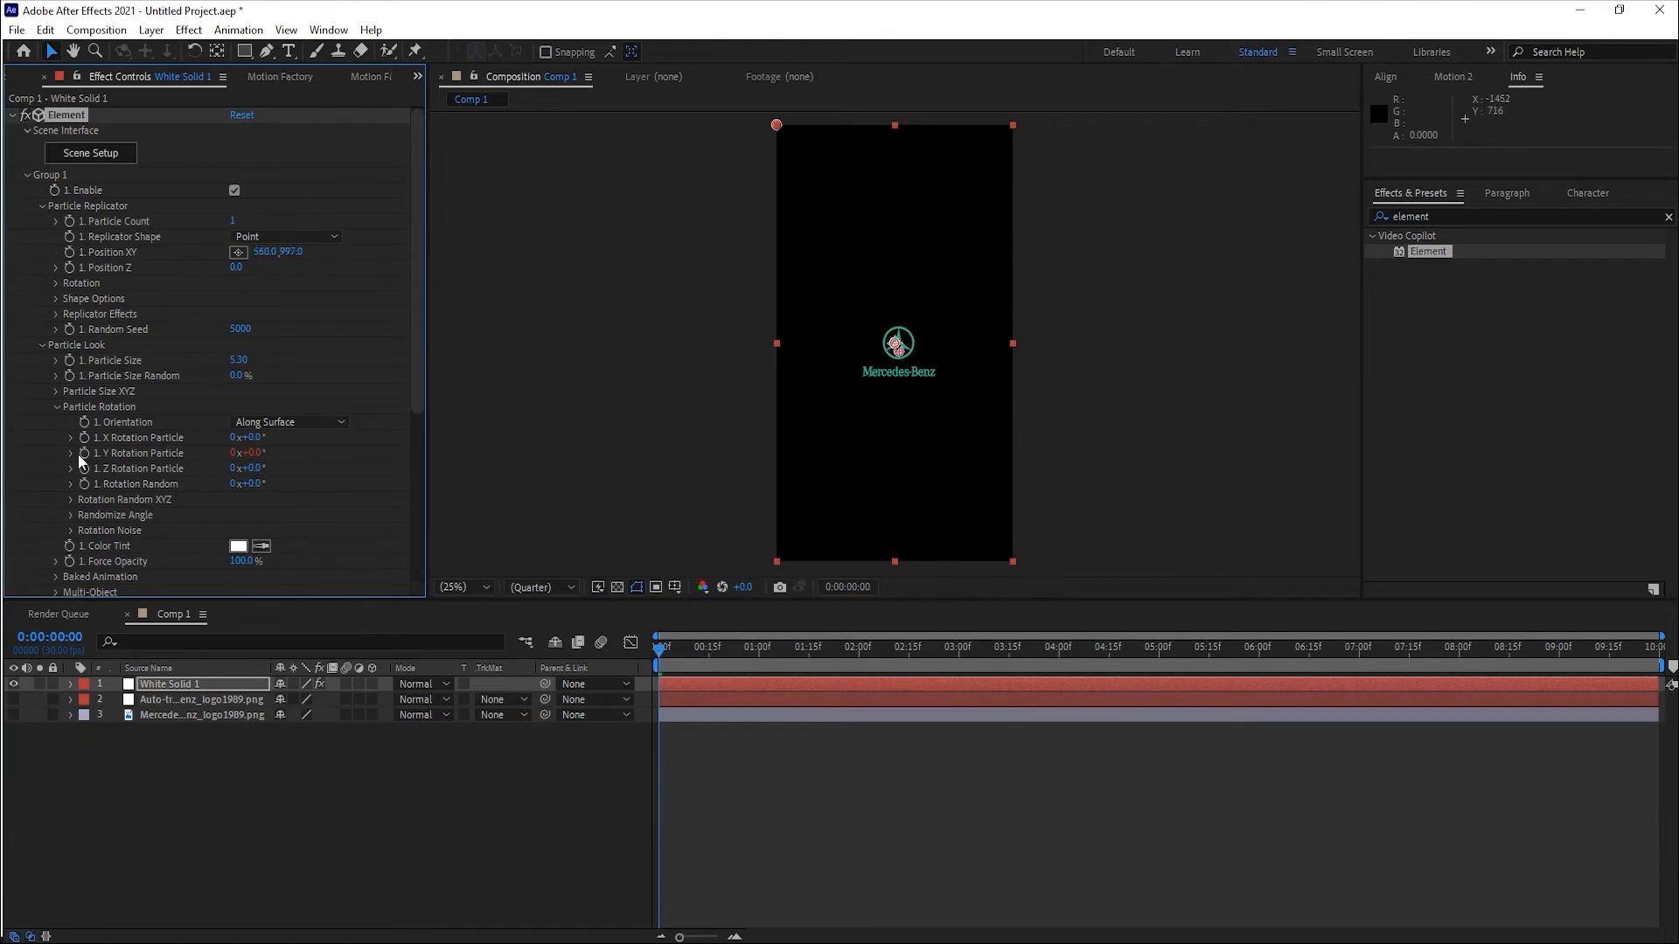
left_click(281, 421)
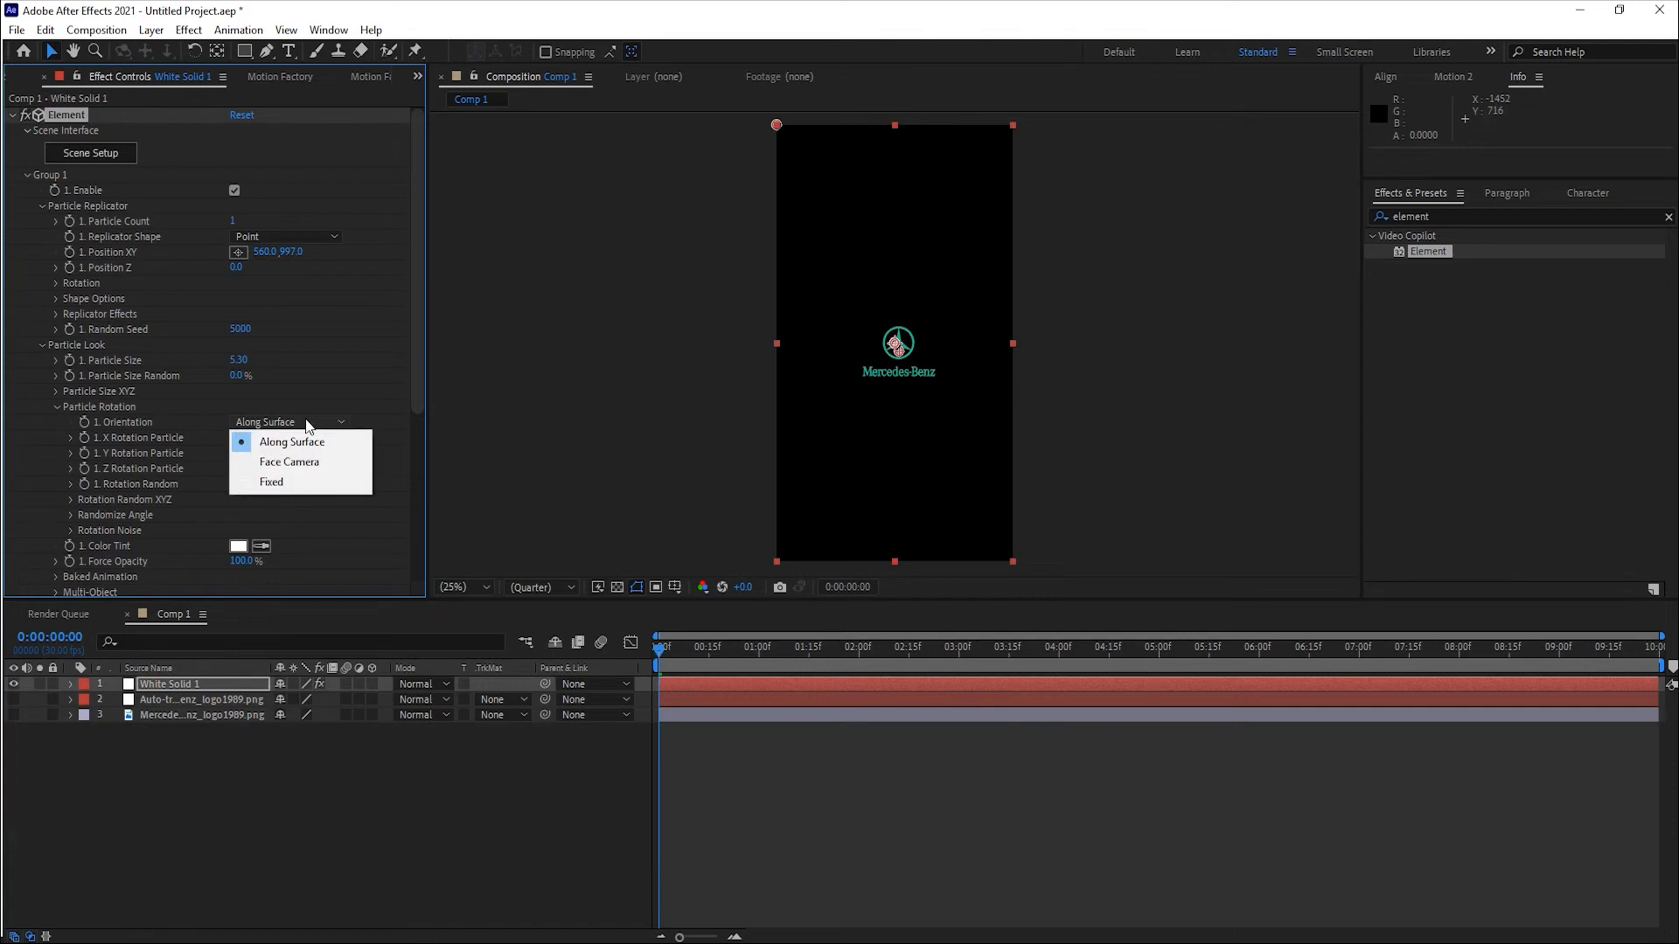
left_click(313, 463)
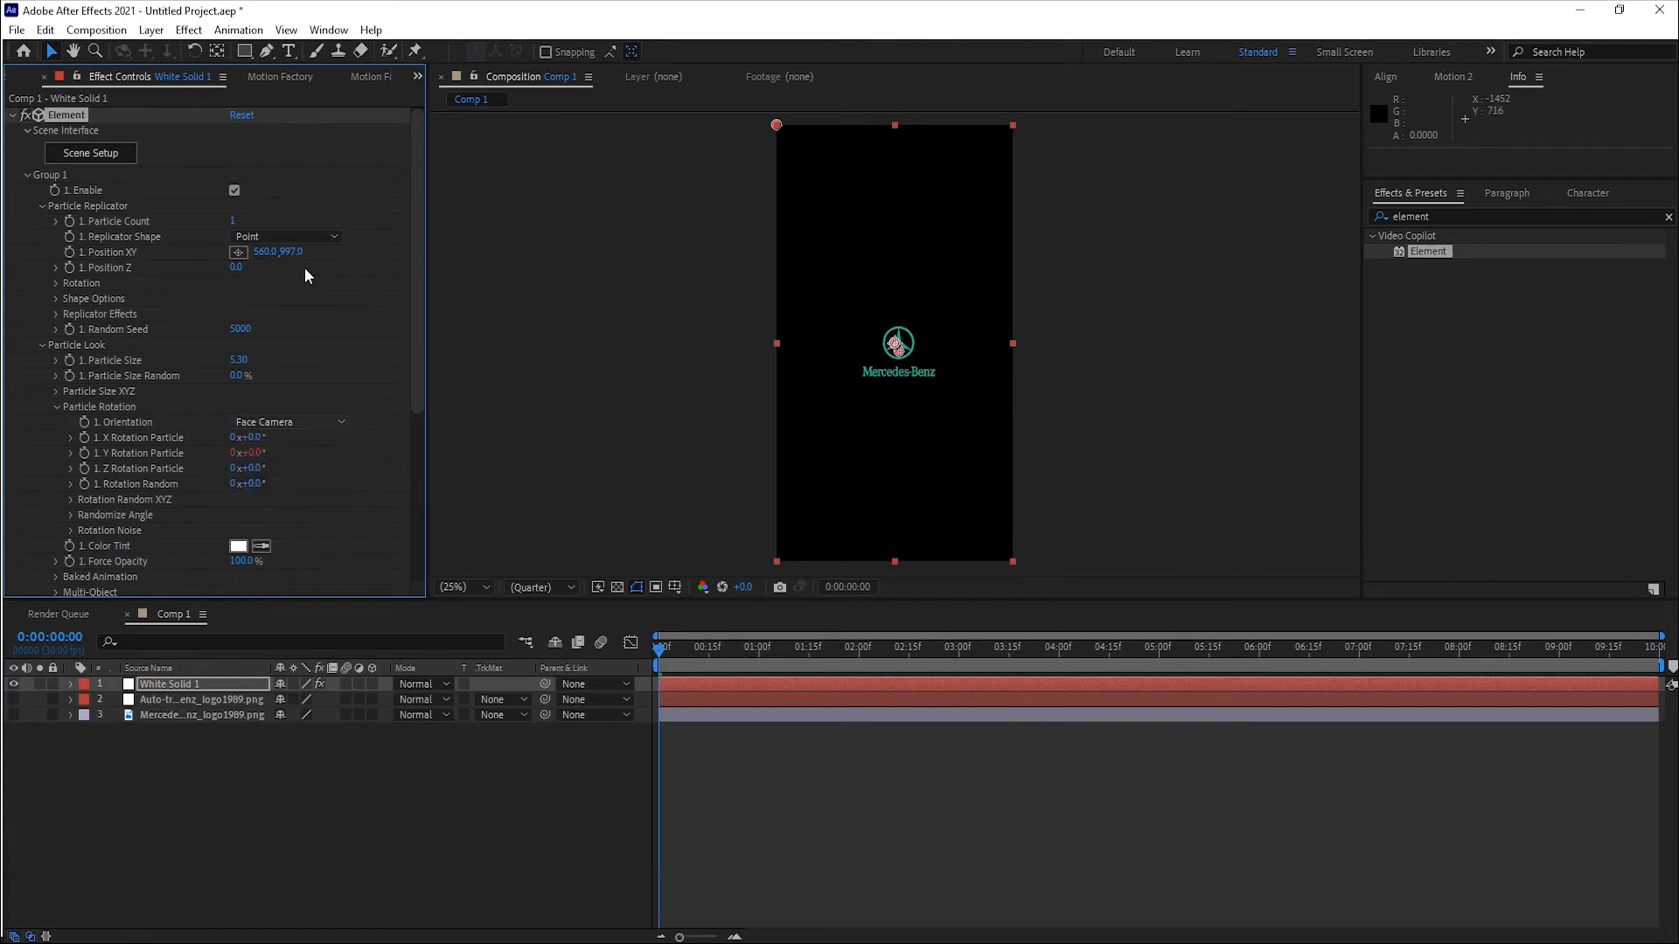
Try Group 1's Position XY at 560, 260 and at 180, 260, previewing the rotation at each position.
left_click_drag(291, 252, 9, 251)
key("space")
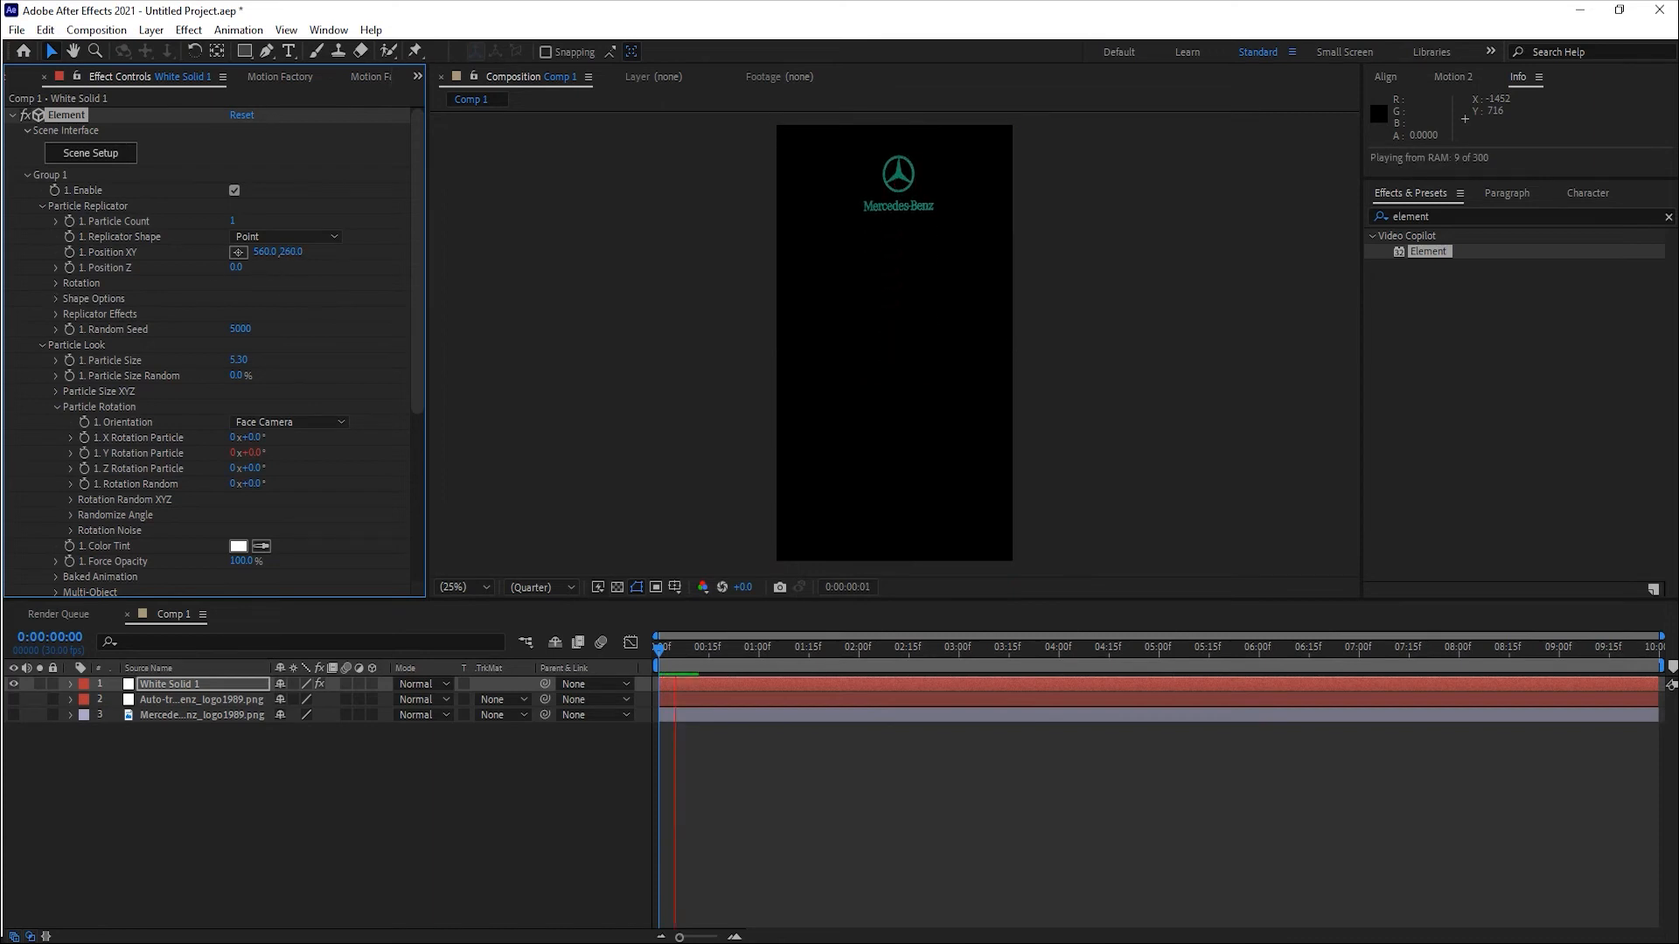
key("space")
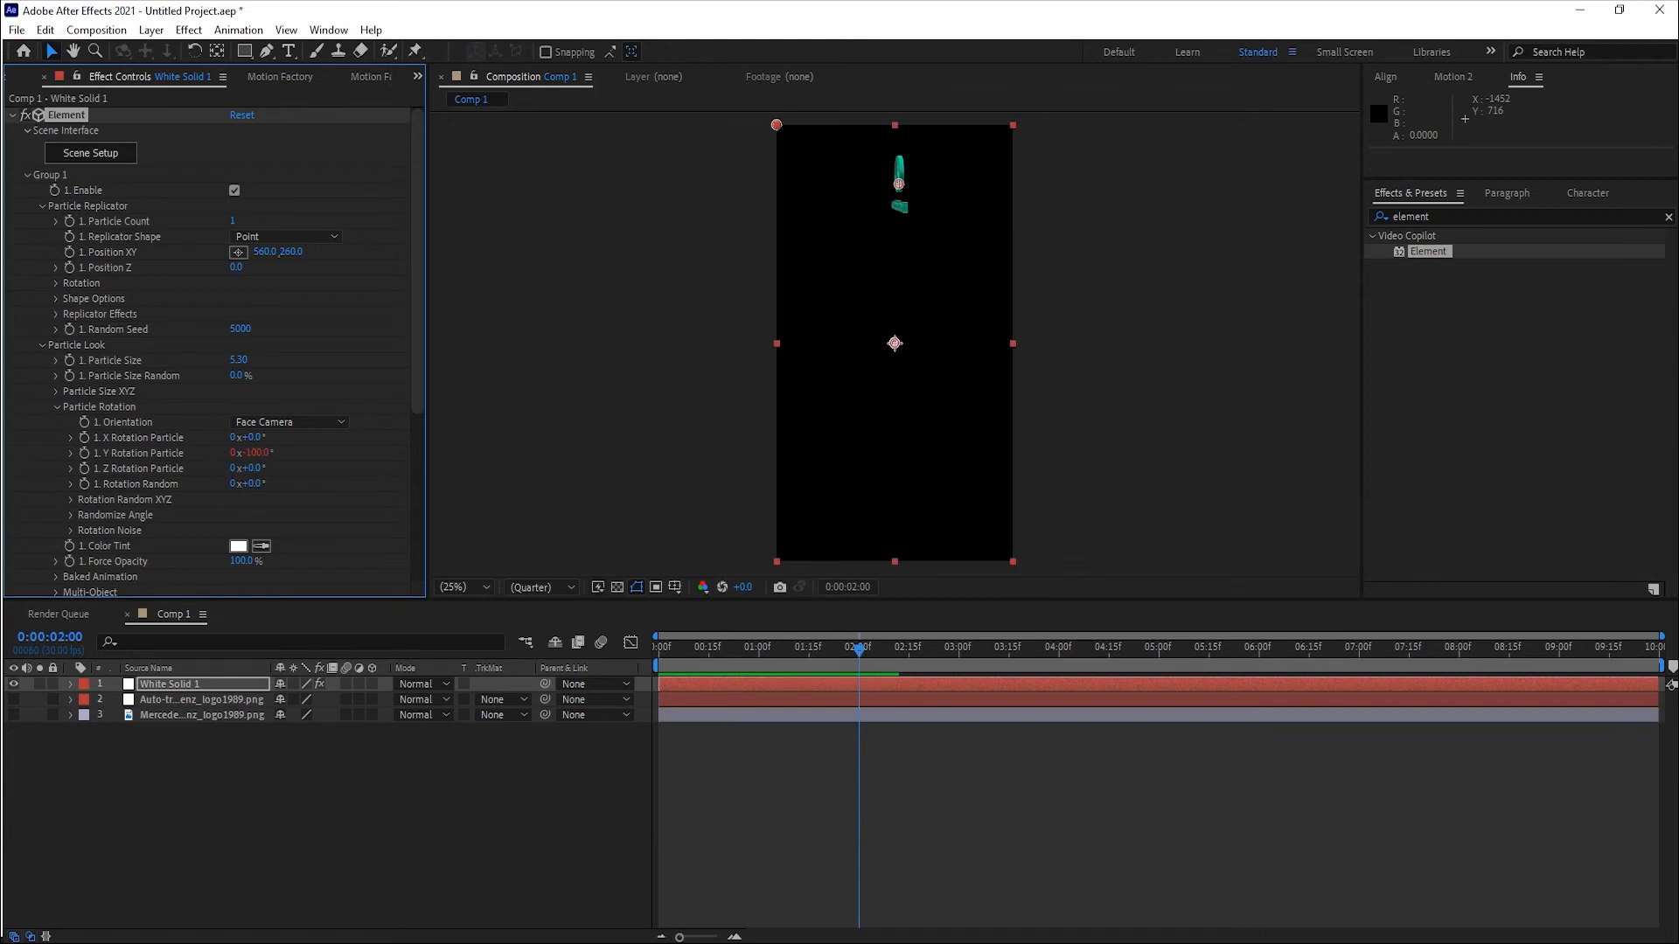
left_click_drag(264, 252, 121, 252)
key("space")
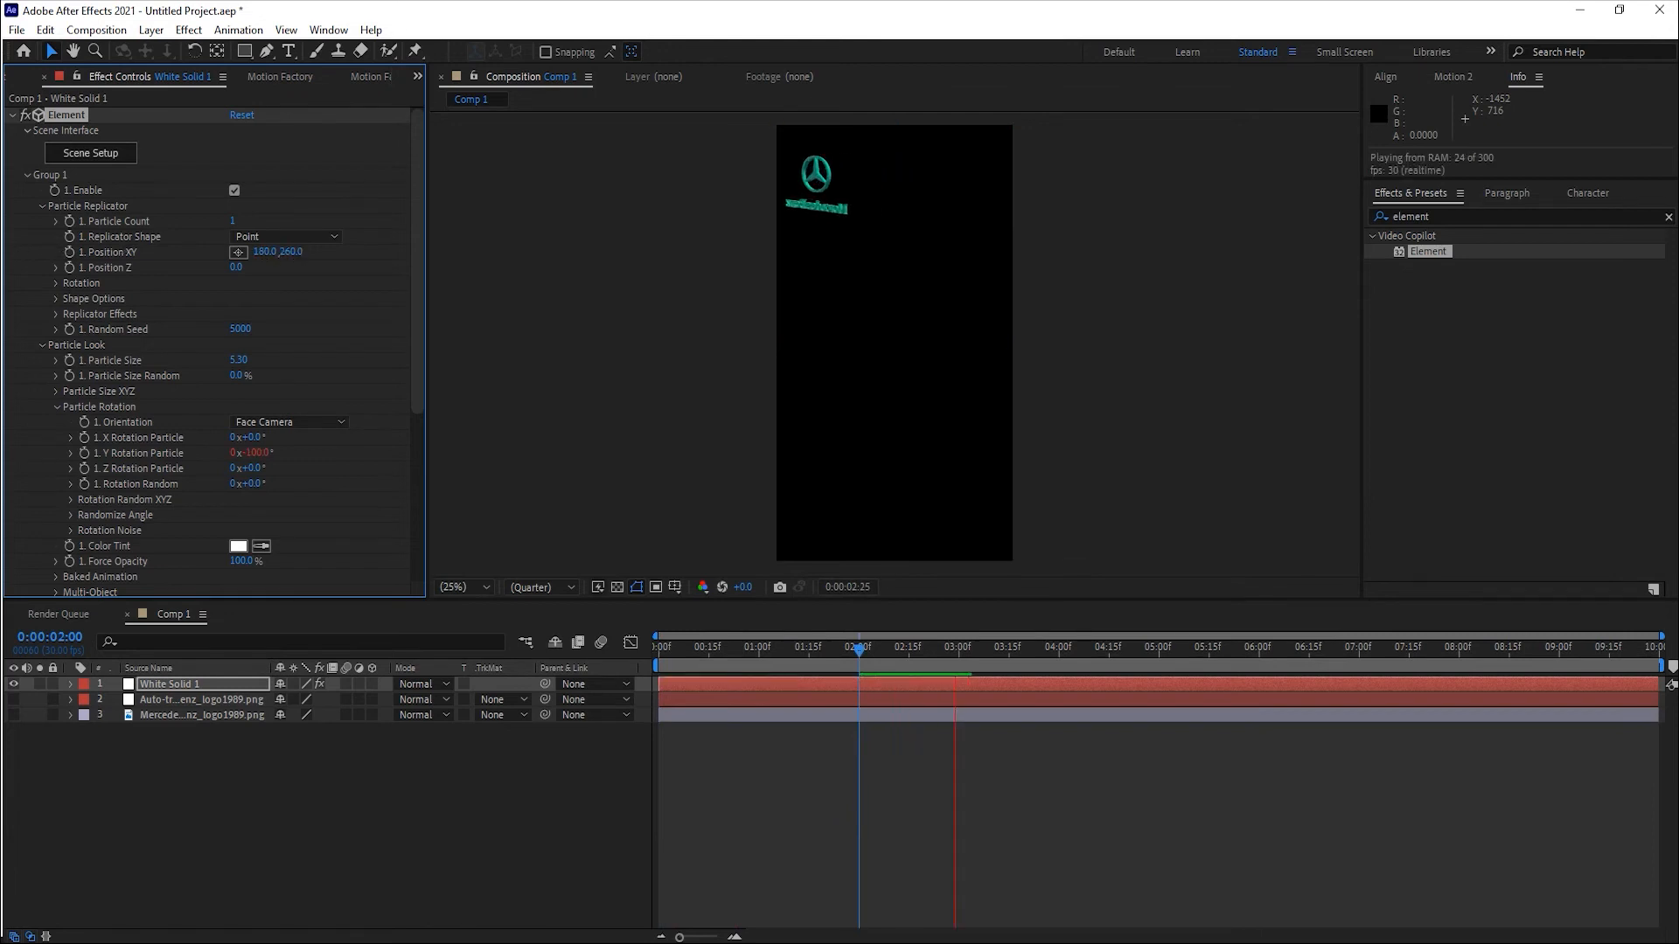
key("space")
Set Group 1's Position XY to 224, 189, preview the rotation from the start, and return the playhead to the beginning.
left_click_drag(273, 253, 226, 265)
left_click_drag(846, 657, 541, 677)
key("space")
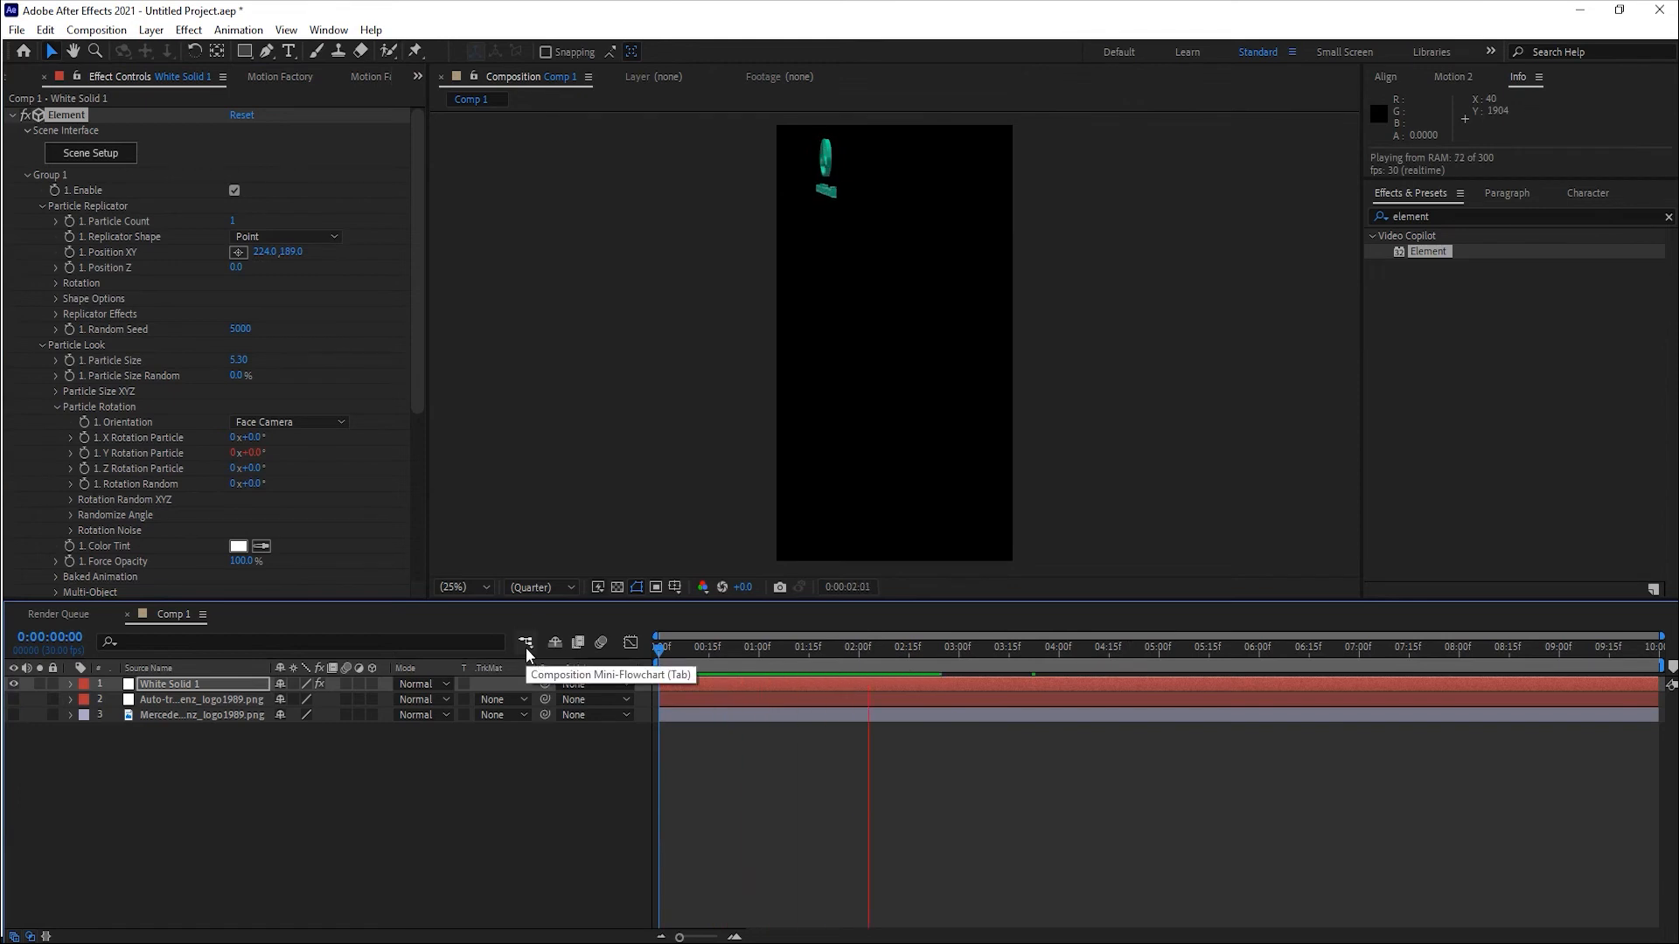
left_click(729, 653)
key("Home")
left_click(474, 738)
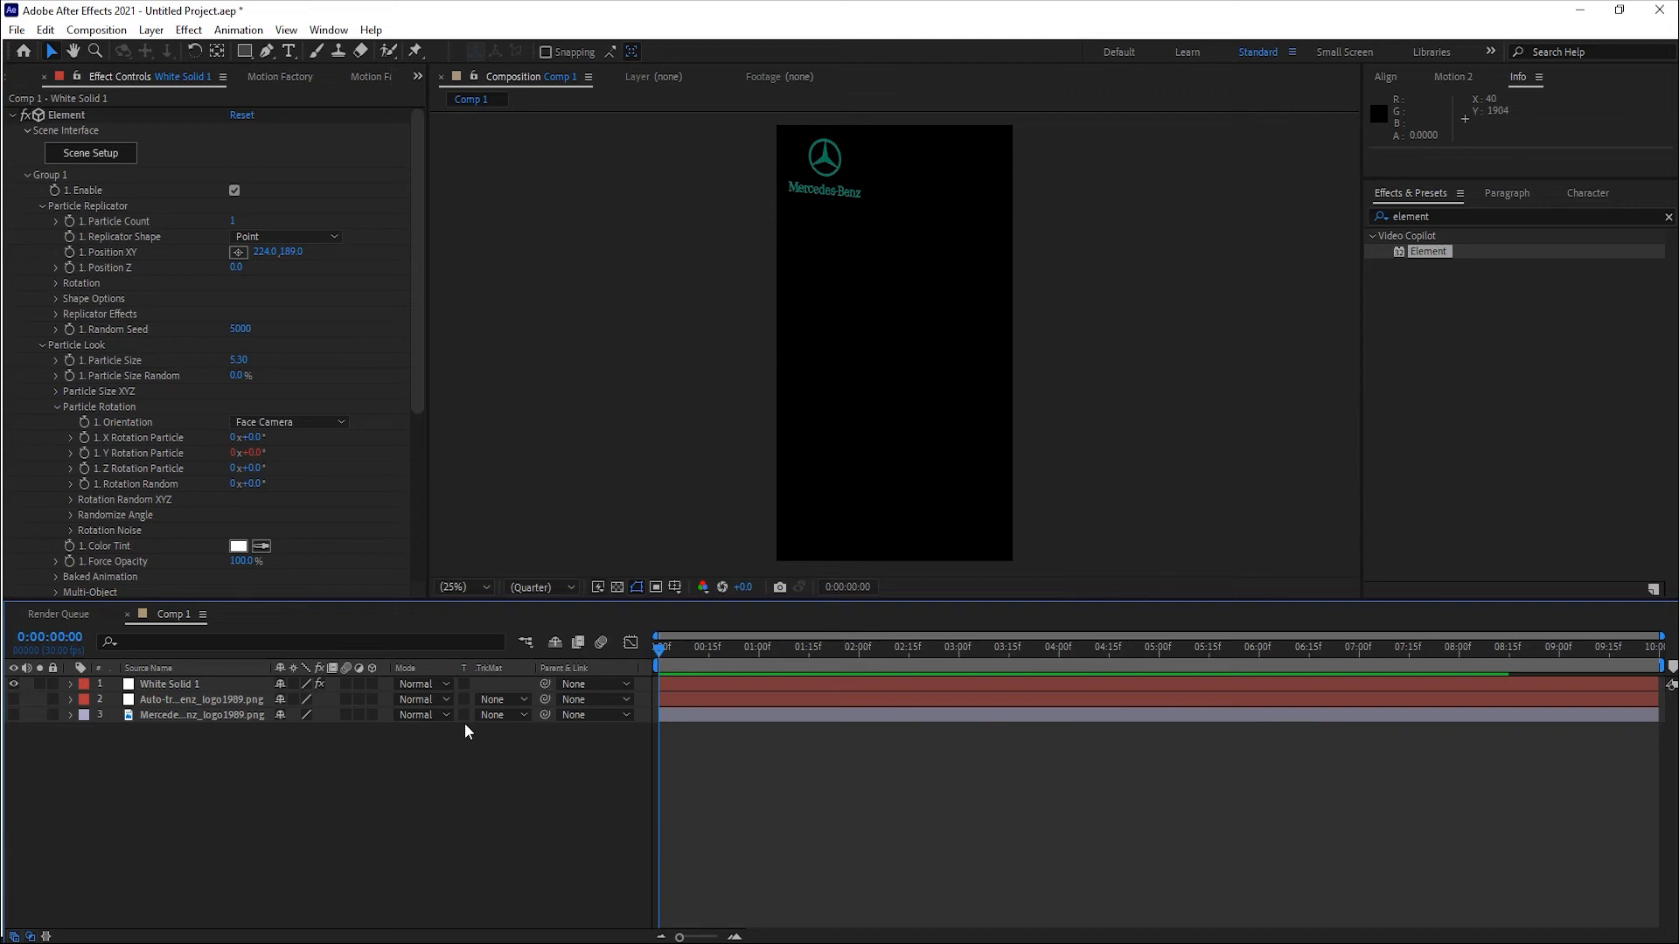
Inspect the tilted logo at 0:00:03:10, set Group 1's Position XY to 534, 969, and return the playhead to the start.
left_click_drag(696, 651, 990, 572)
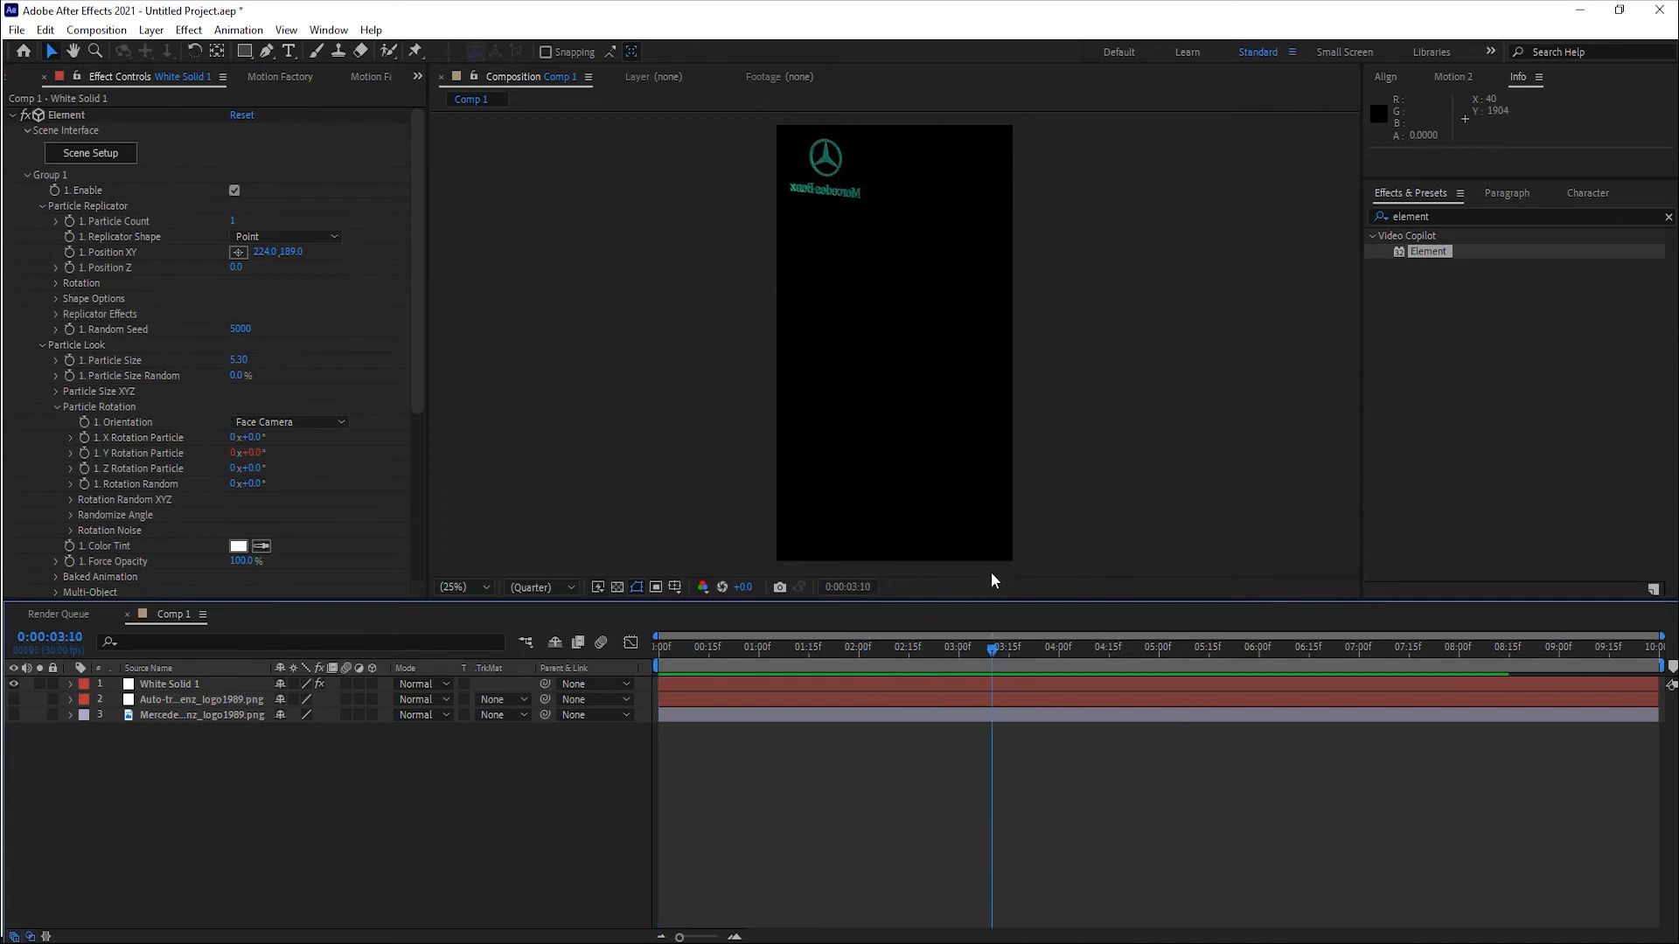
left_click_drag(290, 254, 1056, 169)
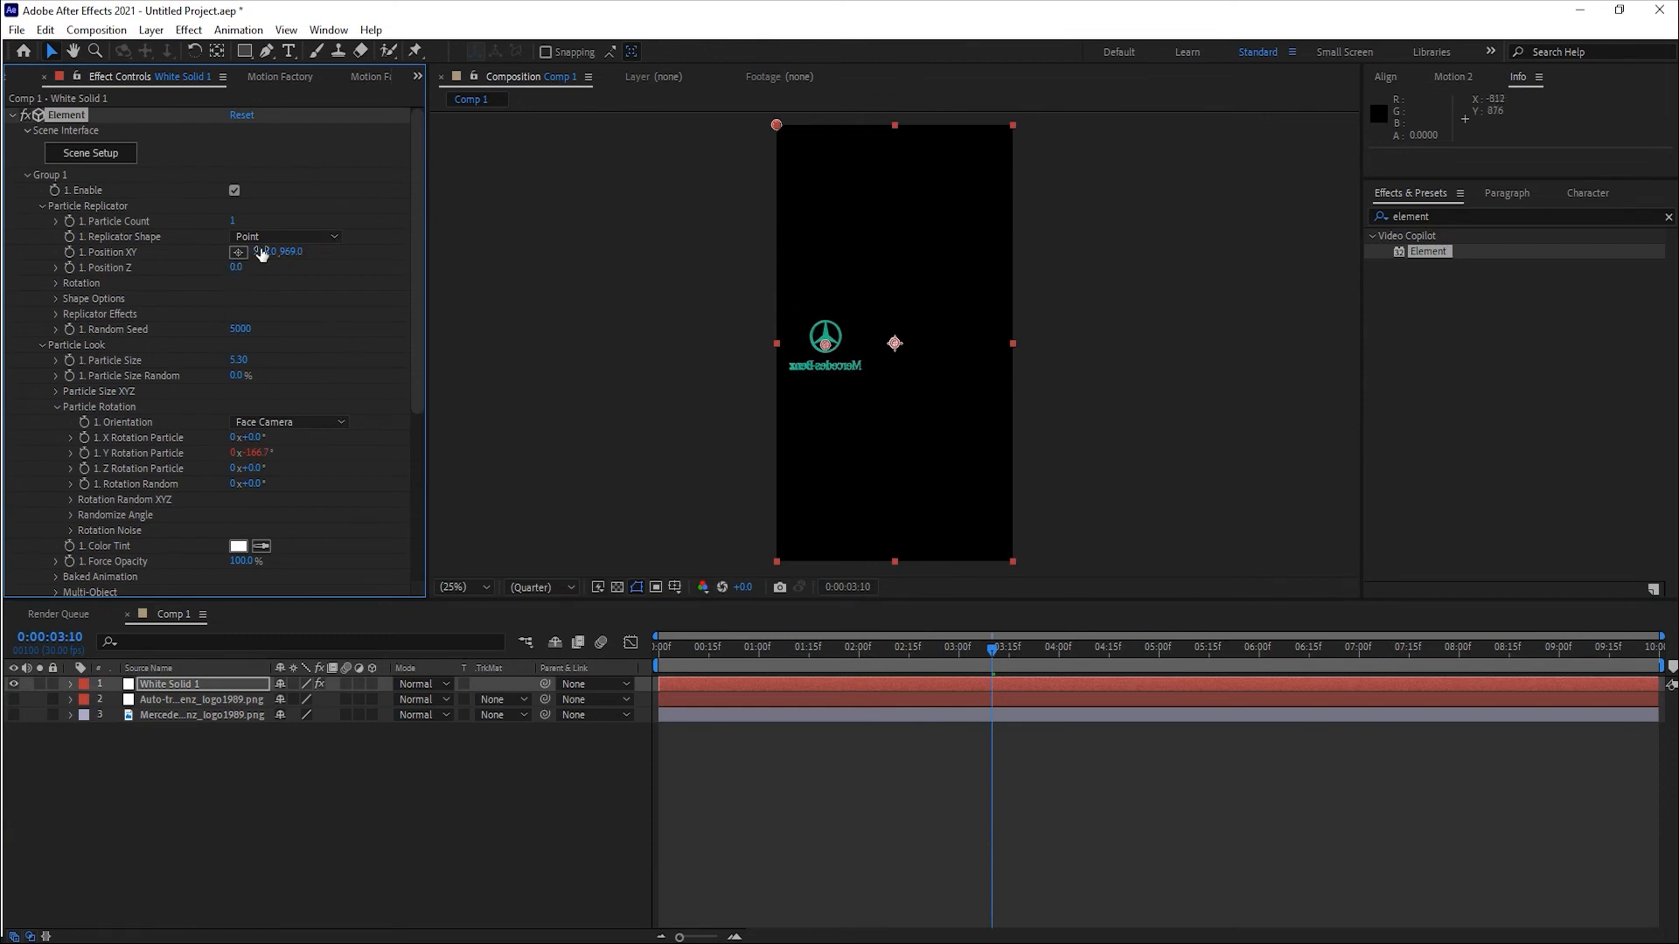
left_click_drag(263, 251, 535, 248)
left_click_drag(989, 658, 670, 647)
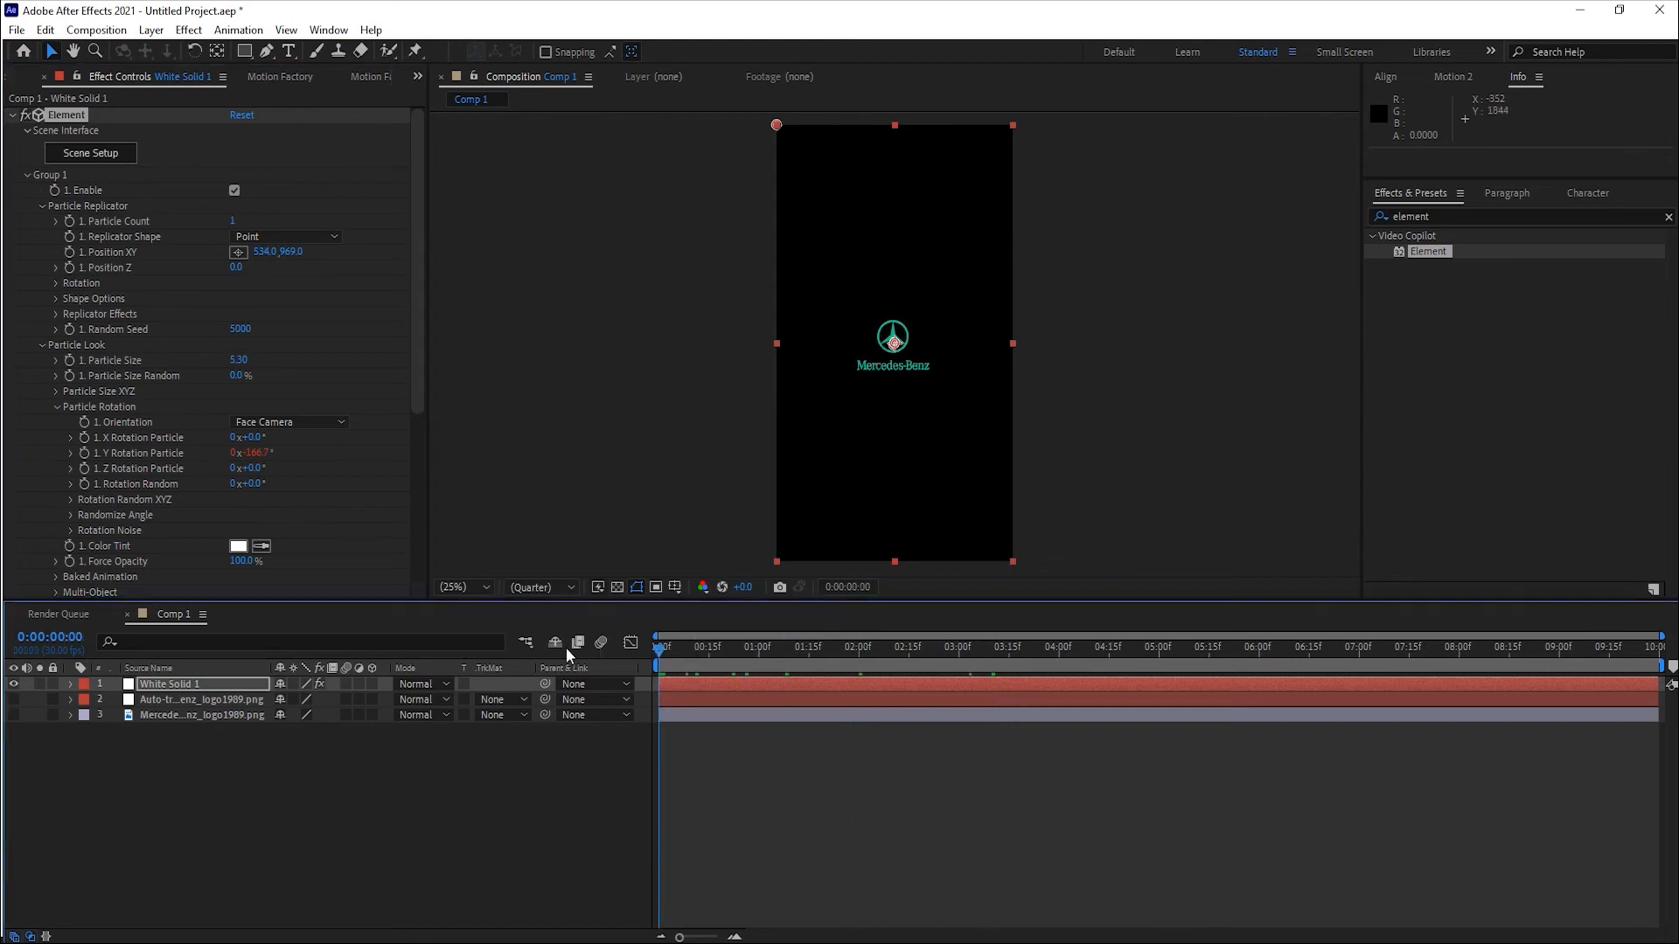
Move the whole White Solid 1 layer so the logo sits in the composition's upper-left corner, and preview the rotation.
left_click_drag(915, 370, 850, 213)
key("space")
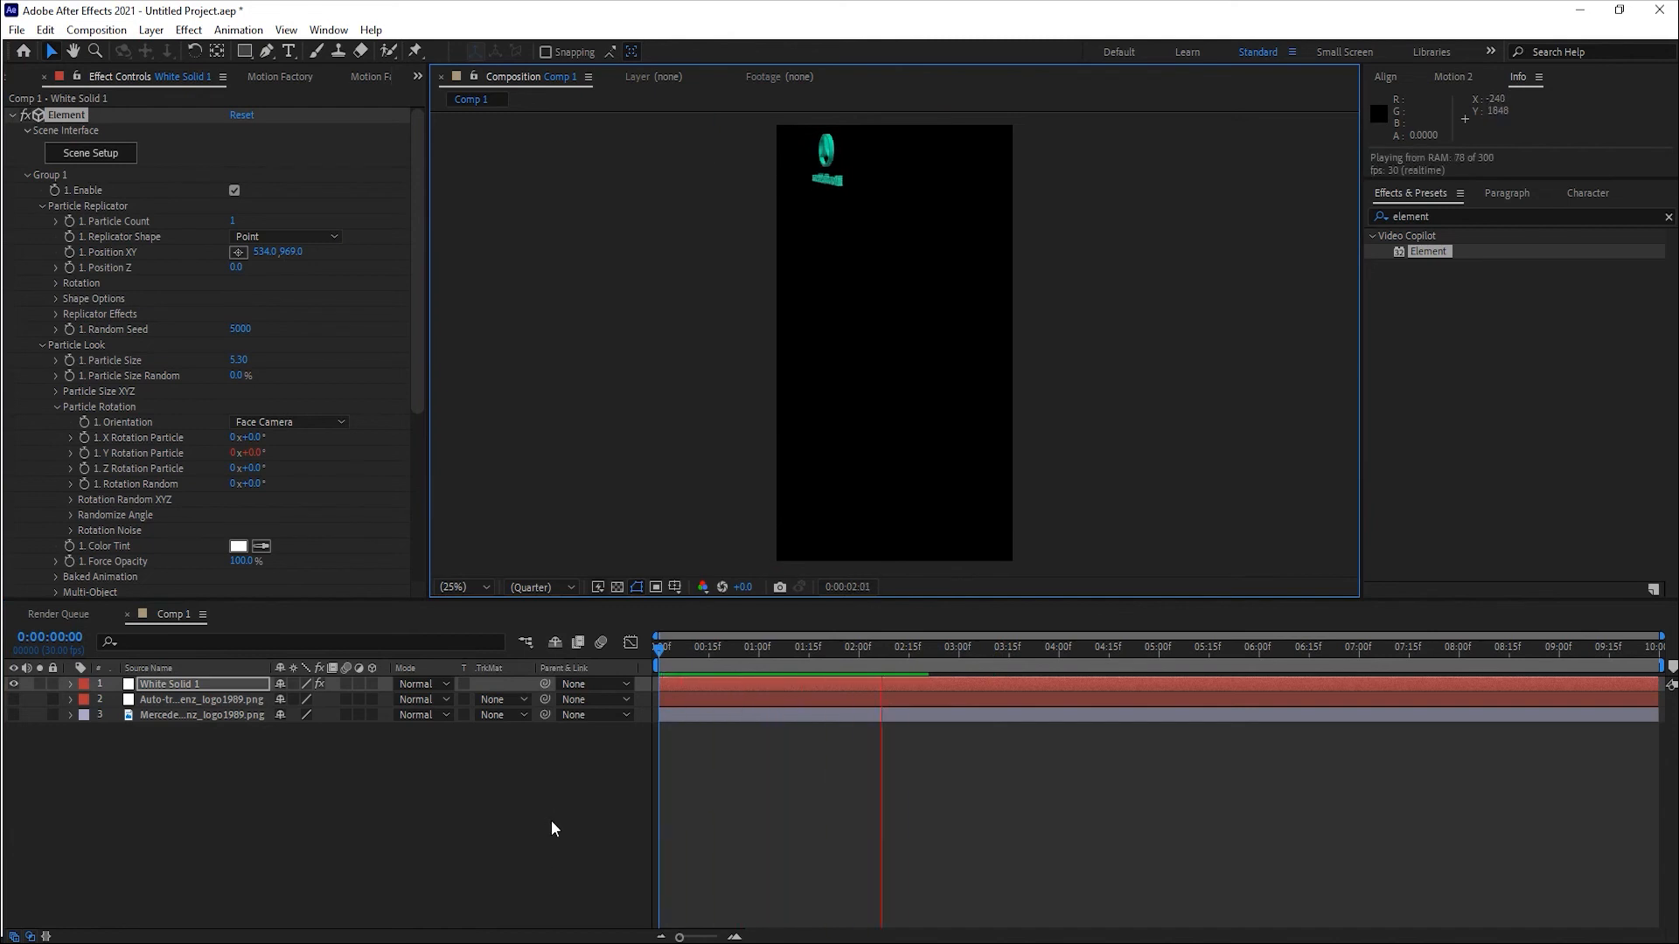
left_click(581, 674)
Create a white 1080 × 1920 px solid and place it at the bottom of the layer stack.
right_click(258, 797)
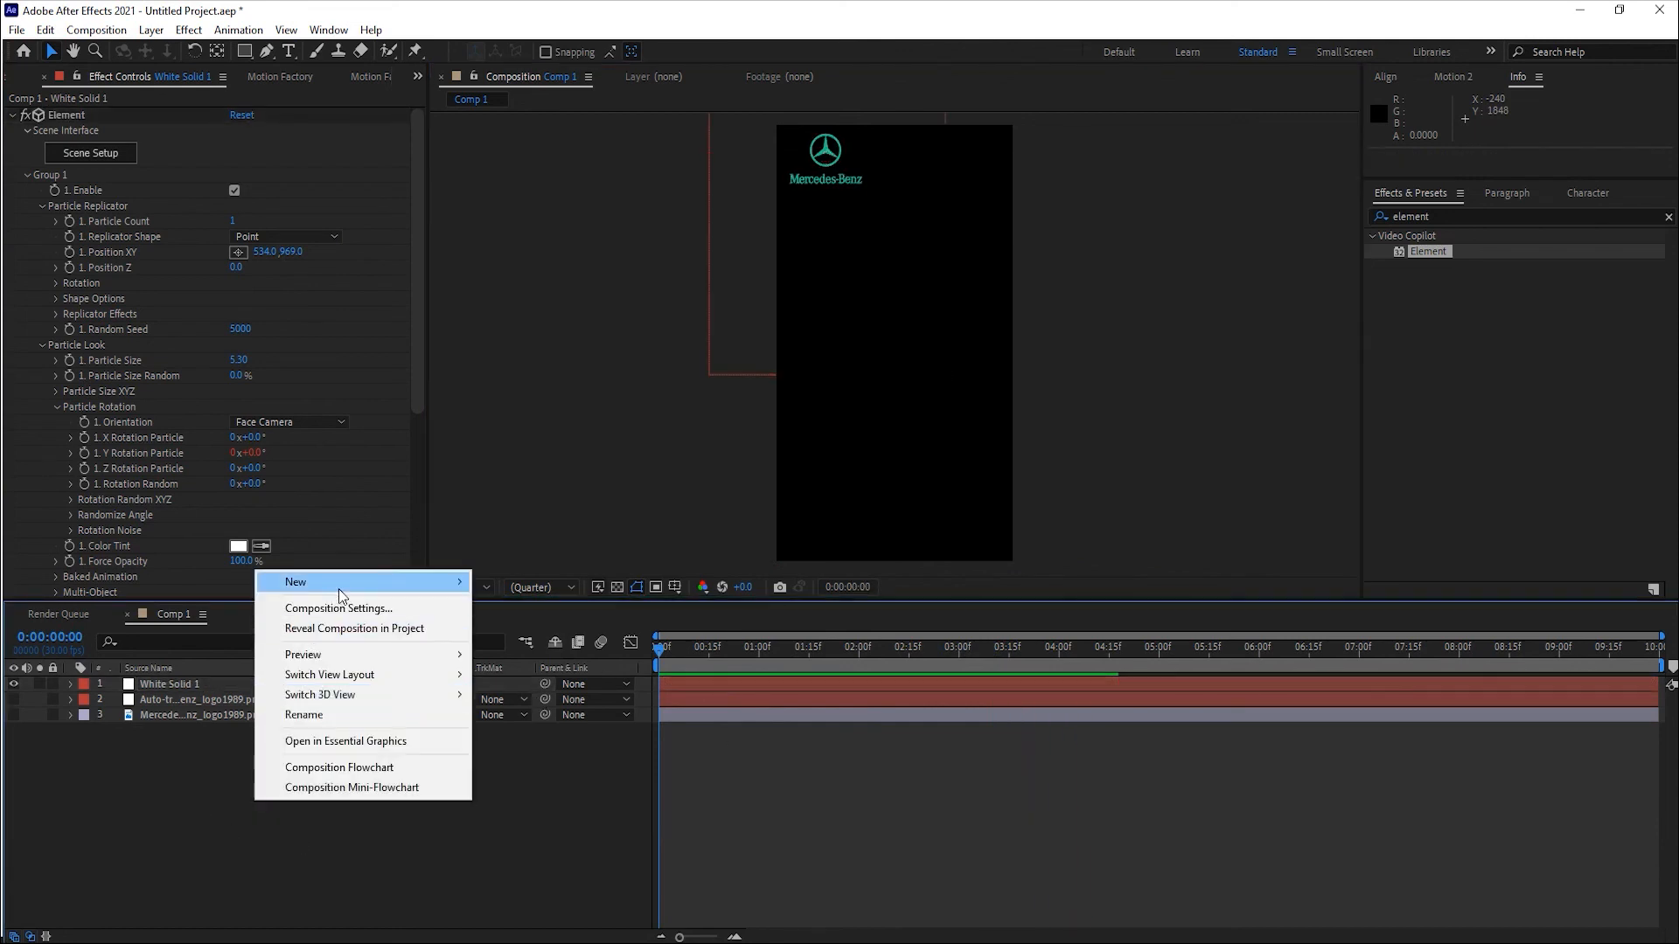
mouse_move(338, 589)
left_click(552, 629)
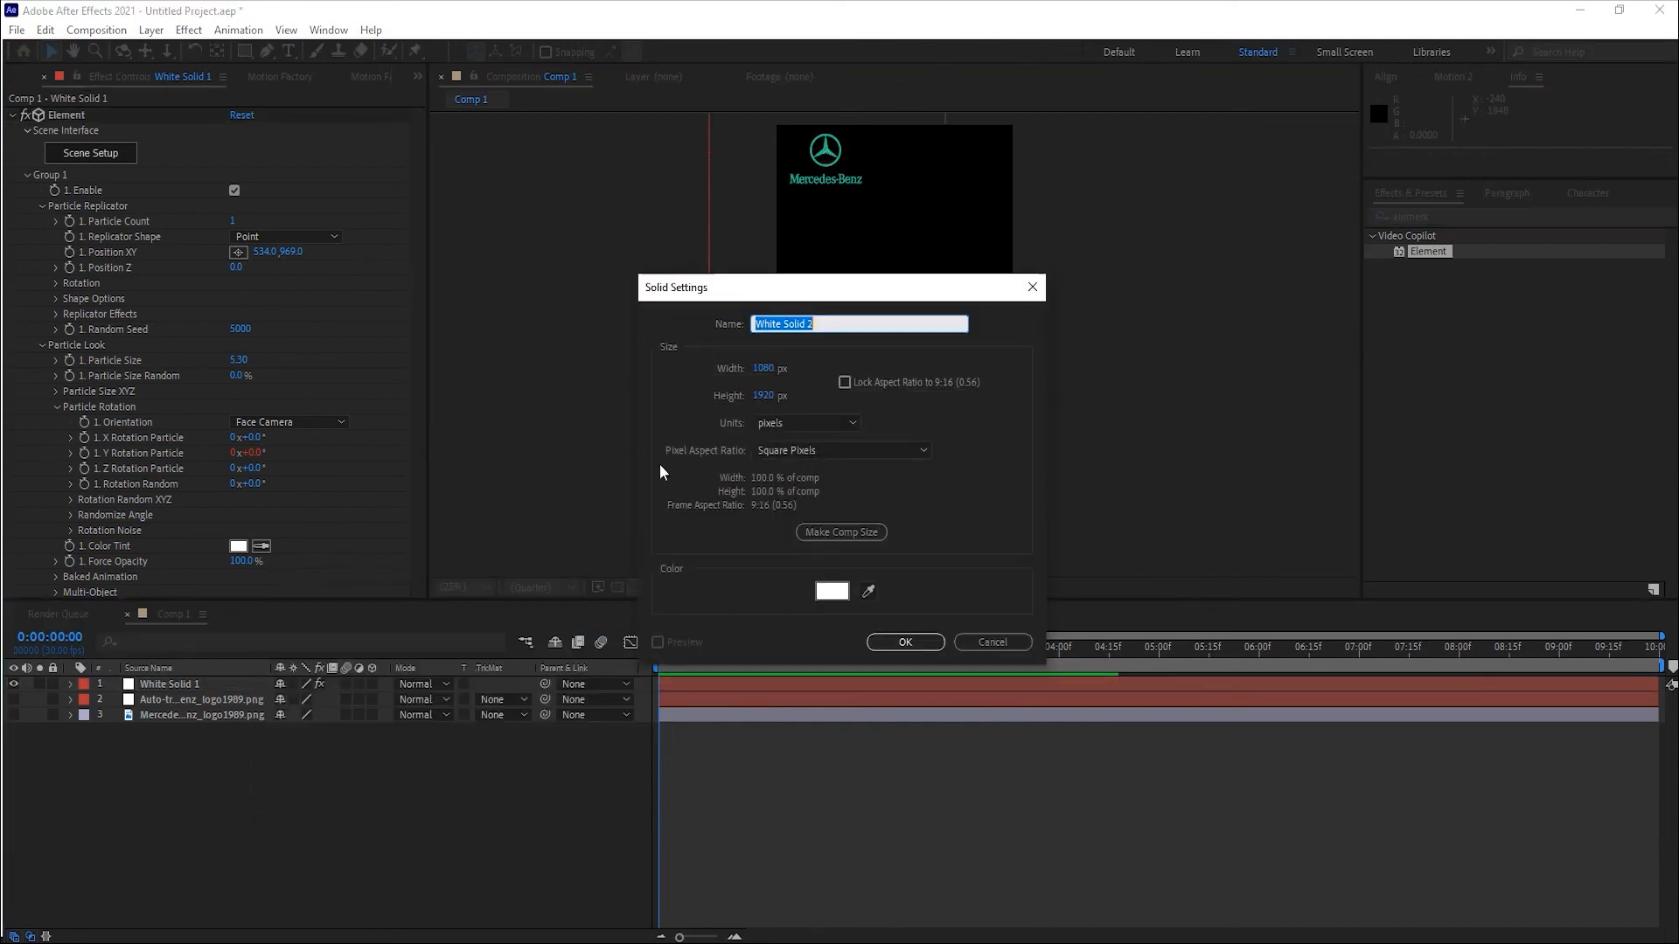
left_click(883, 642)
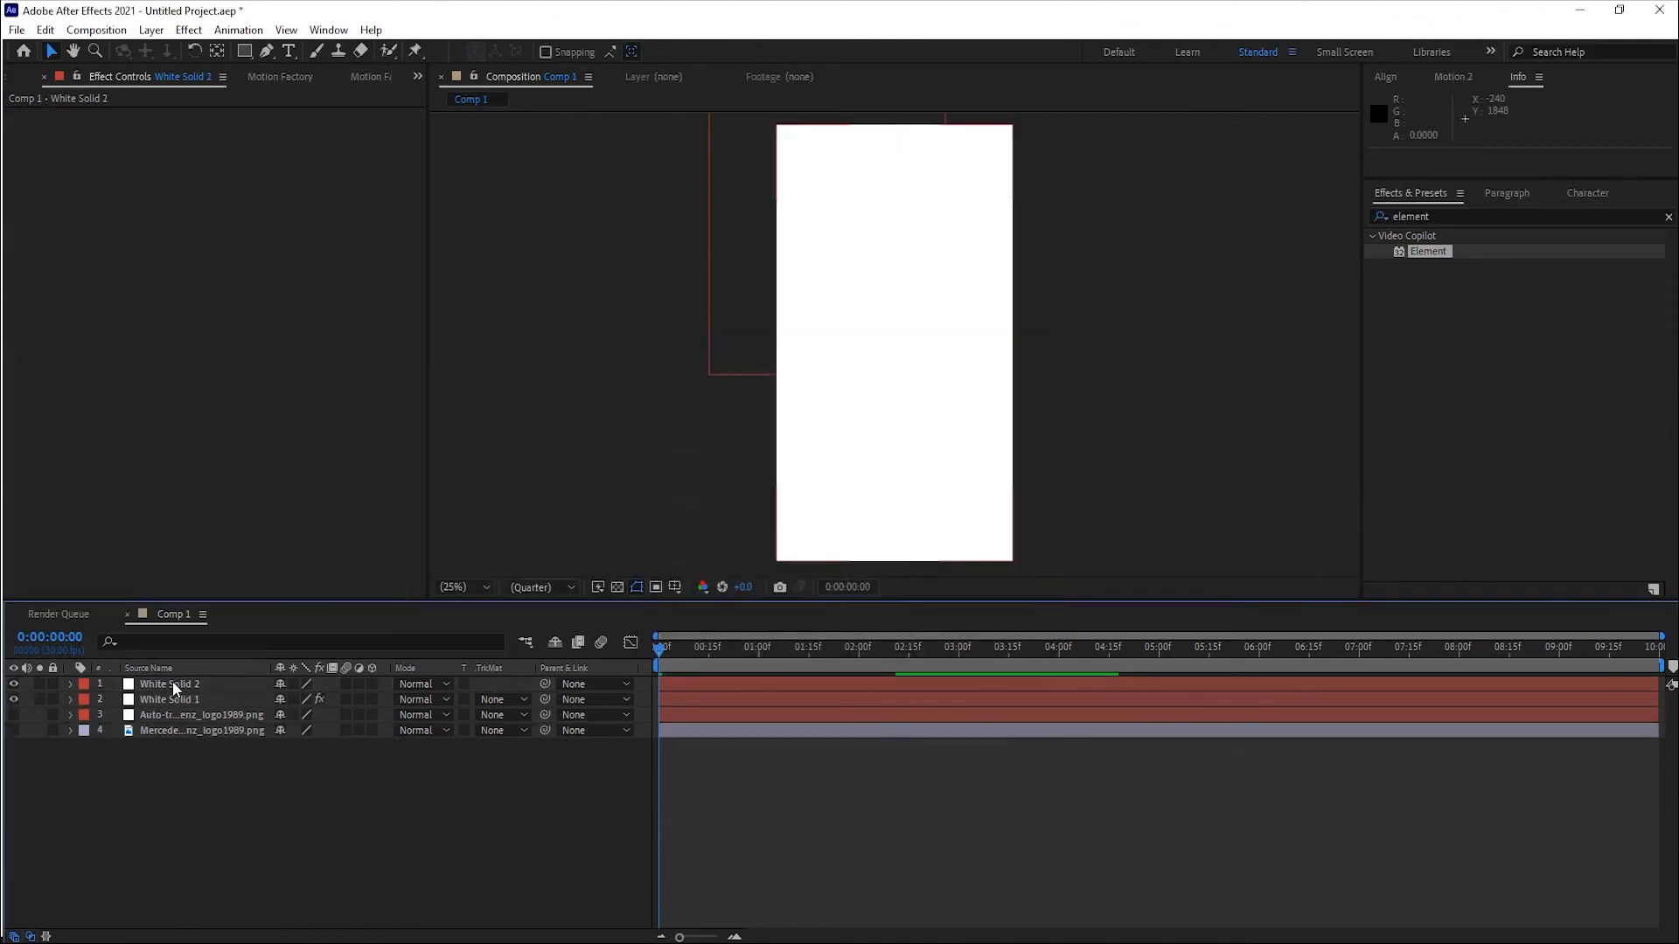
left_click_drag(171, 682, 217, 783)
Delete the Mercedes_benz_logo1989.png layer, try deleting the auto-traced layer, and undo that second deletion.
left_click(180, 717)
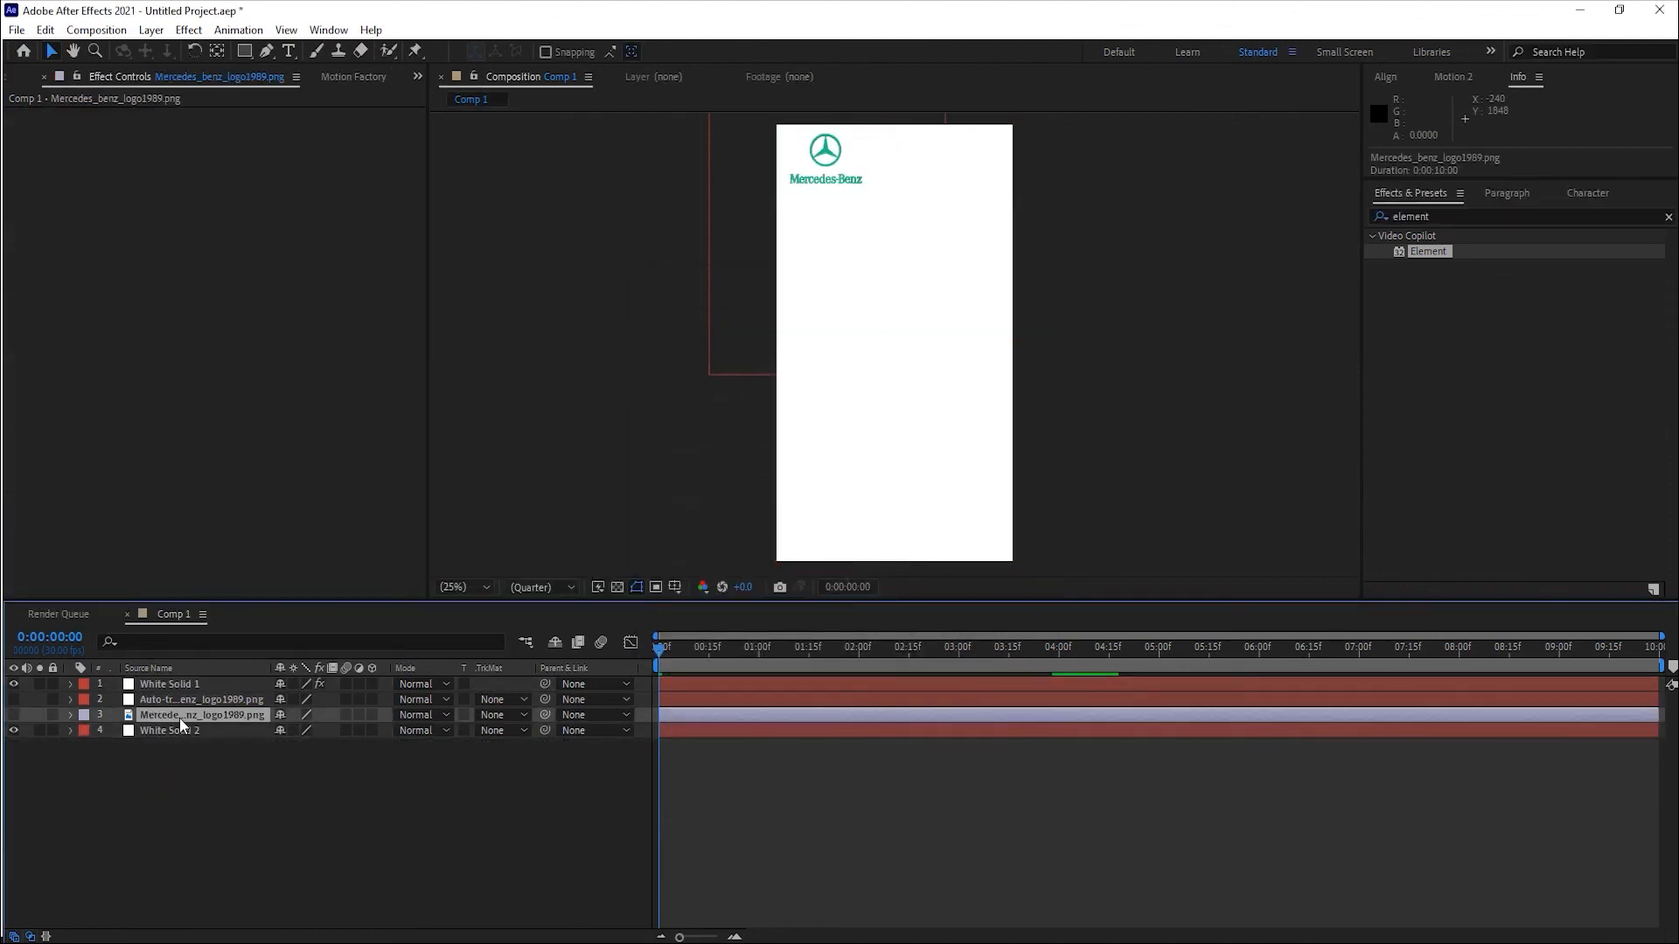
key("Delete")
left_click(180, 702)
key("Delete")
key("ctrl+z")
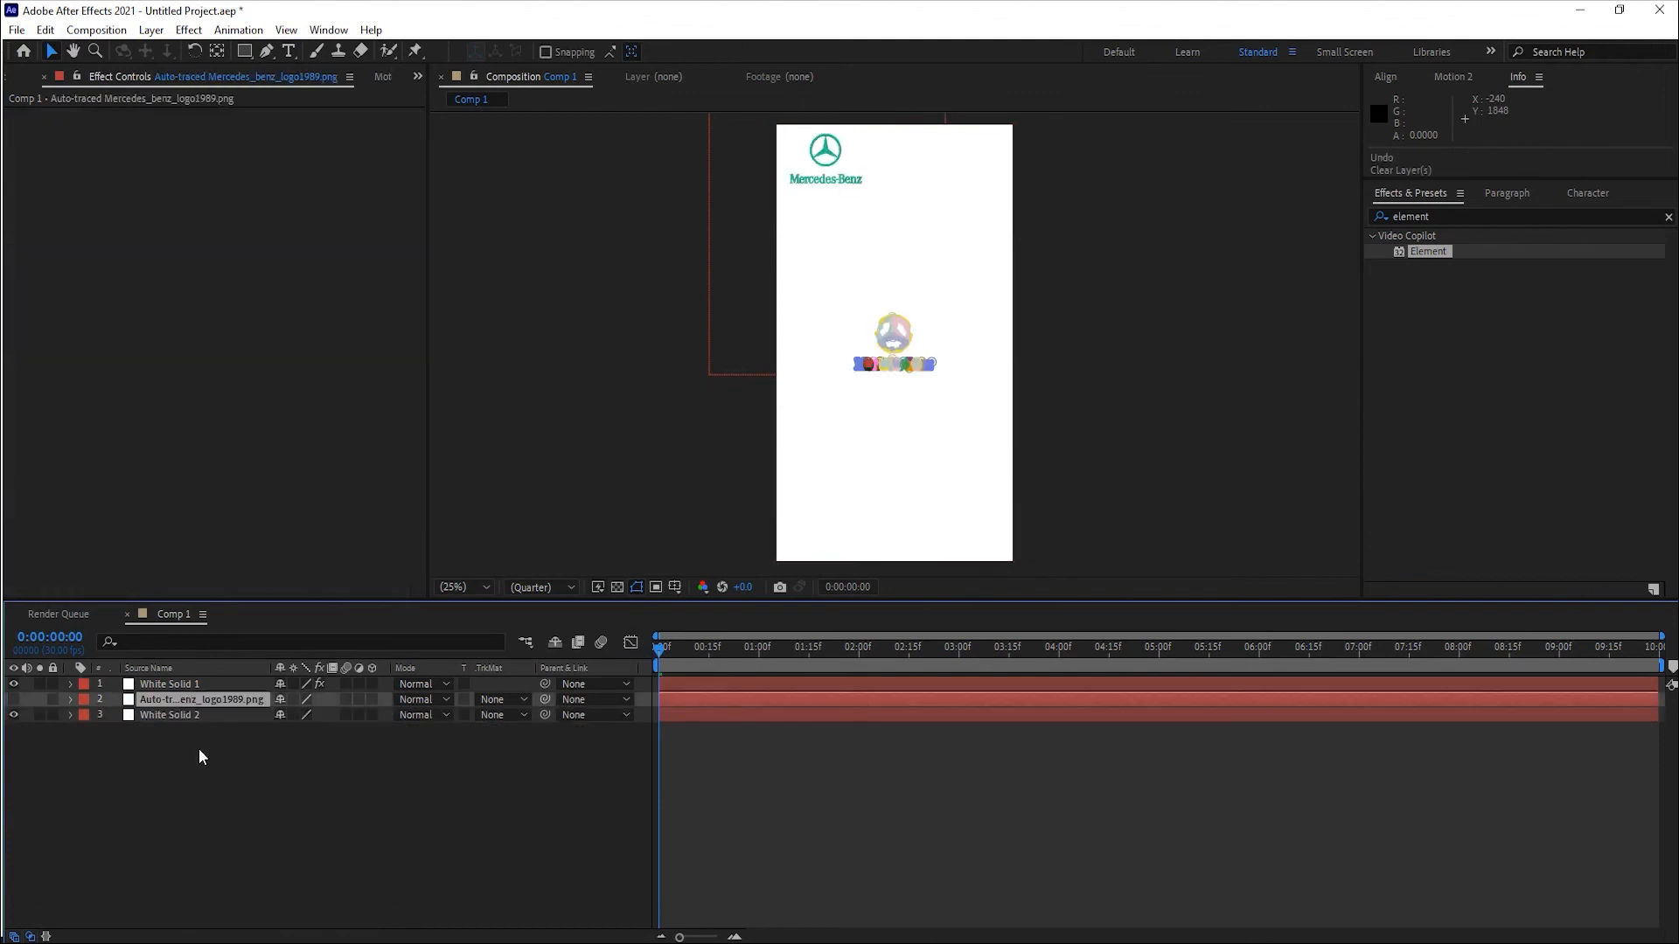
Find Gradient Ramp by searching the effects for "gradi" and apply it to White Solid 2.
left_click(183, 716)
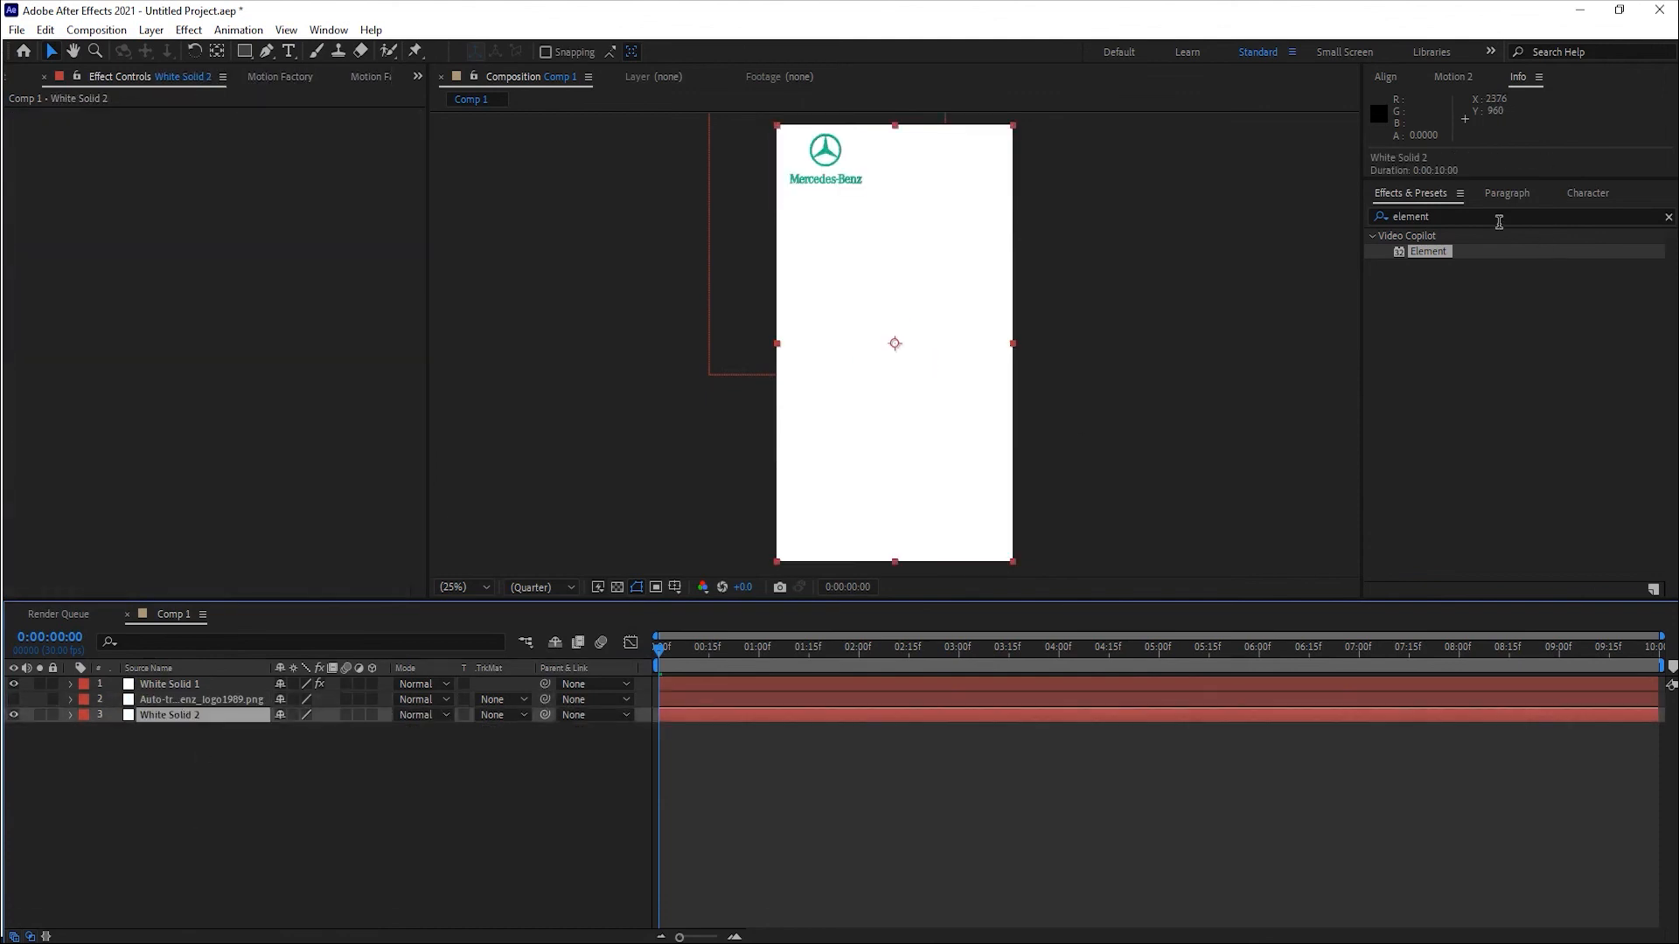
left_click(1455, 219)
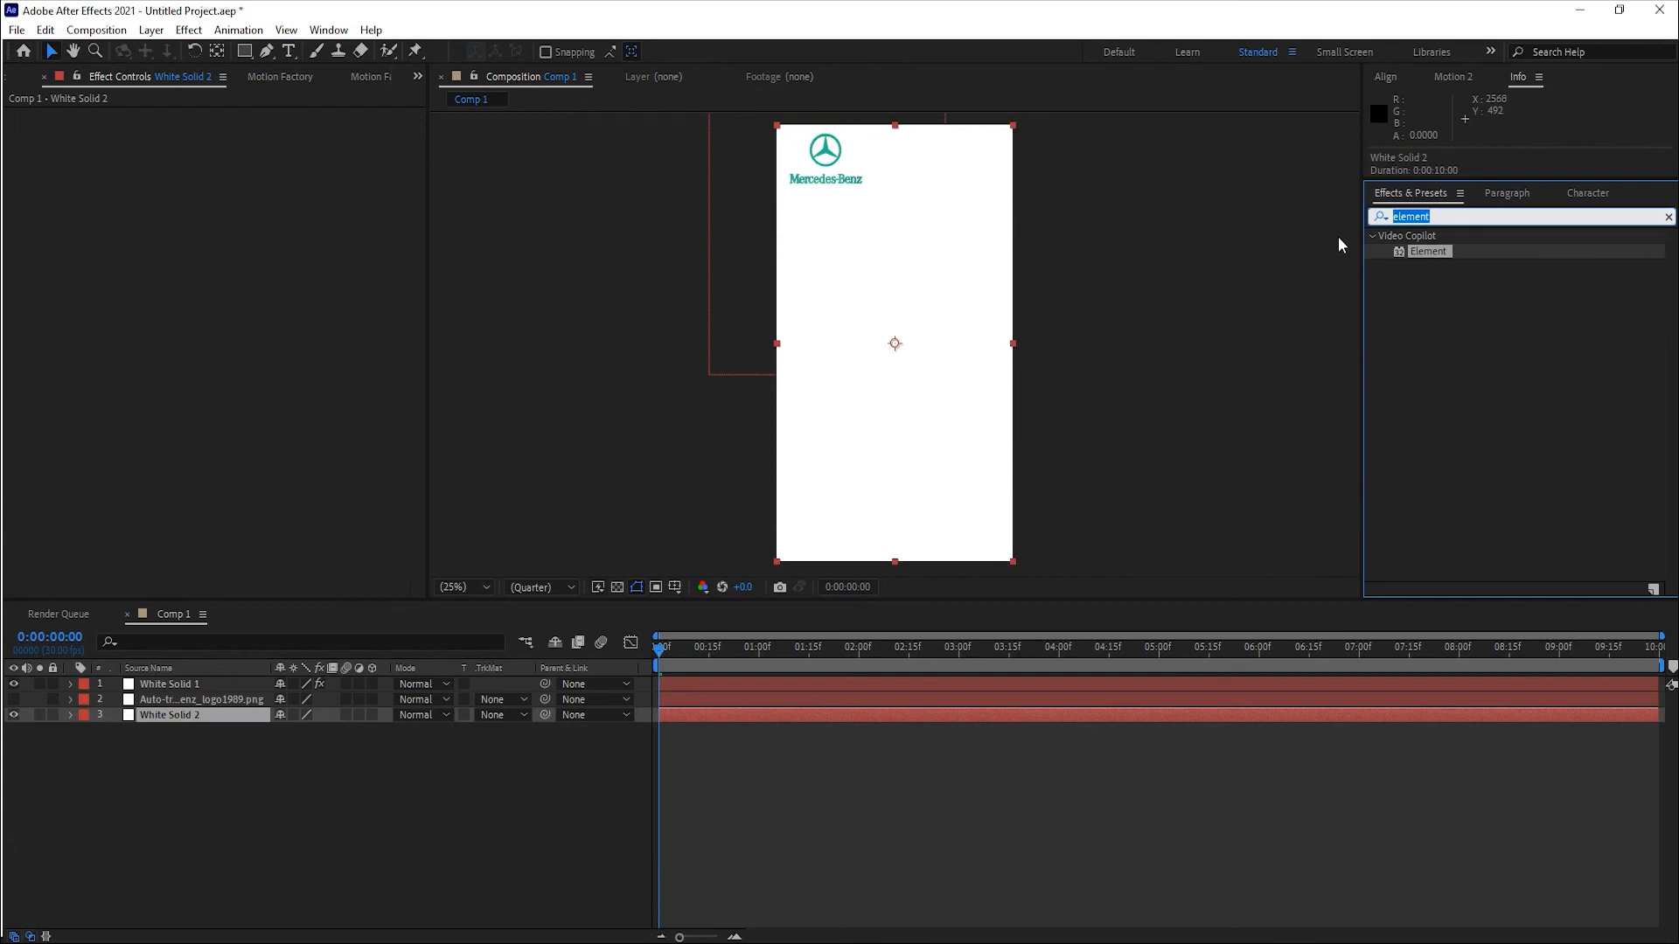
type("gradi")
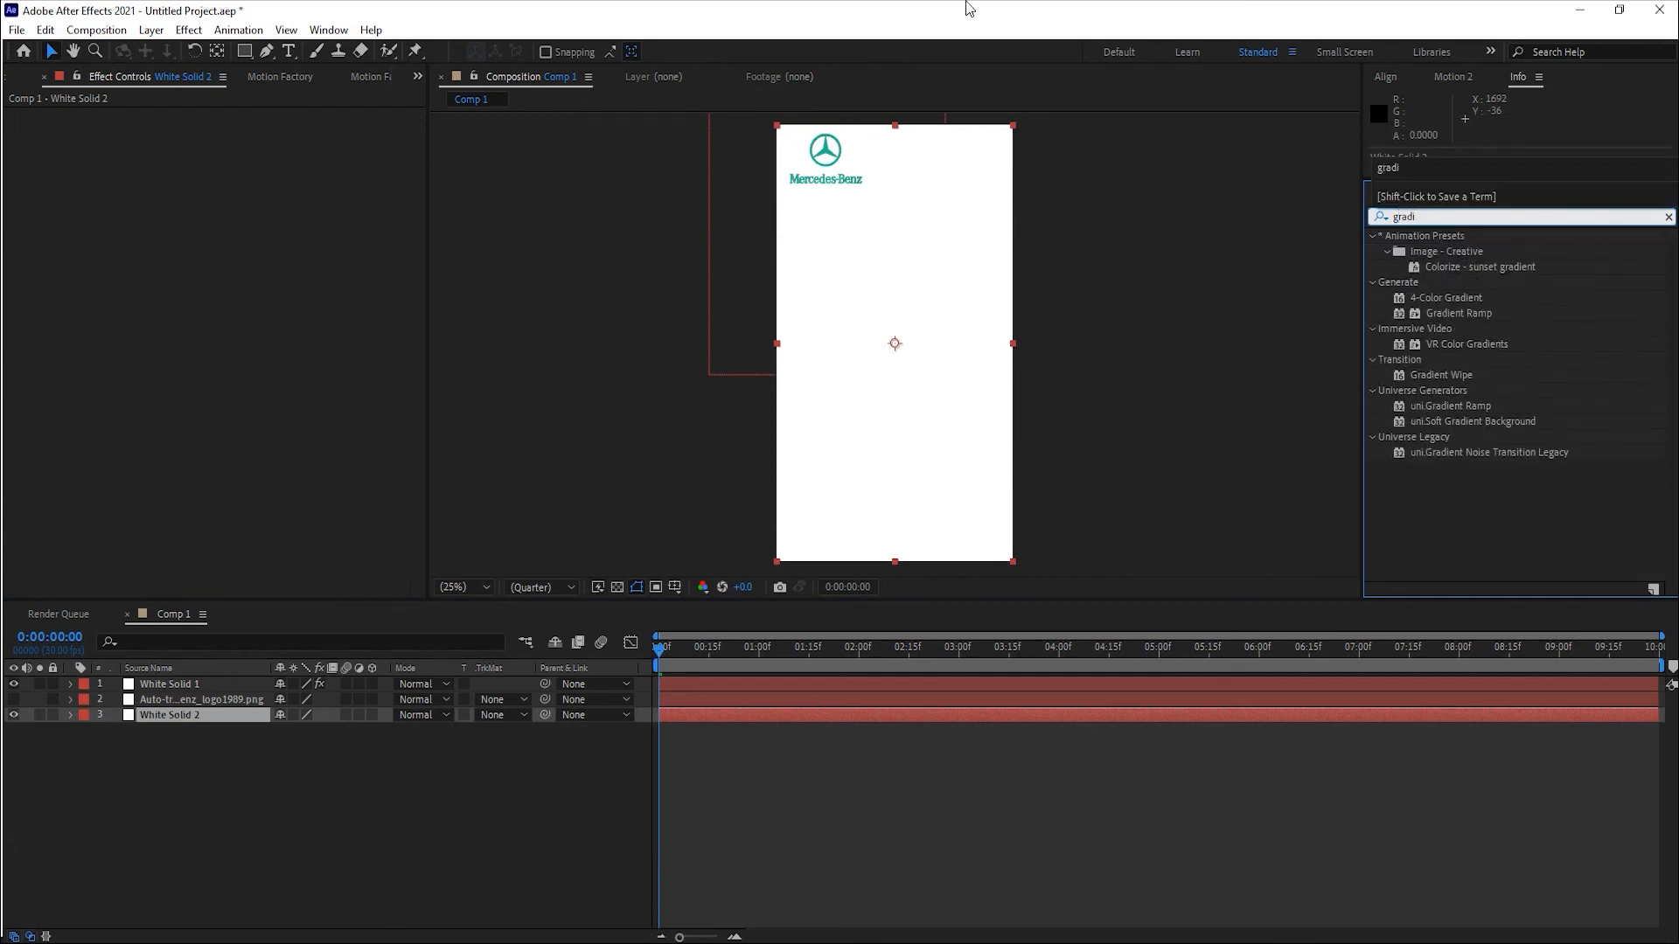
left_click_drag(1443, 315, 213, 717)
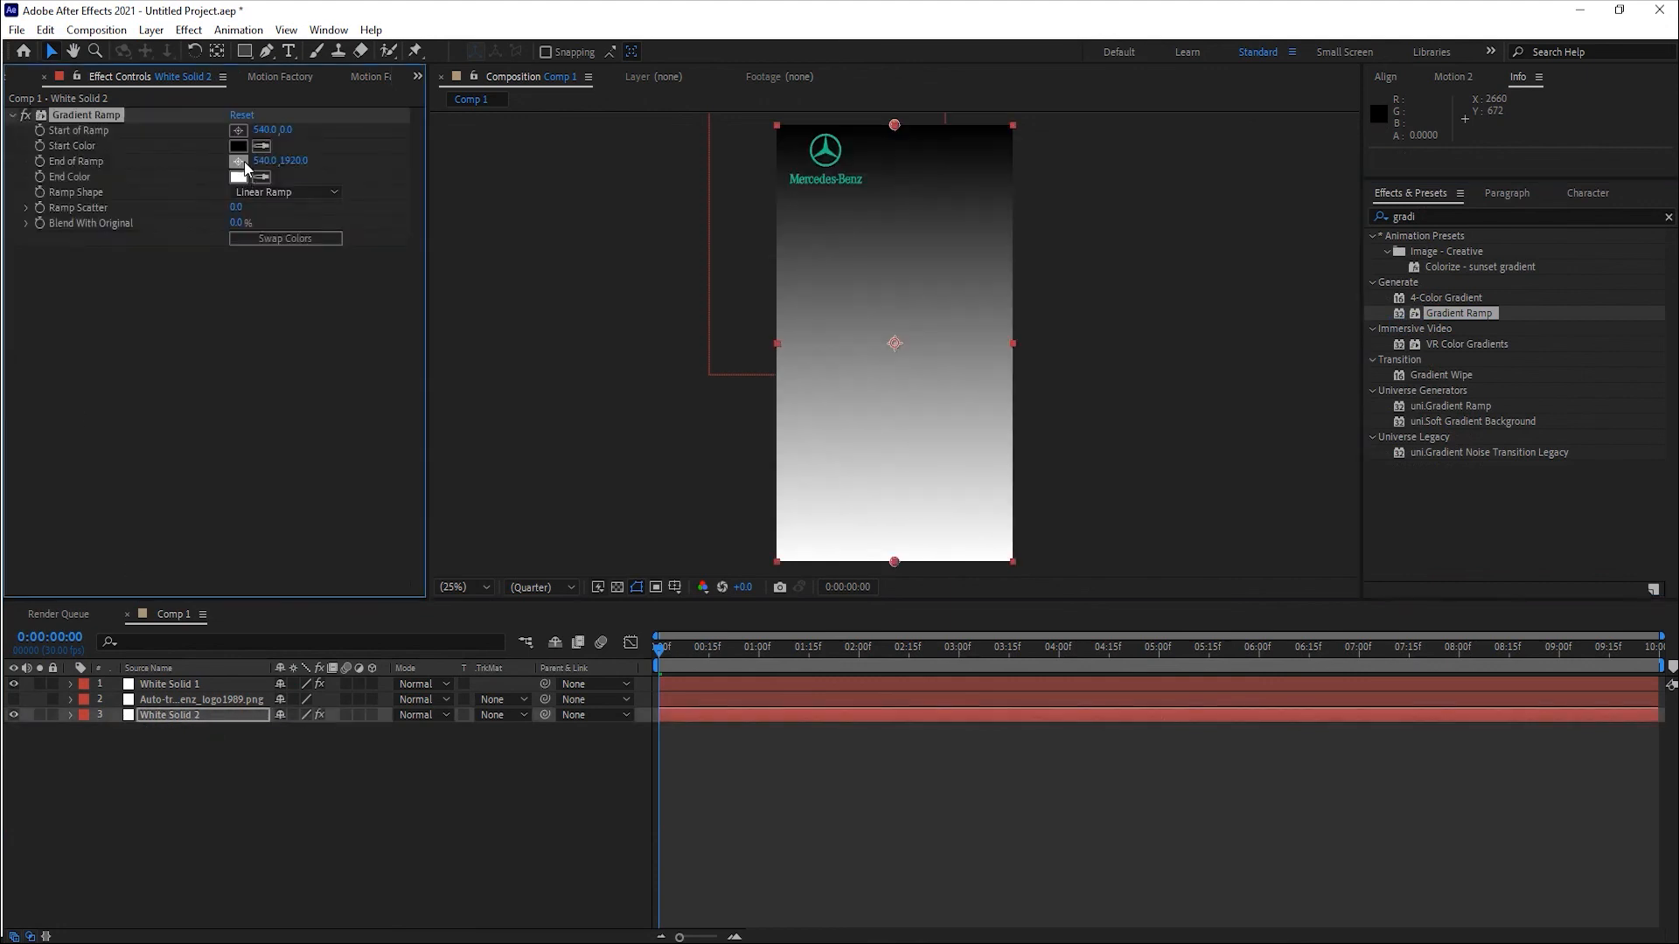
Set the Gradient Ramp's Start Color to pink CA2B88.
left_click(239, 147)
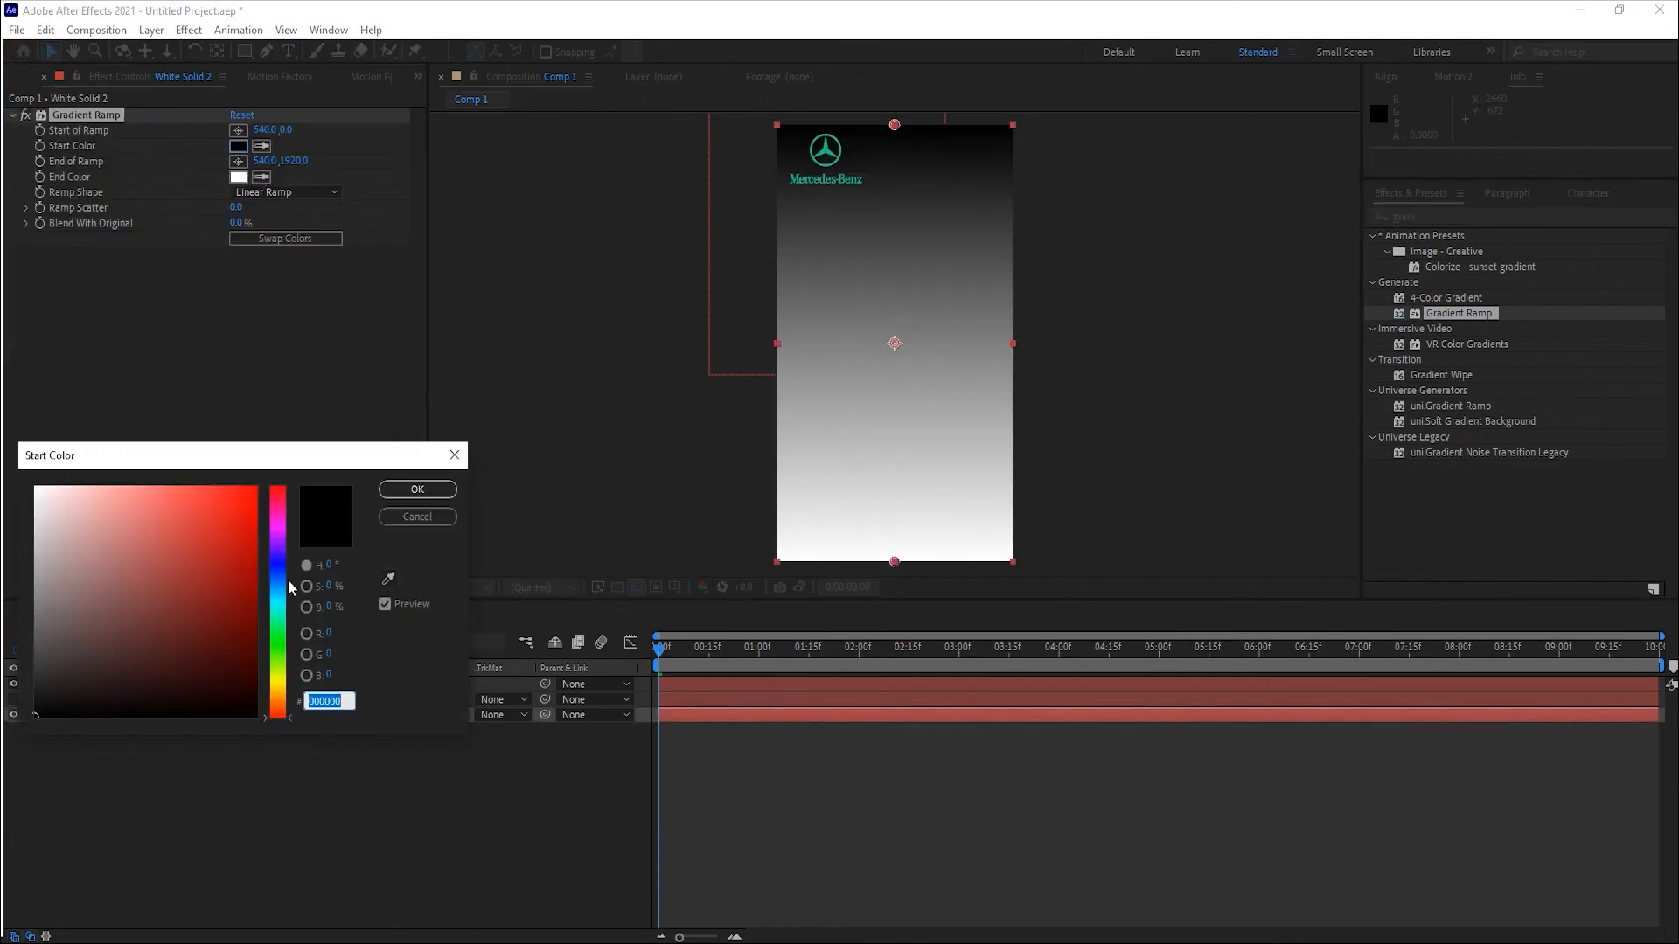
left_click_drag(280, 588, 280, 594)
left_click_drag(242, 521, 210, 533)
left_click_drag(278, 603, 275, 506)
left_click(415, 491)
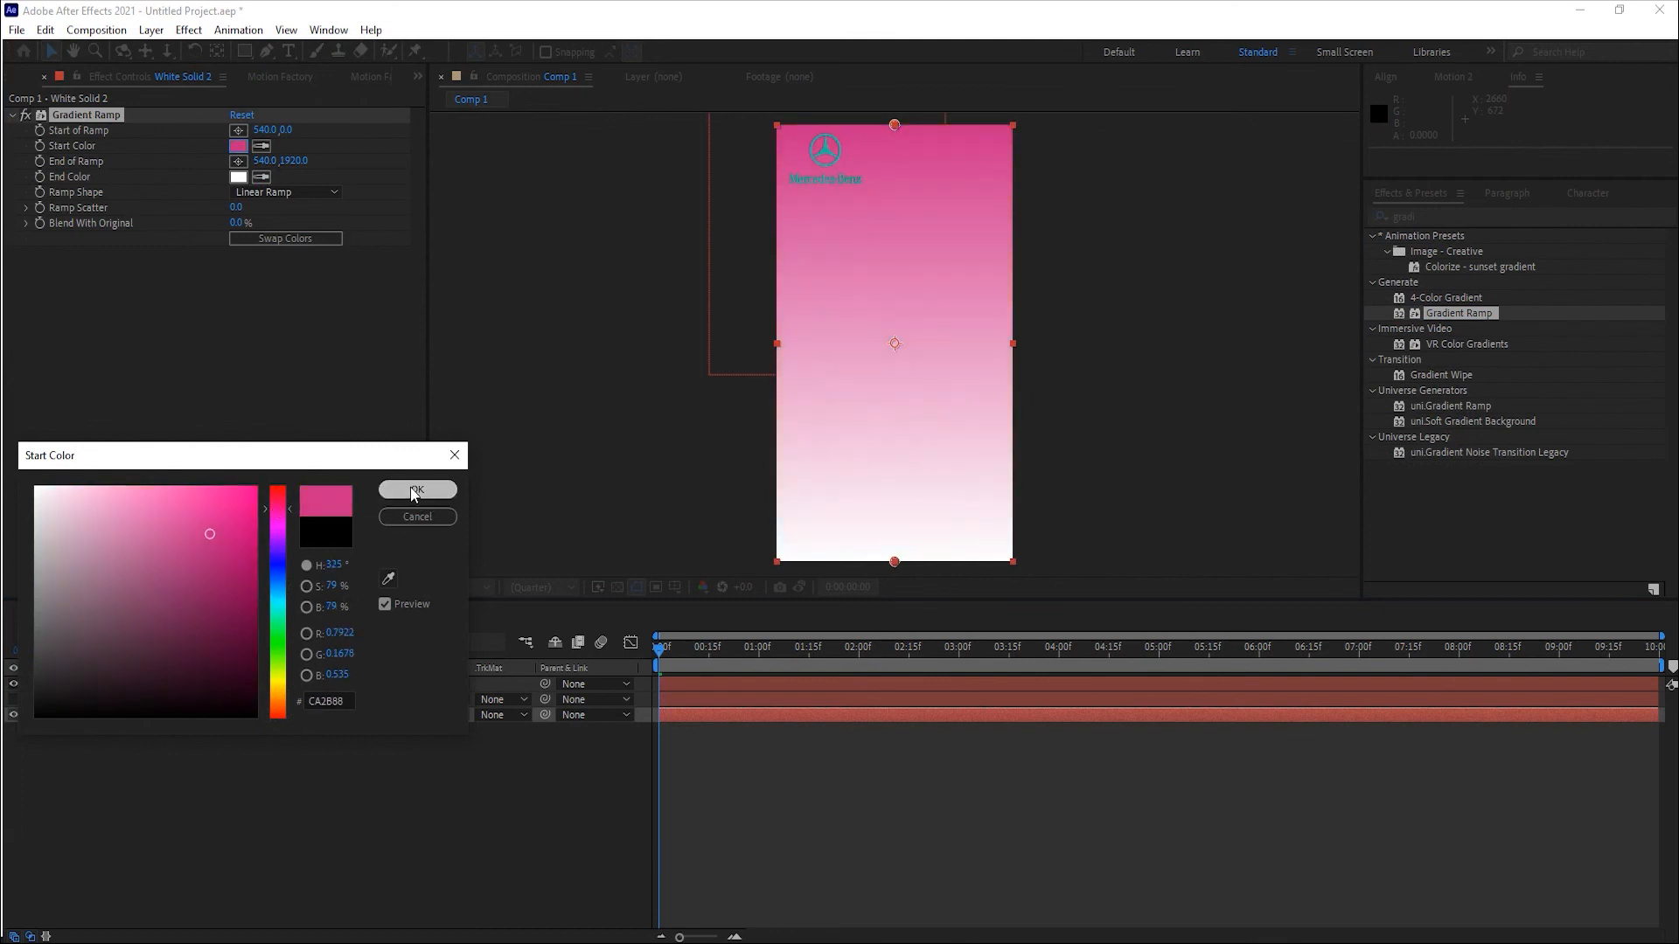
Set the Gradient Ramp's End Color to dark plum 3A192C and preview the composition.
left_click(238, 149)
left_click(239, 178)
mouse_move(210, 531)
left_mouse_down()
mouse_move(190, 634)
mouse_move(163, 666)
left_mouse_up()
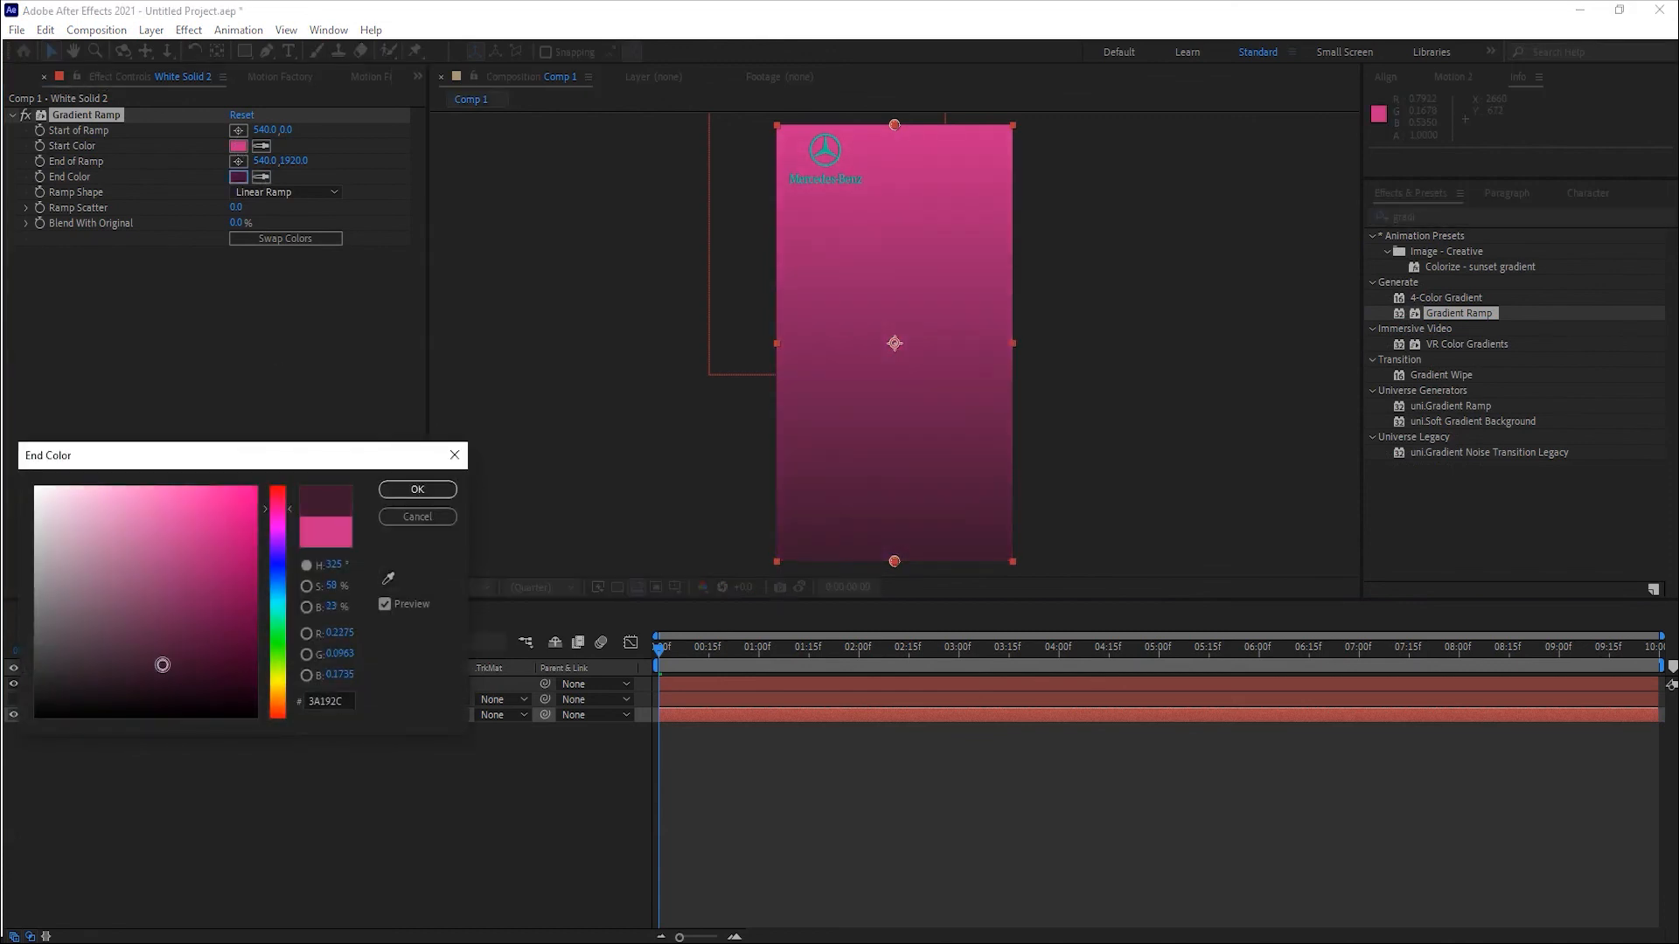
left_click(426, 490)
key("space")
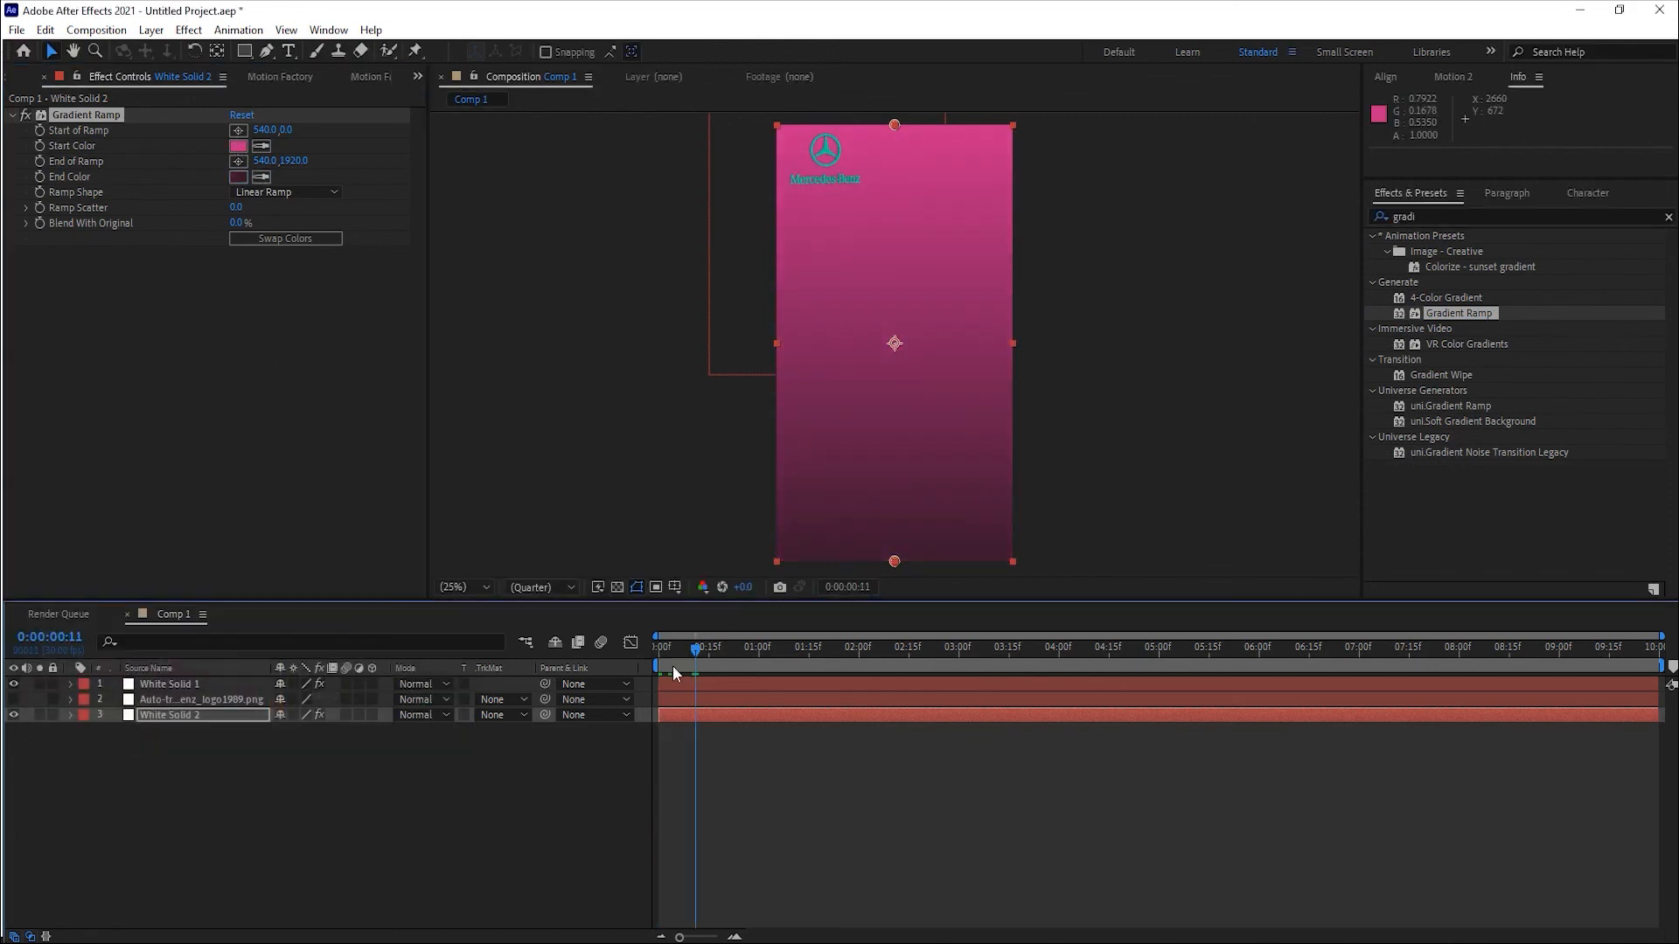